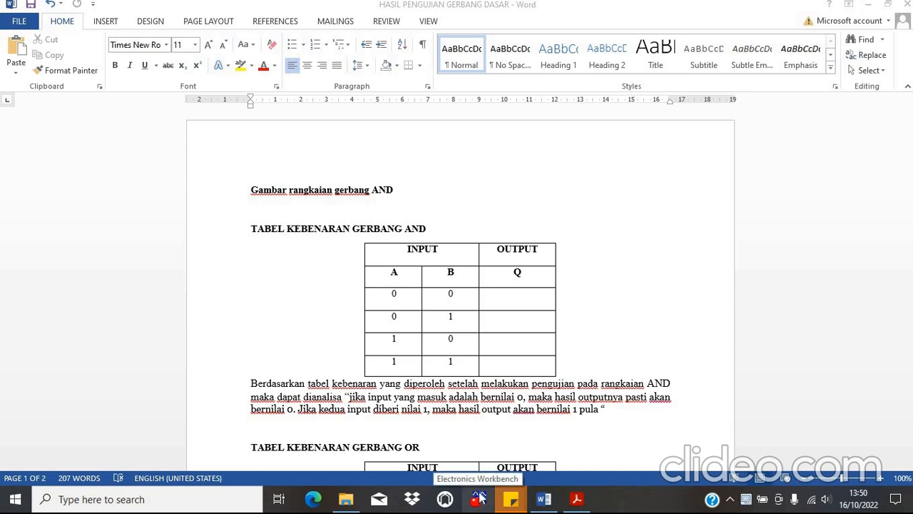
Switch to Electronics Workbench and dismiss its startup error dialog
left_click(479, 499)
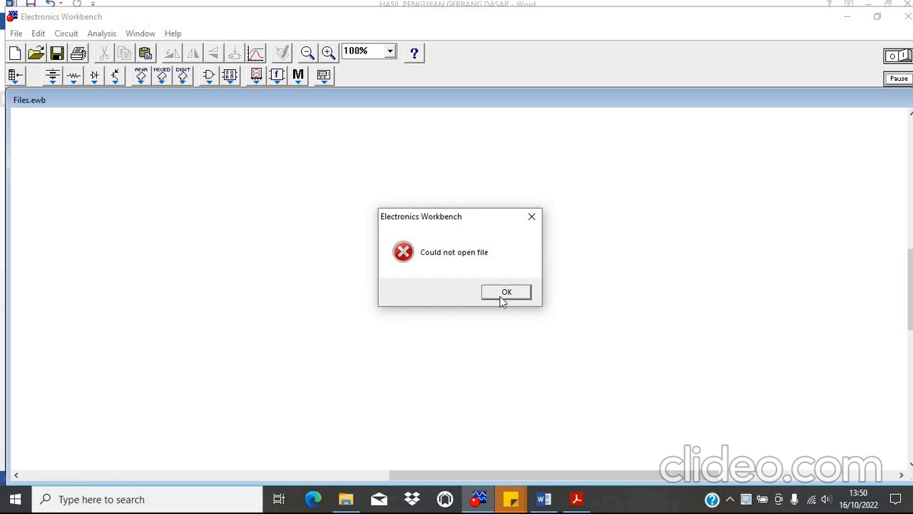
left_click(505, 294)
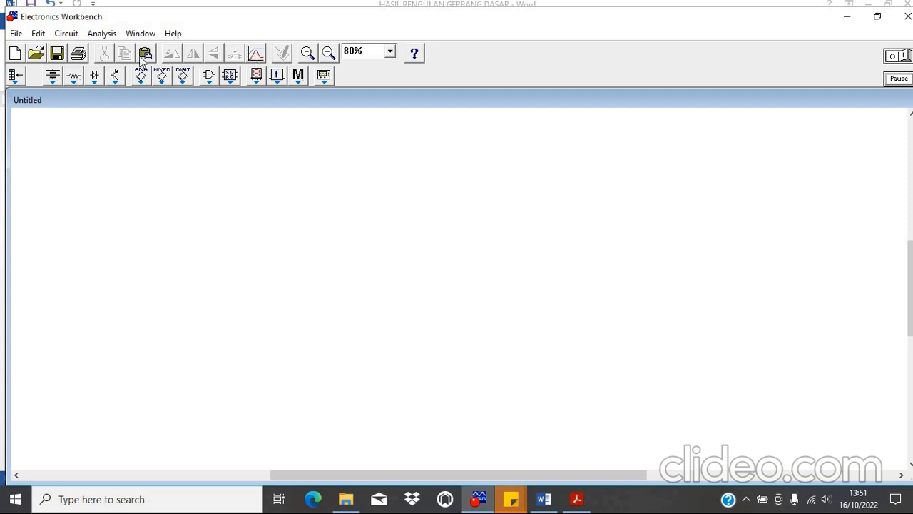
Place a ground symbol on the blank circuit and a +Vcc source above it
left_click(52, 81)
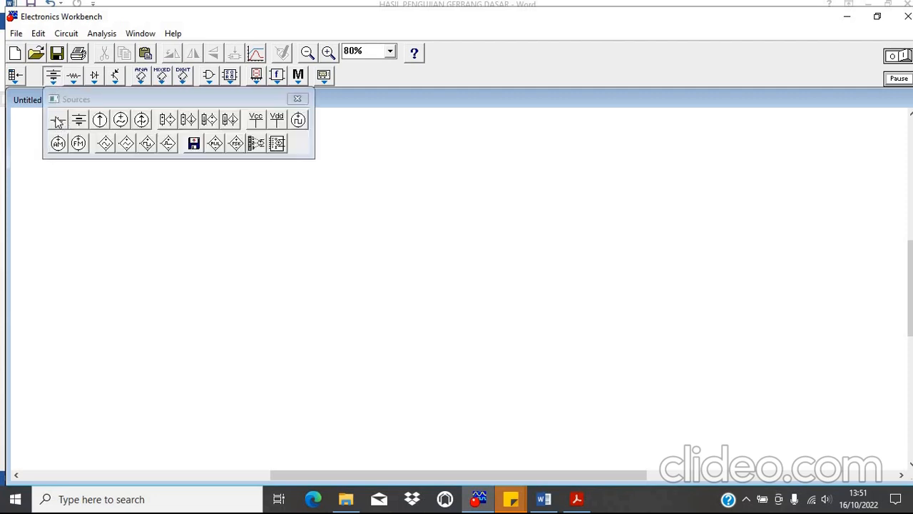
left_click_drag(58, 121, 195, 279)
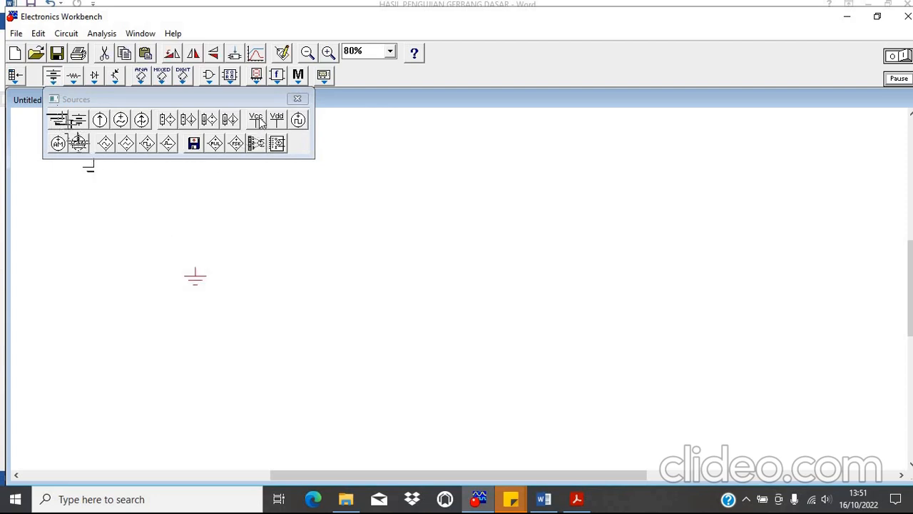
left_click_drag(260, 123, 194, 151)
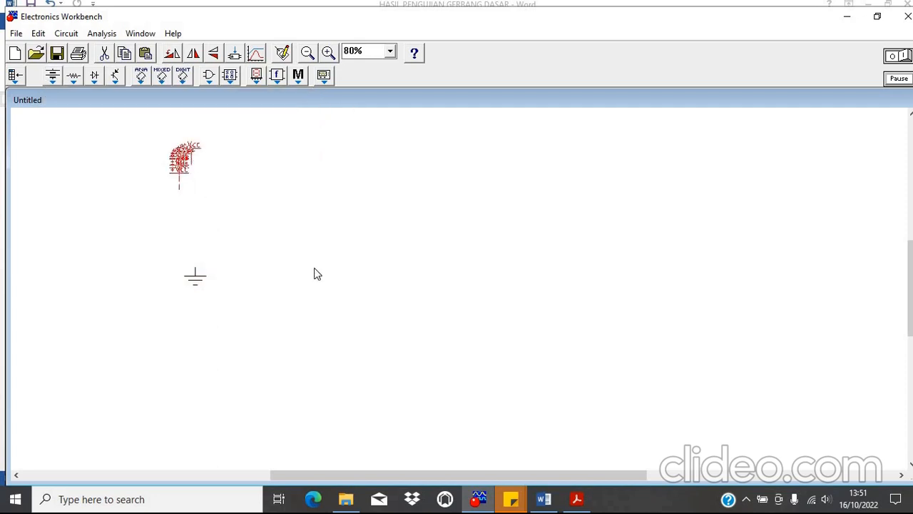
left_click_drag(152, 124, 282, 349)
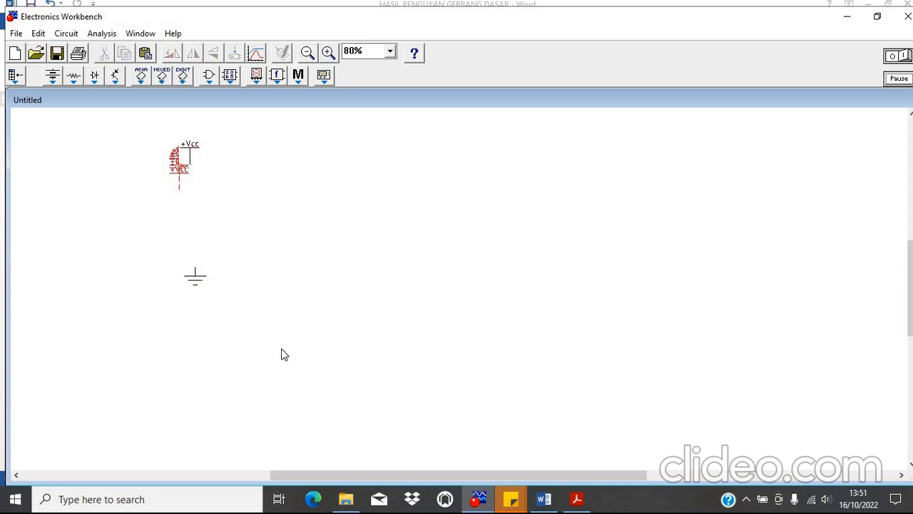
left_click(355, 280)
Move the ground symbol so that it lines up directly beneath the +Vcc source
left_click(73, 78)
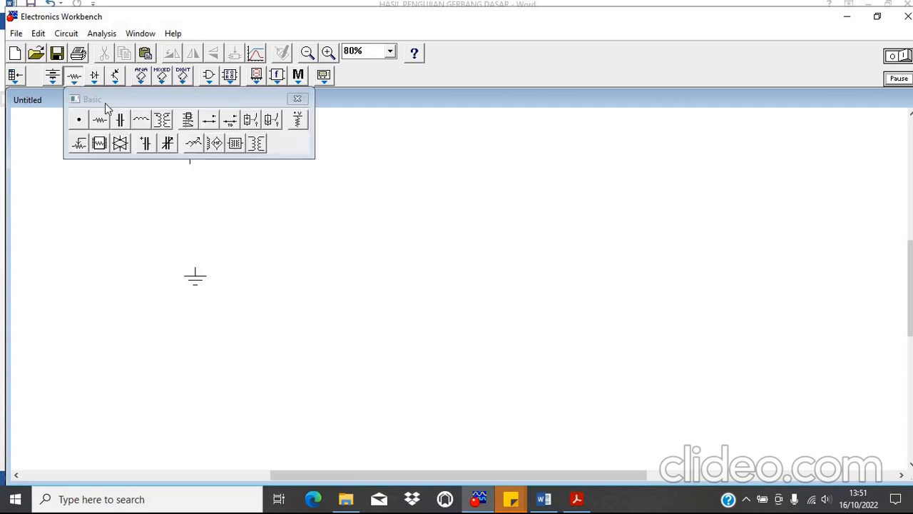
left_click(189, 287)
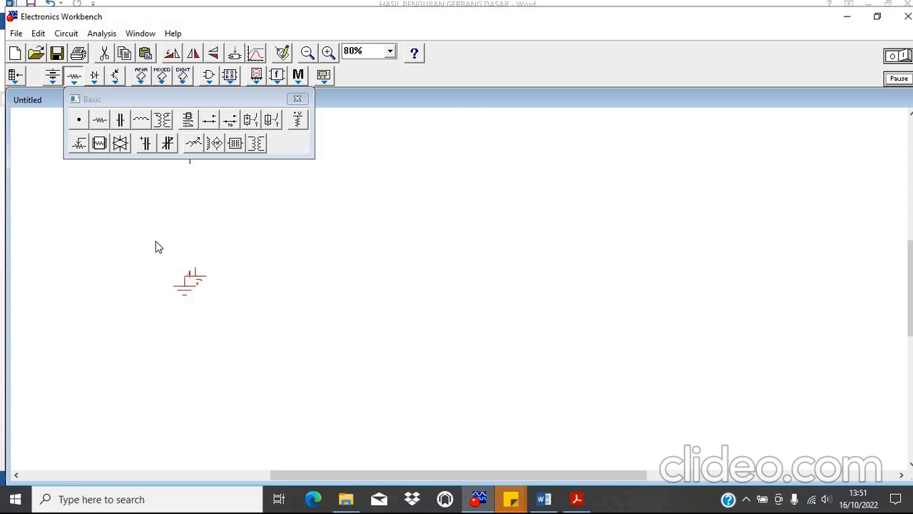
left_click(156, 242)
left_click(189, 289)
left_click(177, 227)
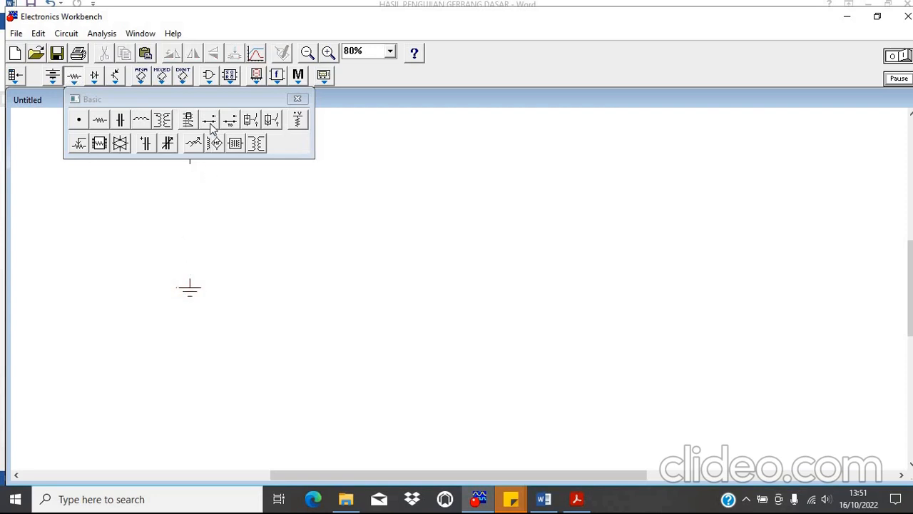
left_click(298, 98)
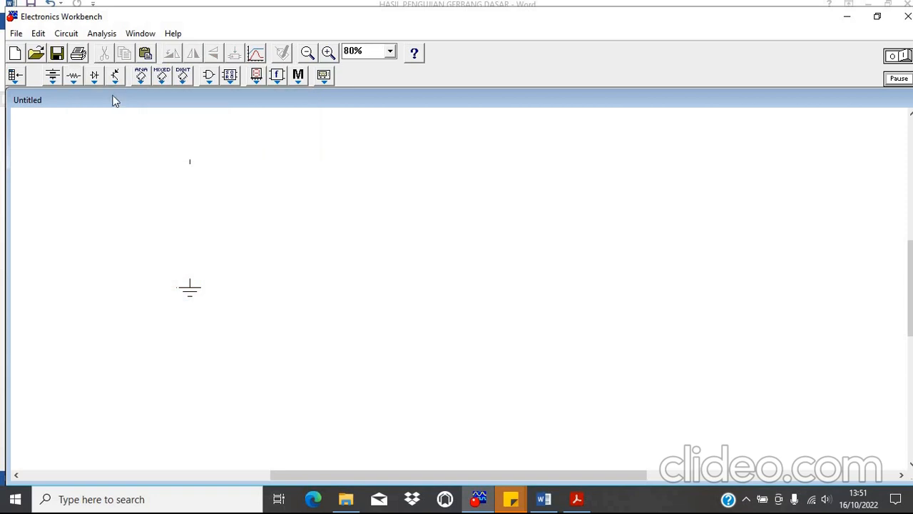
Place a [Space]-controlled switch to the right of the +Vcc source, at a height between it and the ground
left_click(75, 78)
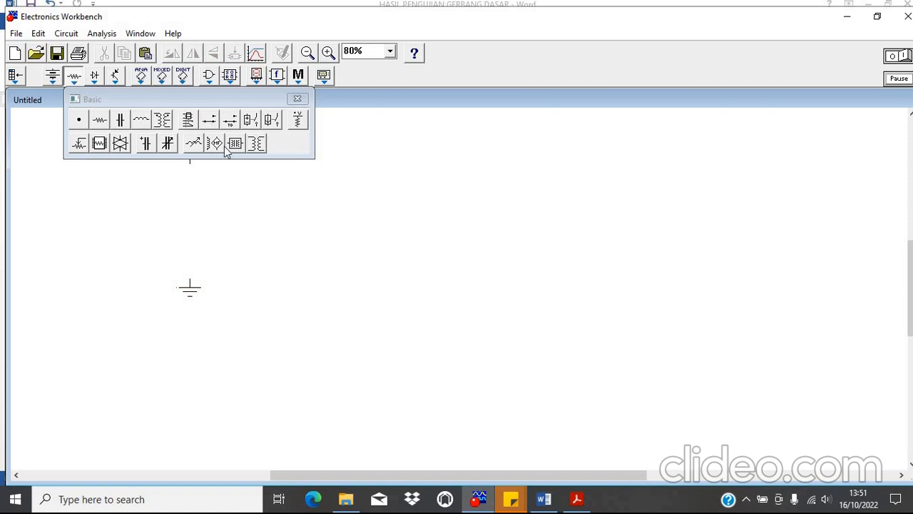
left_click_drag(209, 119, 250, 198)
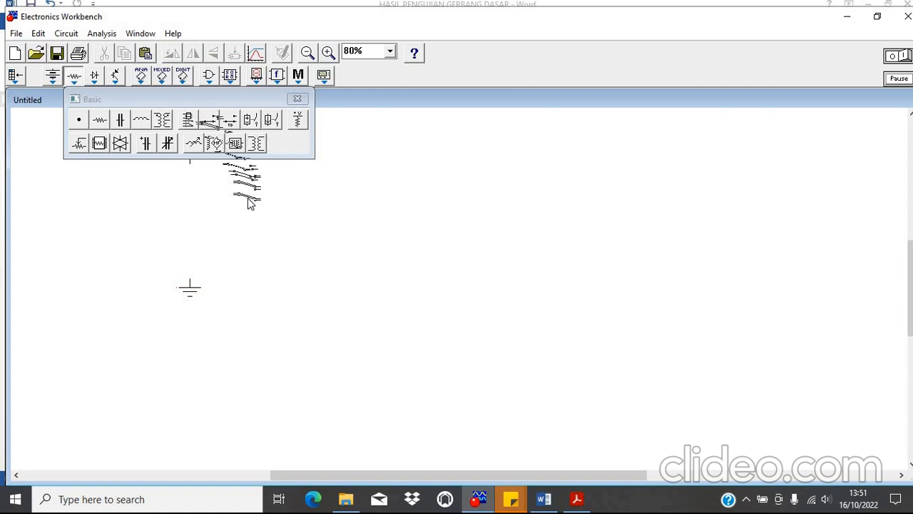
left_click(298, 100)
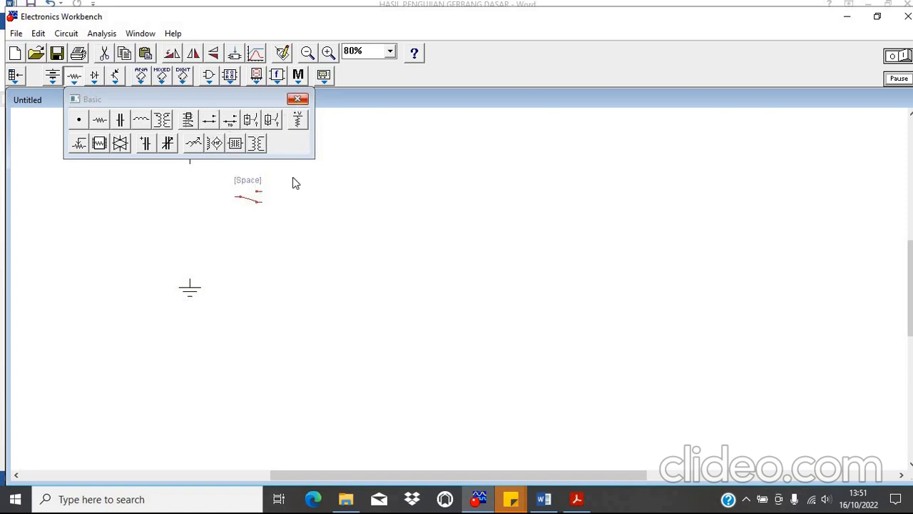
left_click(193, 154)
left_click(259, 164)
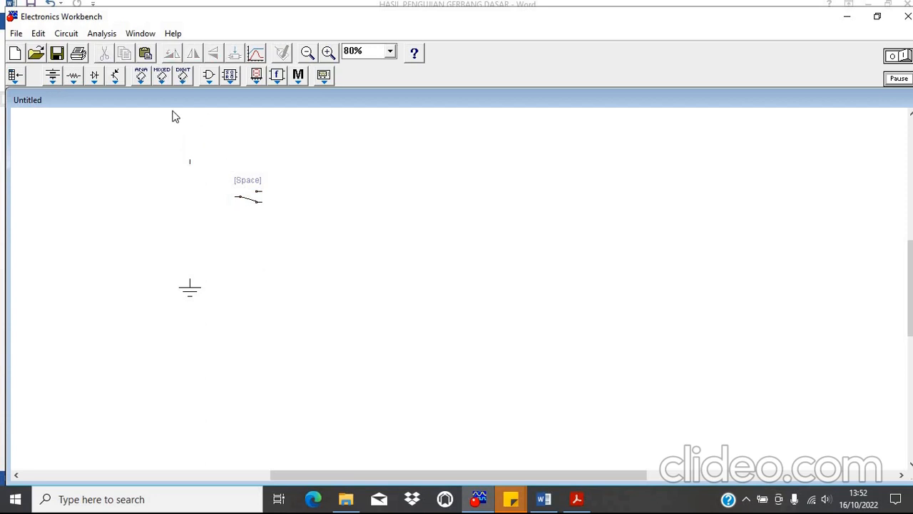
left_click_drag(170, 130, 289, 210)
left_click(274, 197)
left_click(237, 197)
left_click_drag(190, 151, 174, 166)
left_click(244, 201)
right_click(250, 200)
left_click(176, 180)
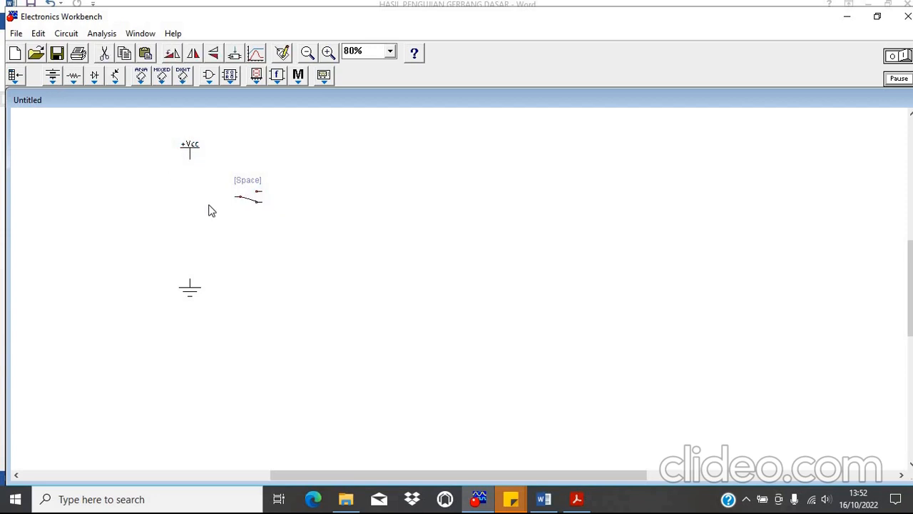
key("ctrl+v")
left_click(153, 140)
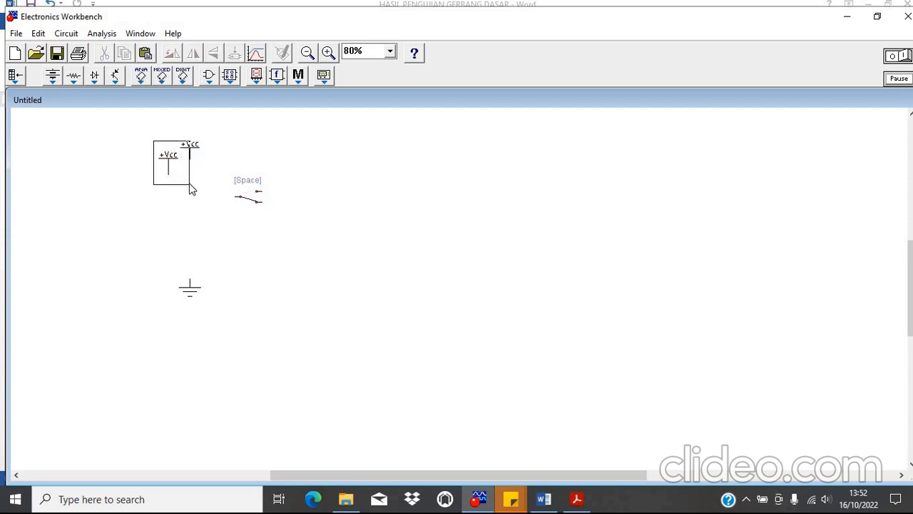
left_click_drag(190, 186, 190, 186)
key("Delete")
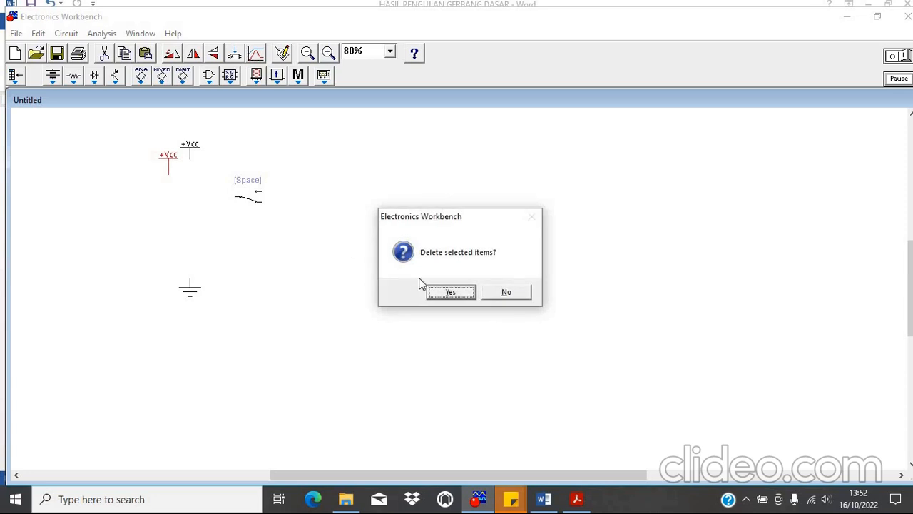
left_click(442, 291)
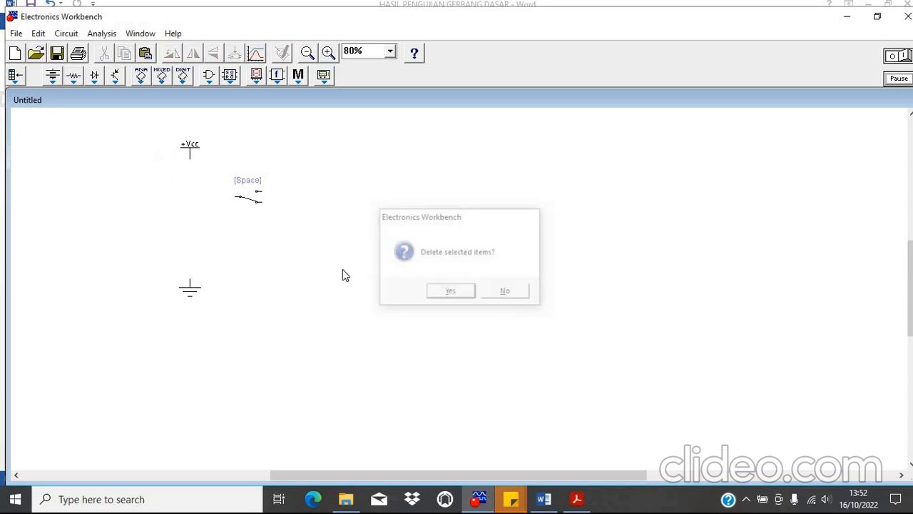
Rotate the switch twice so that its single common contact faces right
right_click(251, 204)
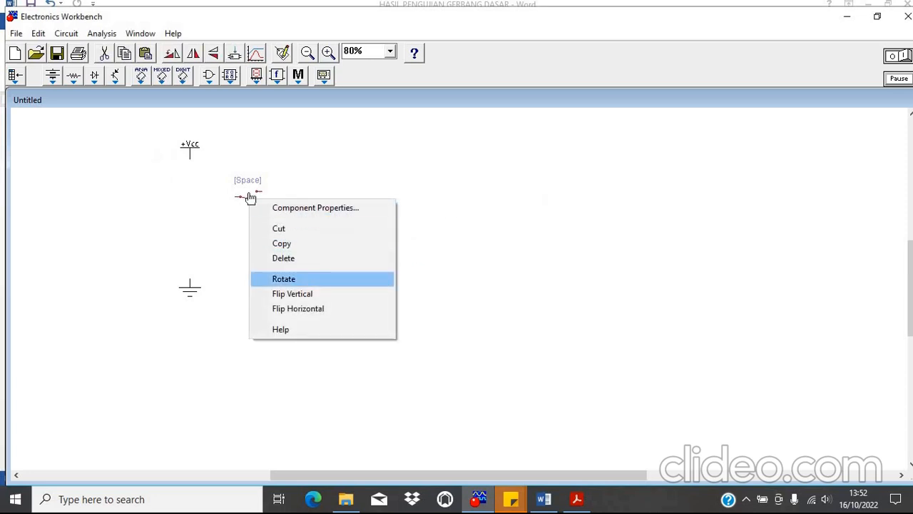
left_click(310, 278)
right_click(252, 202)
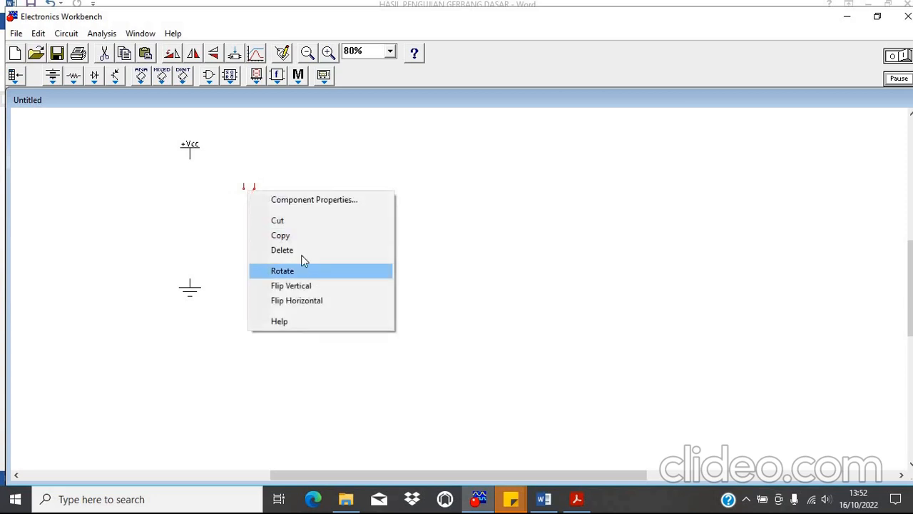
left_click(301, 269)
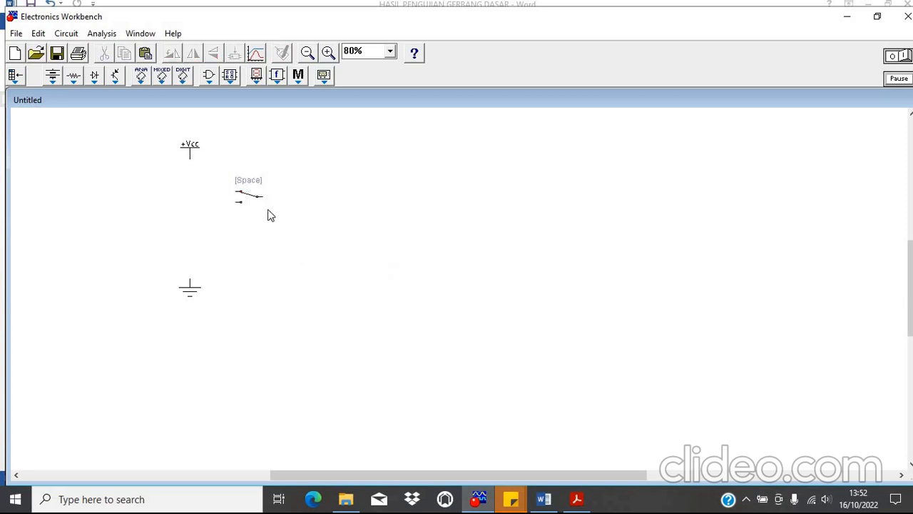
Place a two-input AND gate beside the switch and a 7408 (Quad 2-In AND) IC farther right, consulting the PDF worksheet for the IC type
left_click(208, 80)
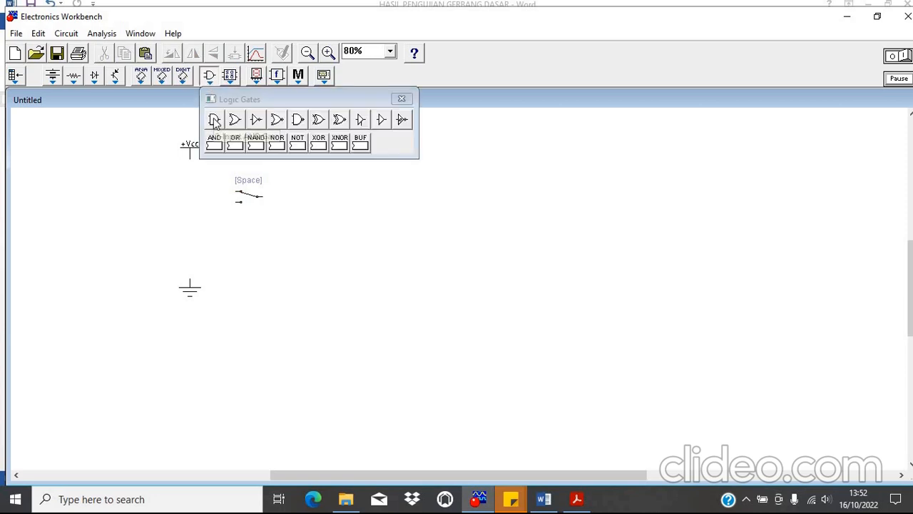
left_click_drag(214, 122, 330, 208)
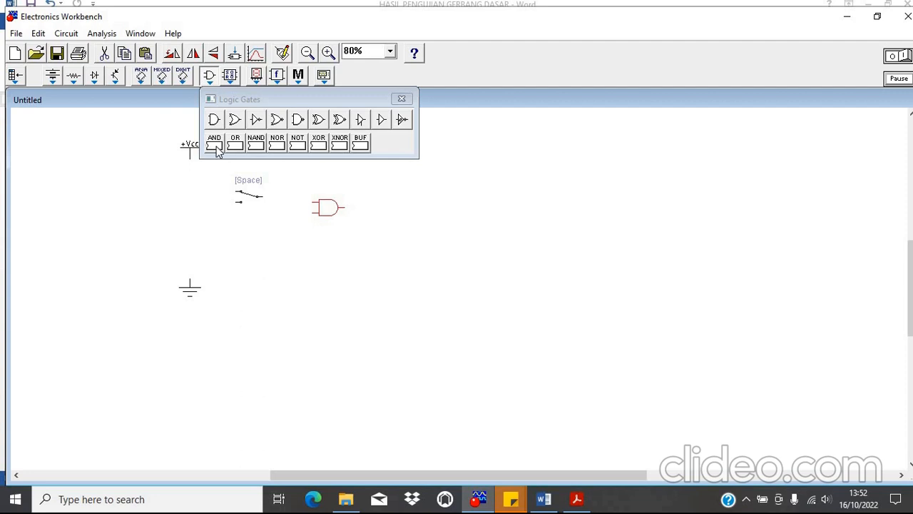
left_click_drag(214, 146, 523, 226)
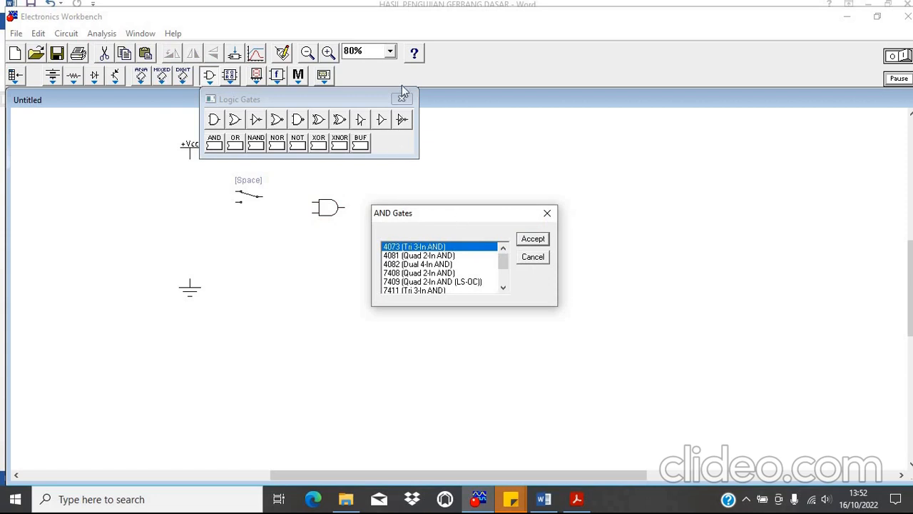
left_click(584, 503)
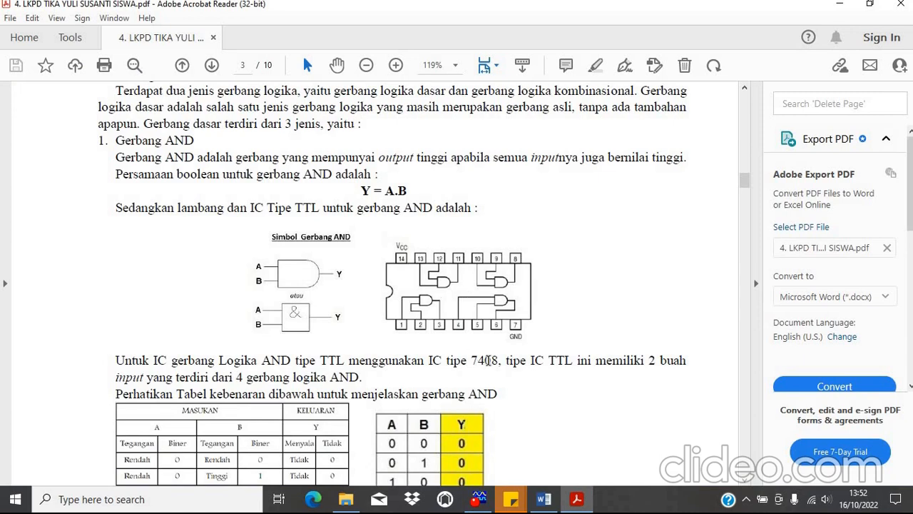
left_click(479, 498)
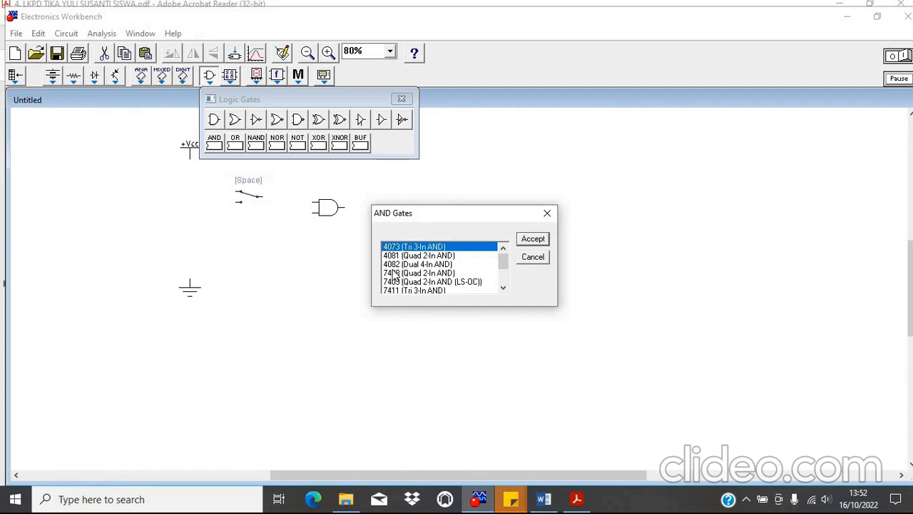
left_click(397, 273)
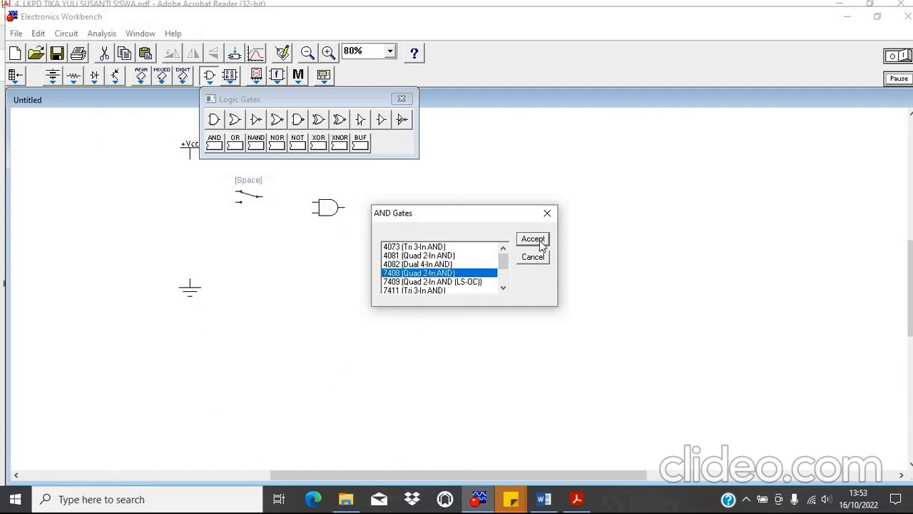
left_click(533, 239)
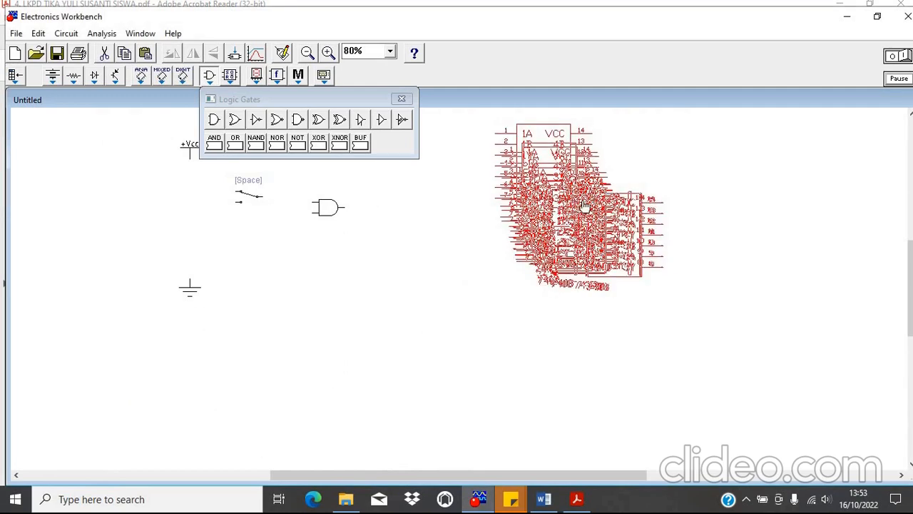
left_click(584, 205)
left_click(402, 99)
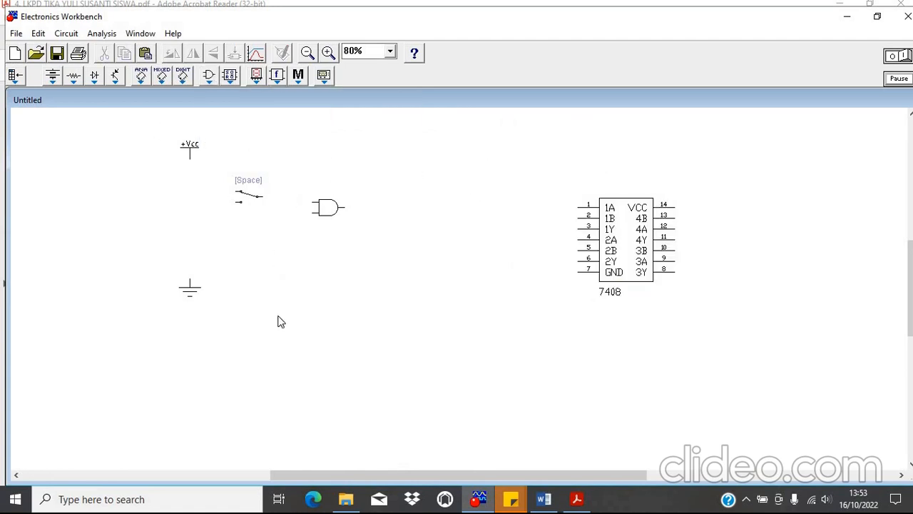
left_click_drag(154, 123, 279, 317)
left_click(311, 300)
Place a red probe just beyond the output side of the two-input AND gate
left_click(257, 76)
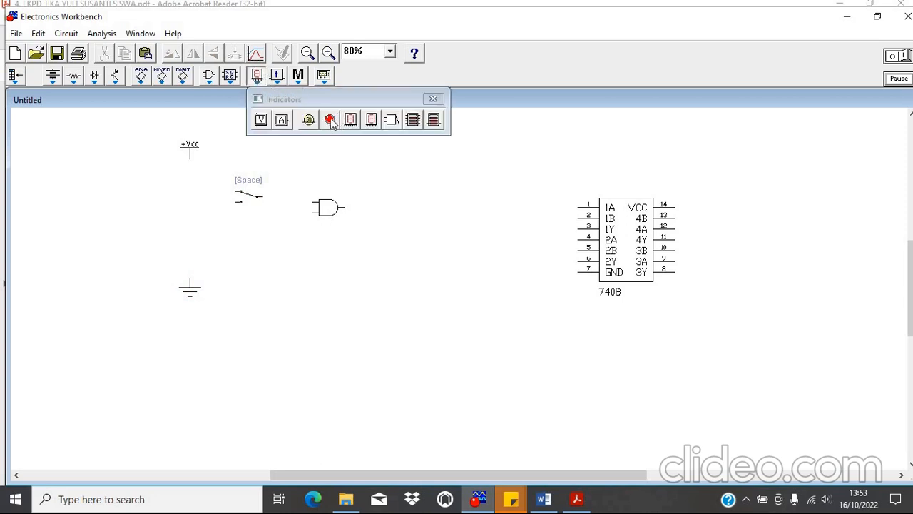
left_click_drag(331, 122, 383, 212)
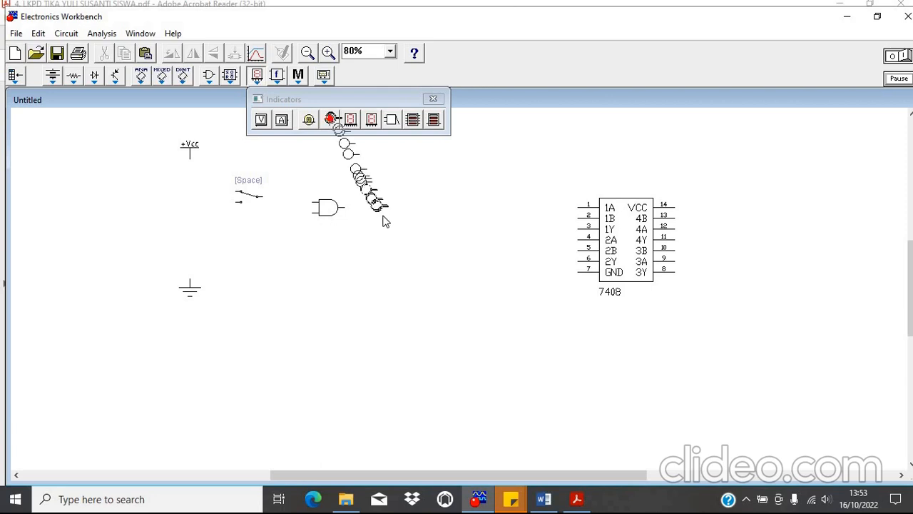
left_click(433, 99)
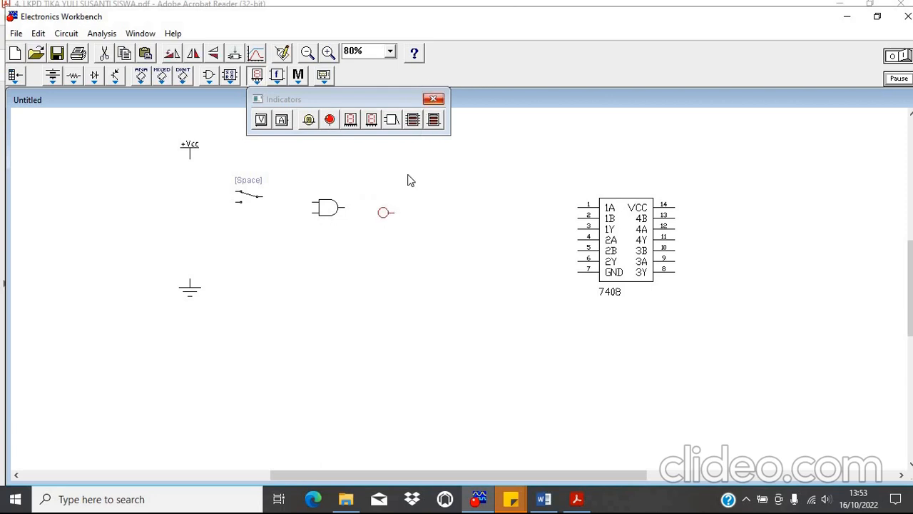
Rotate the red probe twice so its terminal faces the AND gate, and line it up with the gate's output
right_click(384, 217)
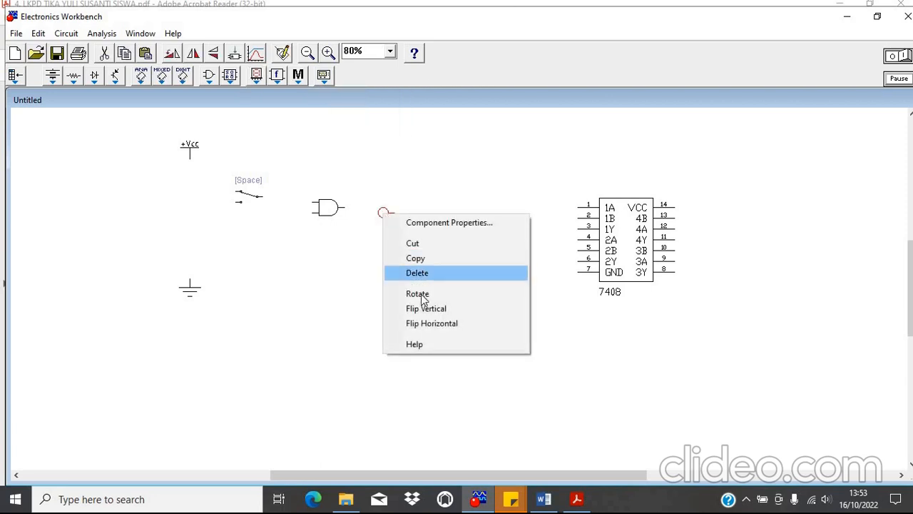
left_click(421, 294)
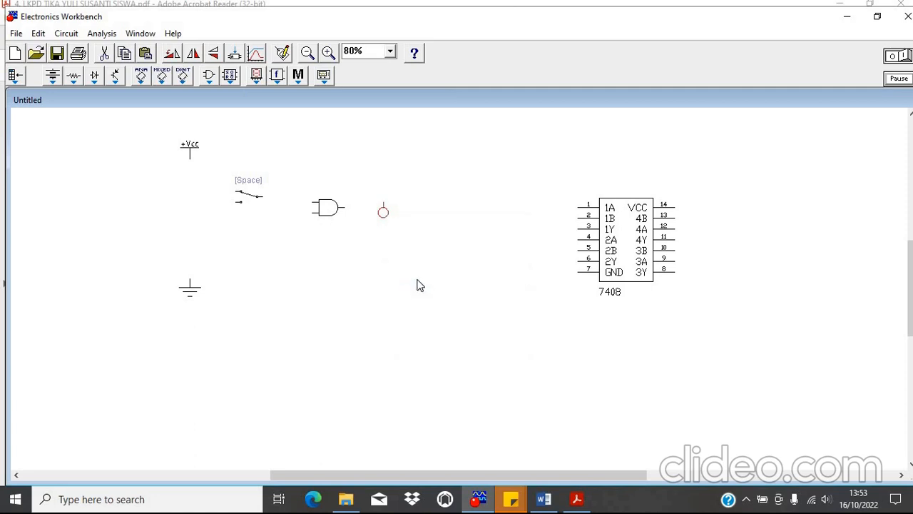
right_click(384, 214)
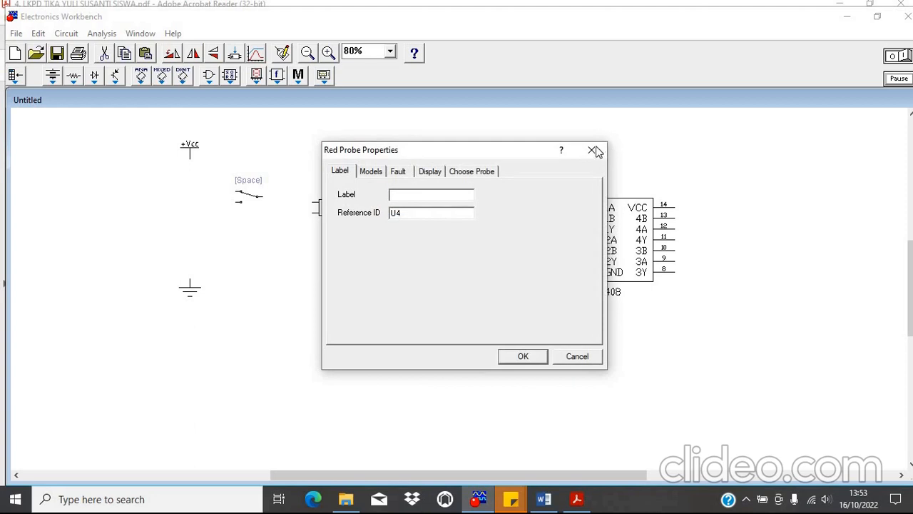
left_click(598, 151)
right_click(380, 210)
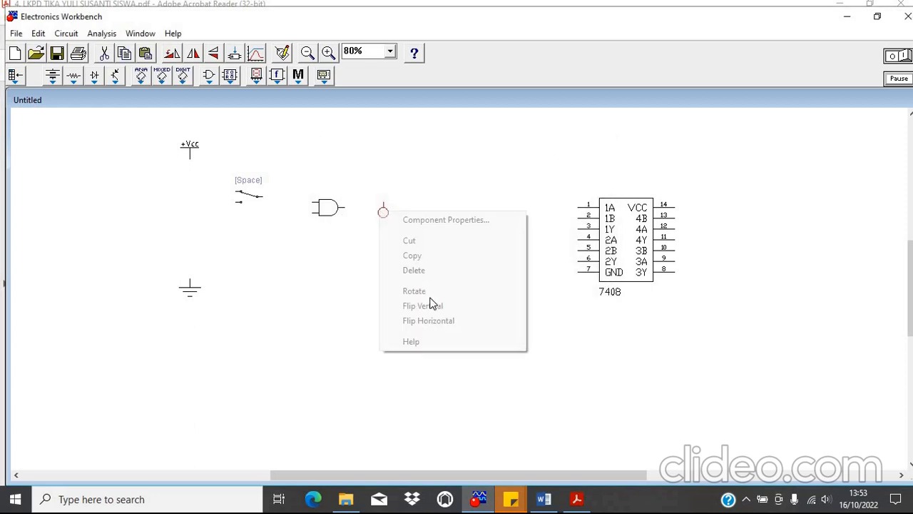
left_click(421, 292)
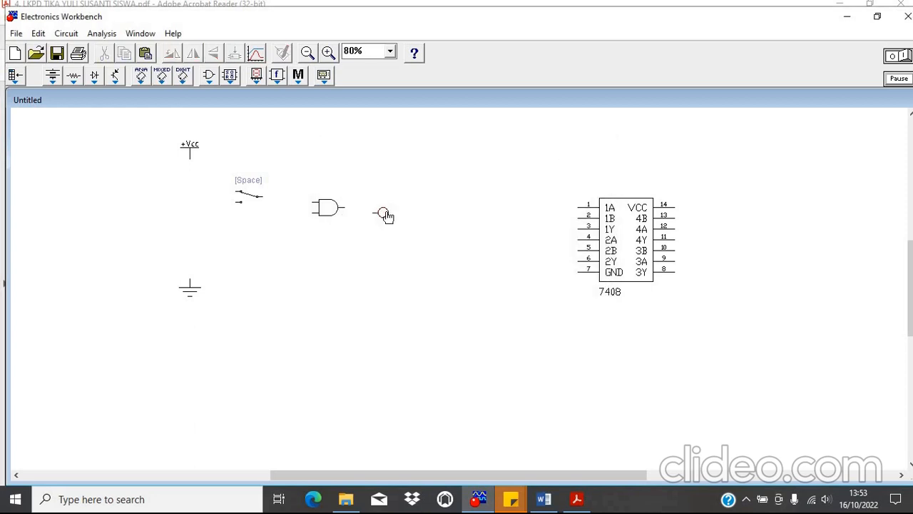
left_click_drag(387, 216, 393, 216)
left_click(447, 259)
left_click(392, 213)
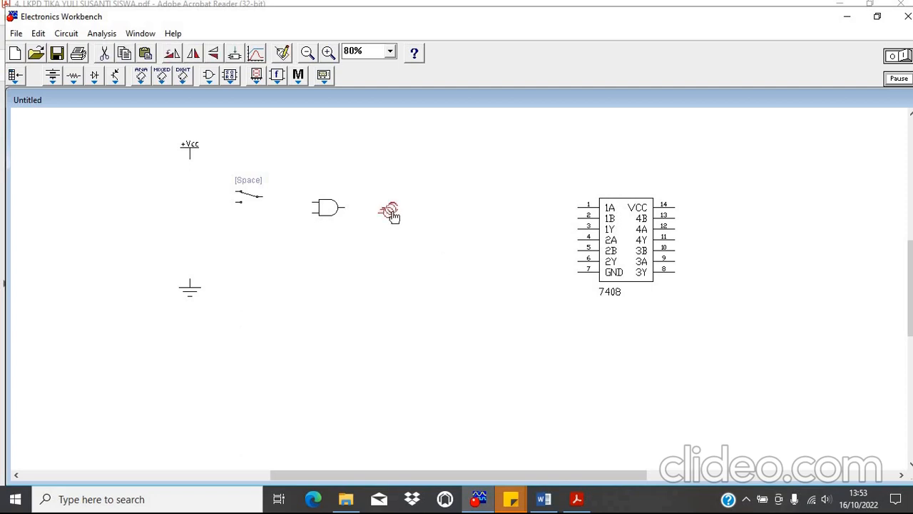
left_click(349, 227)
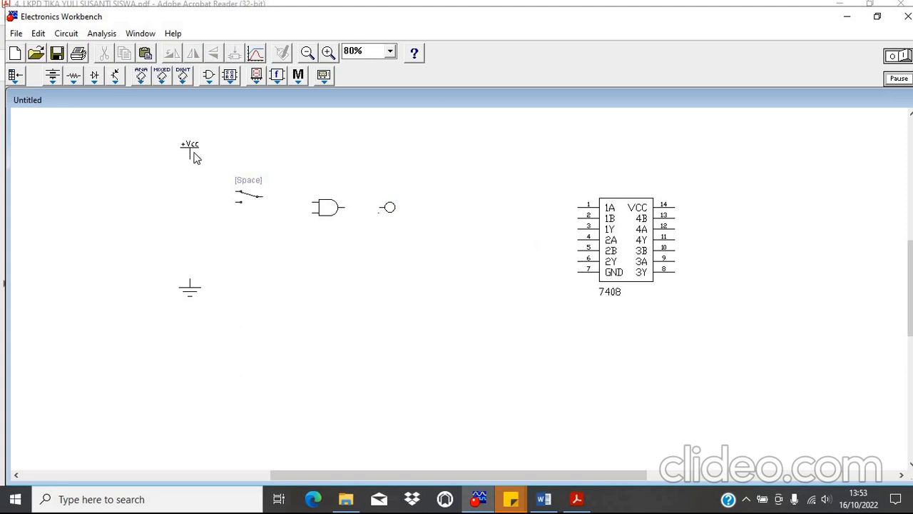
Copy the [Space] switch and place the duplicate in the space between the red probe and the 7408 IC
left_click_drag(159, 132, 306, 325)
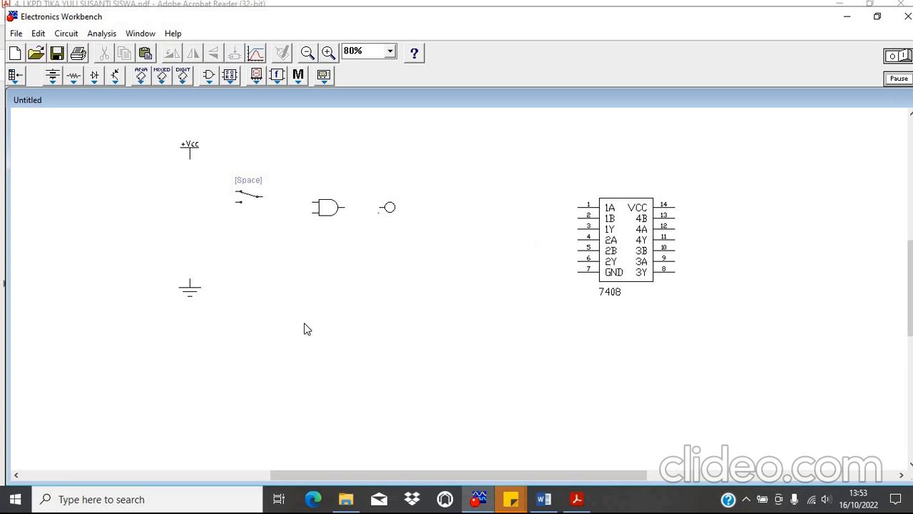
right_click(248, 204)
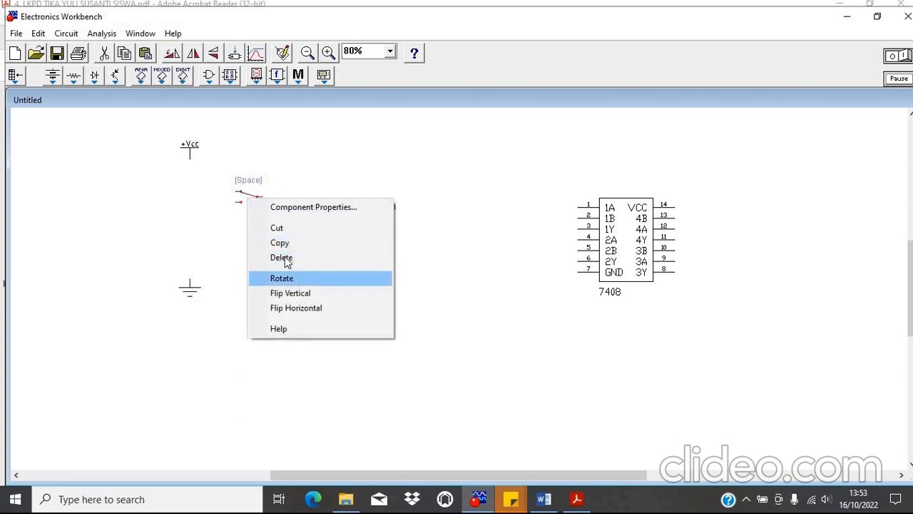
left_click(314, 243)
left_click(365, 283)
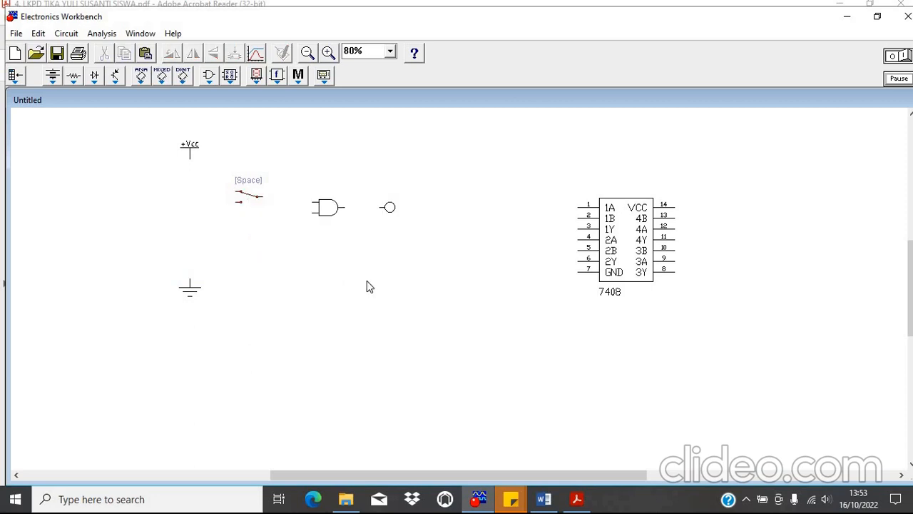
key("ctrl+v")
left_click_drag(460, 291, 510, 222)
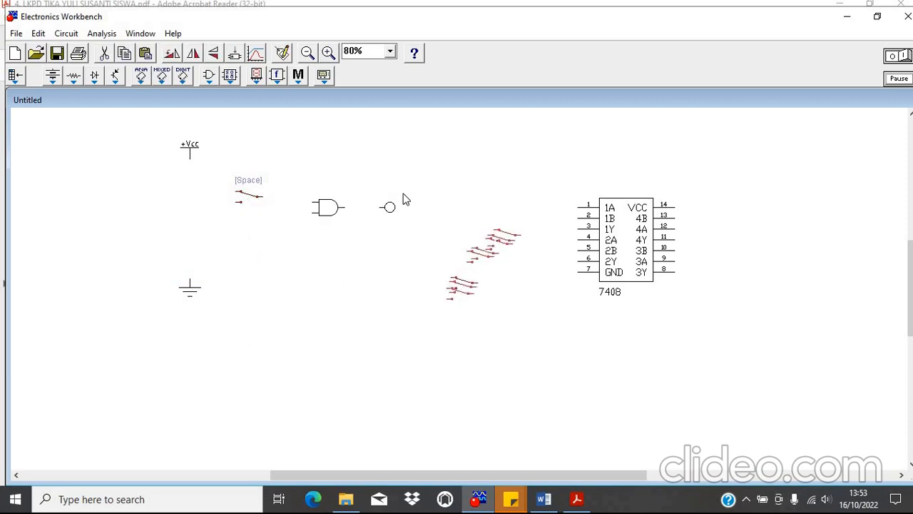
left_click(194, 153)
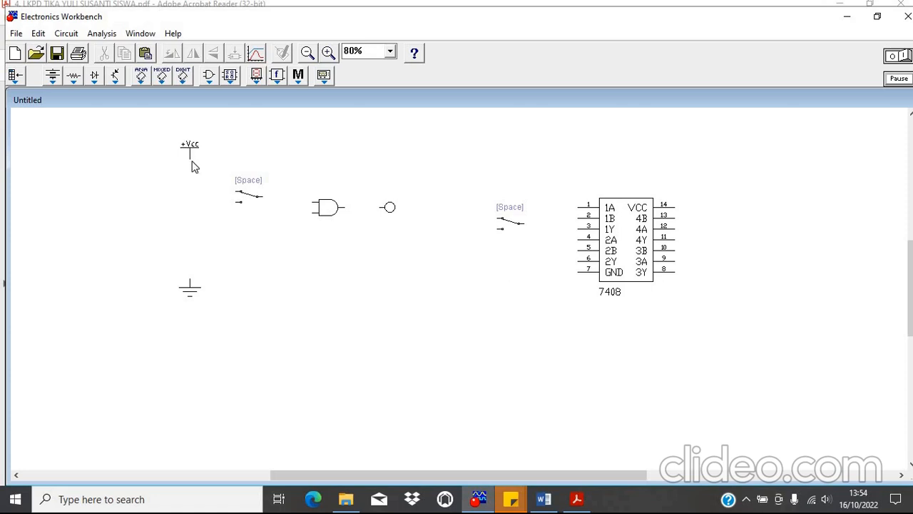
right_click(191, 152)
right_click(190, 147)
right_click(189, 144)
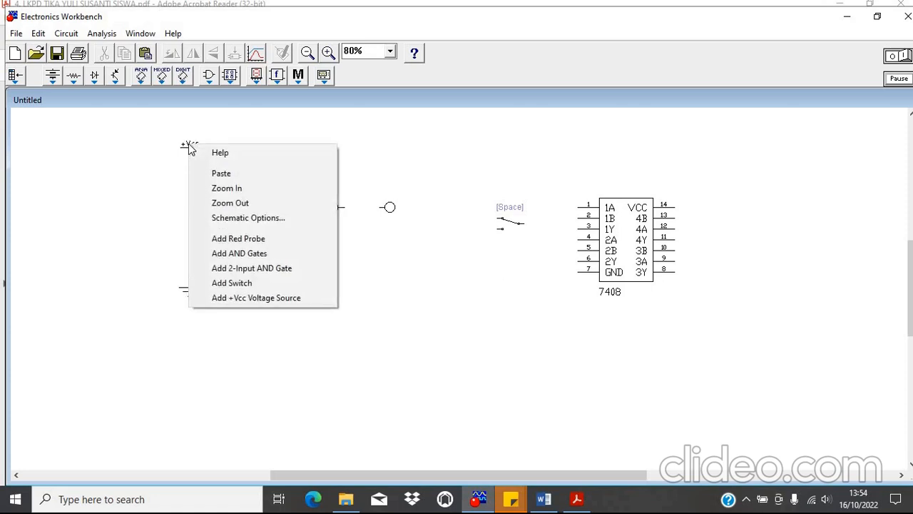
left_click(127, 114)
Place a +Vcc voltage source above and between the red probe and the switch near the 7408 IC
left_click(55, 76)
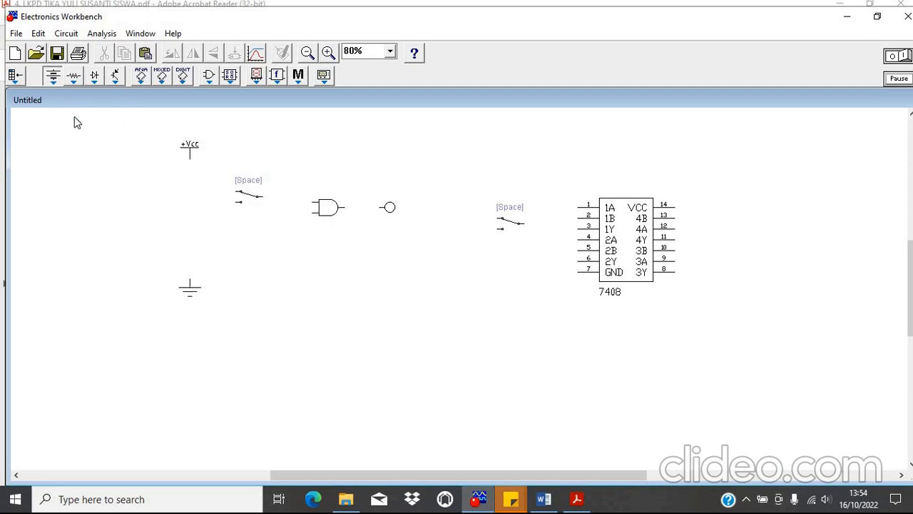
left_click_drag(257, 120, 434, 166)
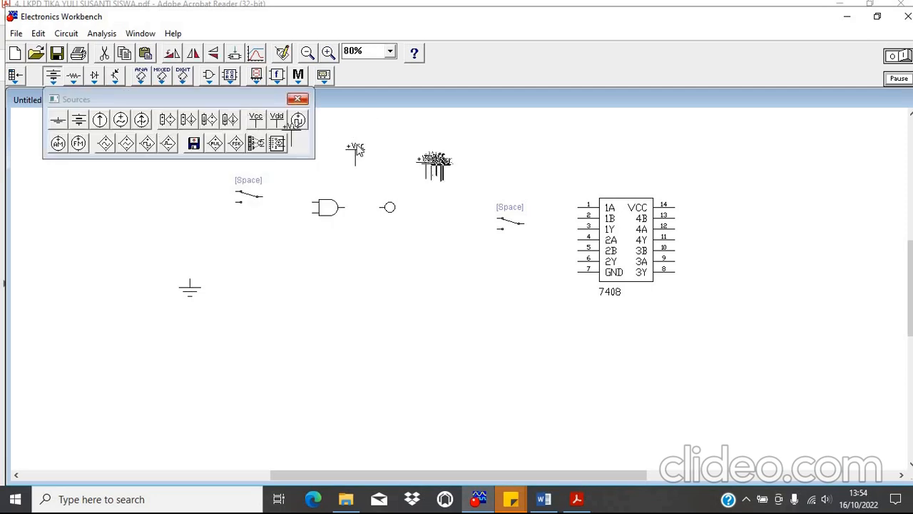
left_click(298, 99)
left_click_drag(347, 134, 450, 201)
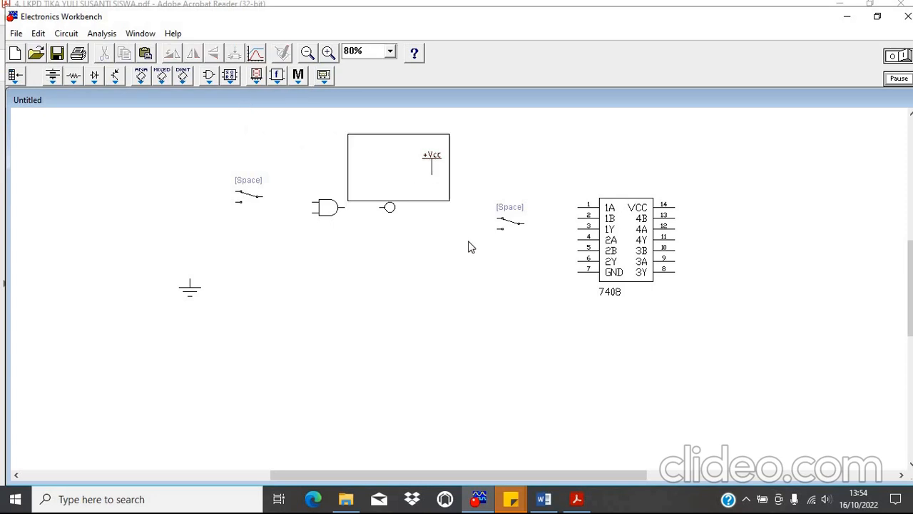
left_click(468, 243)
Copy the new +Vcc source and place the duplicate above the leftmost ground symbol
right_click(431, 156)
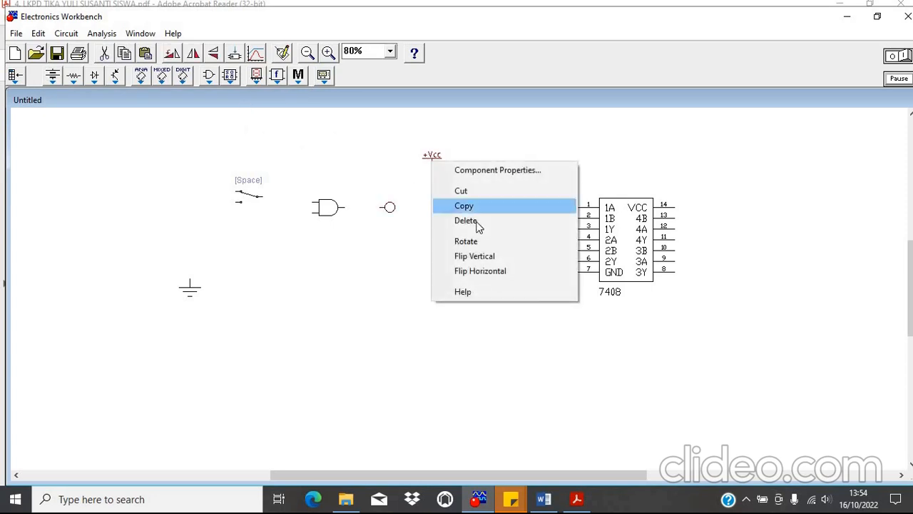
left_click(461, 206)
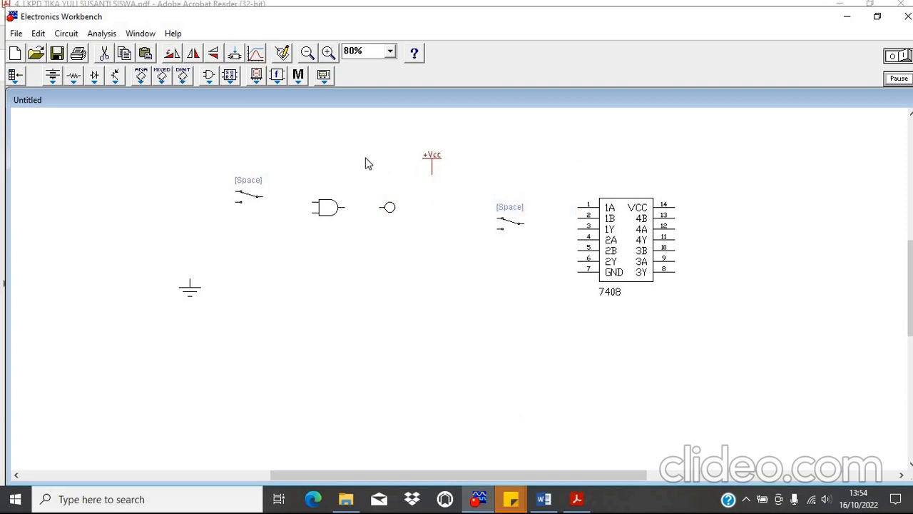
right_click(365, 159)
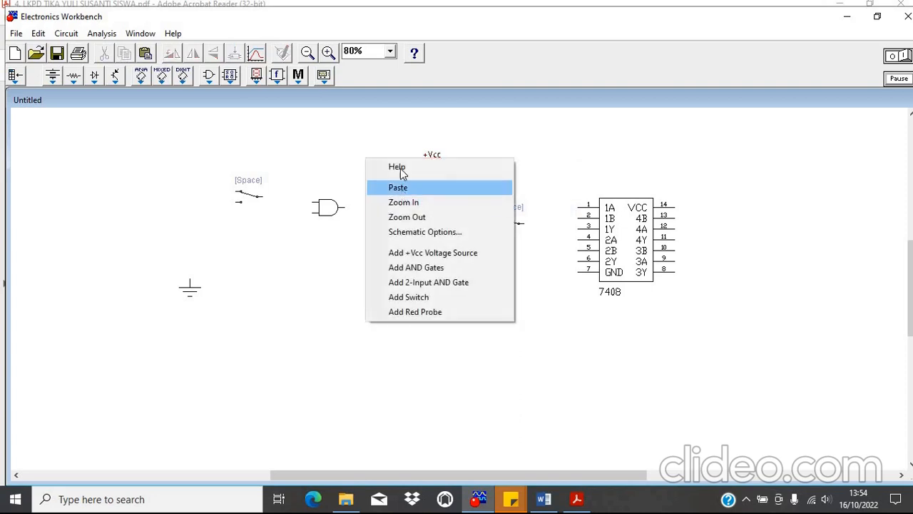
left_click(398, 187)
left_click_drag(187, 155, 184, 155)
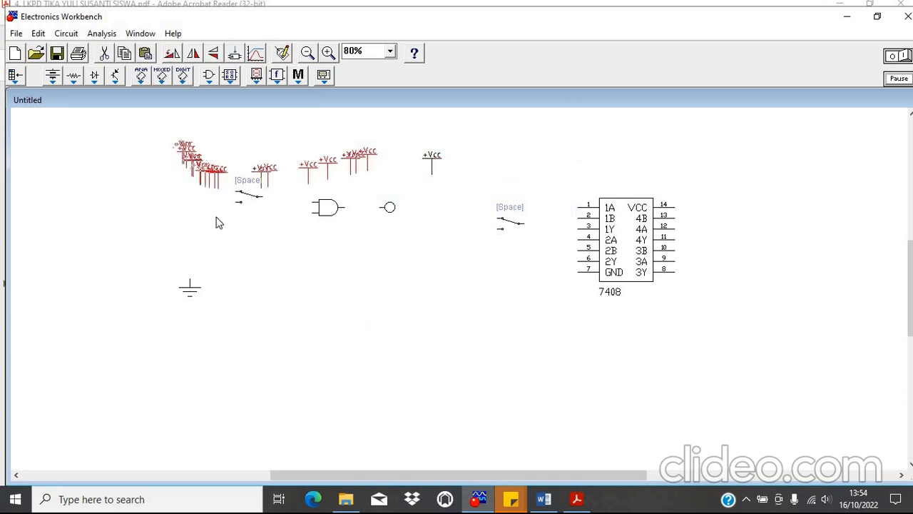
left_click(122, 145)
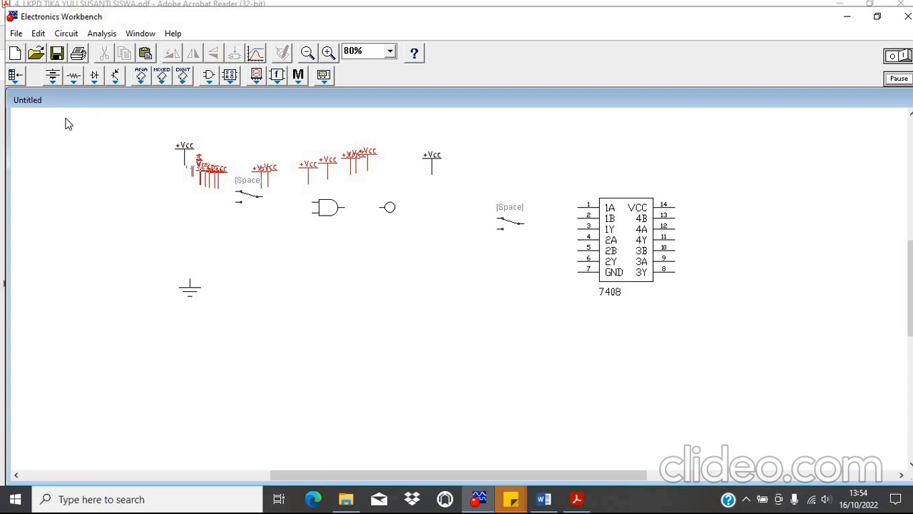
Copy the ground symbol and place the duplicate below the +Vcc source nearer the 7408 IC
right_click(198, 292)
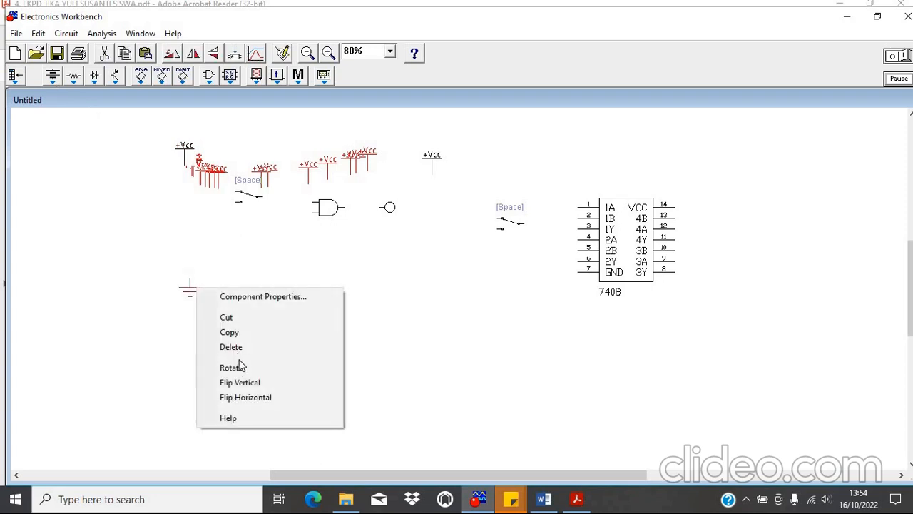
left_click(301, 330)
key("ctrl+v")
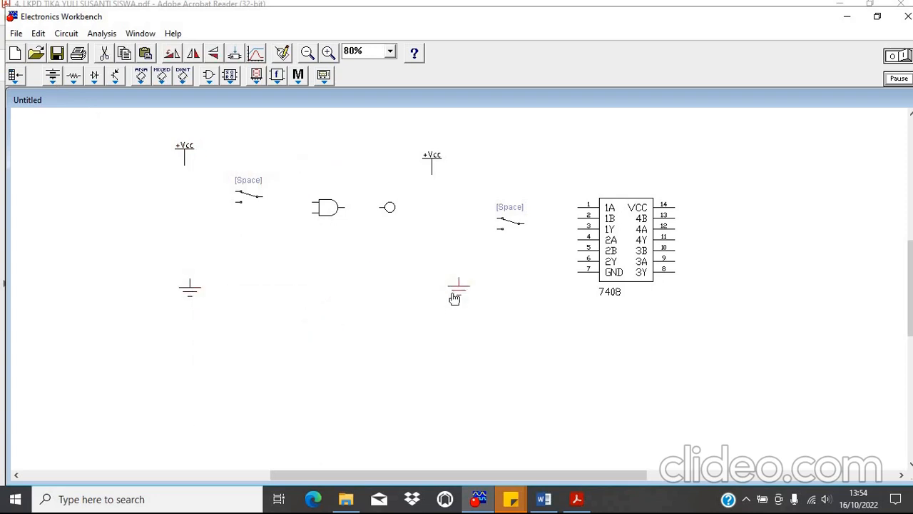
left_click(436, 197)
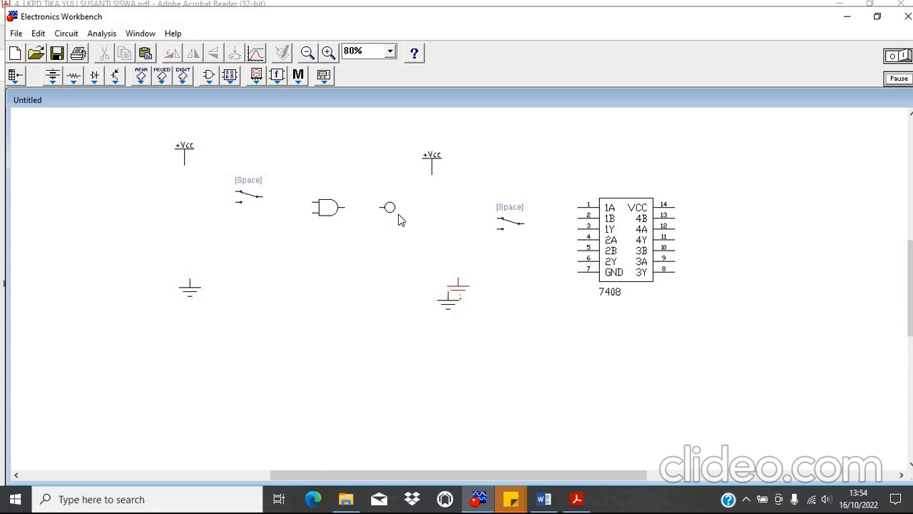
Copy the red probe and place the duplicate between the second ground and the 7408 IC, below the nearby switch
right_click(390, 209)
left_click(422, 256)
key("ctrl+v")
left_click_drag(461, 291, 538, 269)
left_click(405, 193)
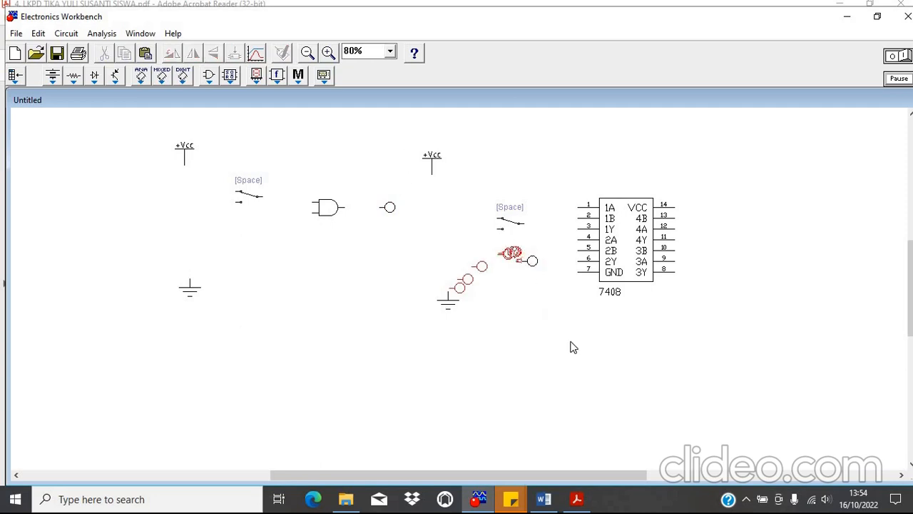
left_click_drag(571, 342, 573, 379)
left_click(509, 379)
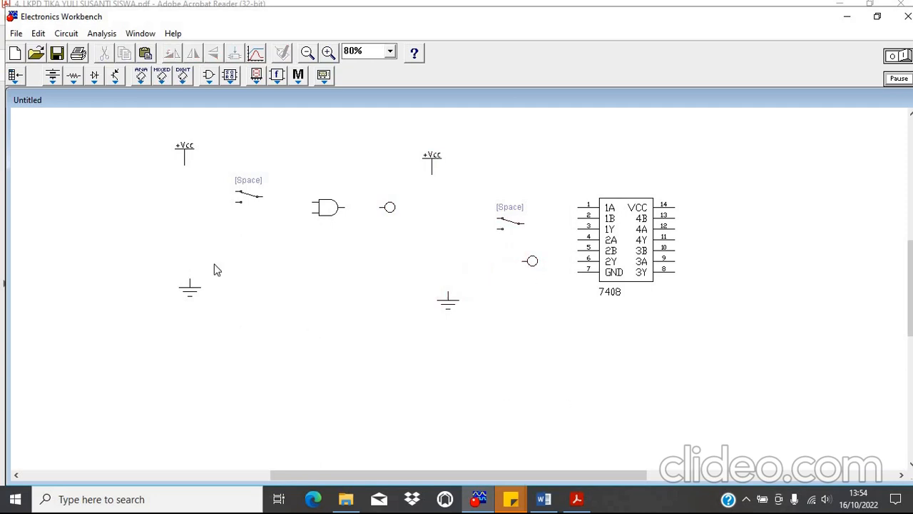
Duplicate the switch beside the AND gate and stack the two switches vertically in front of the gate's inputs
left_click_drag(236, 201, 245, 204)
right_click(251, 199)
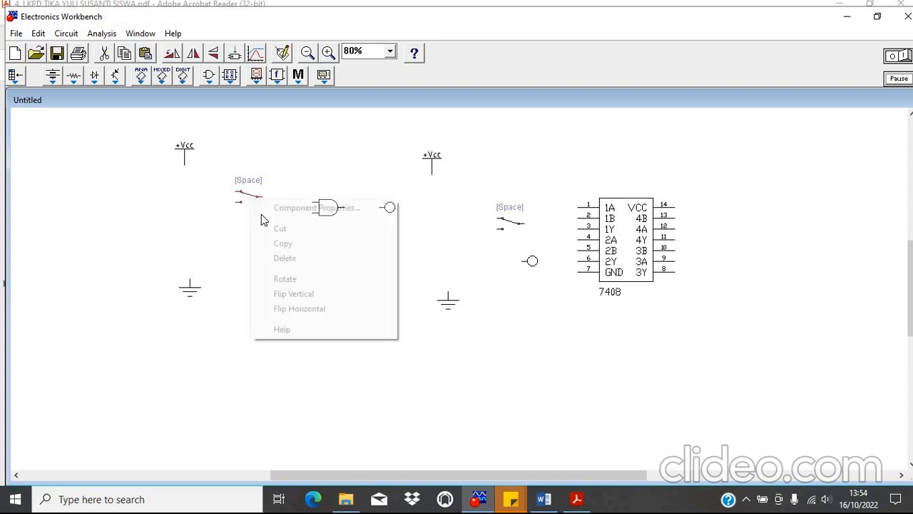
left_click(275, 244)
right_click(257, 278)
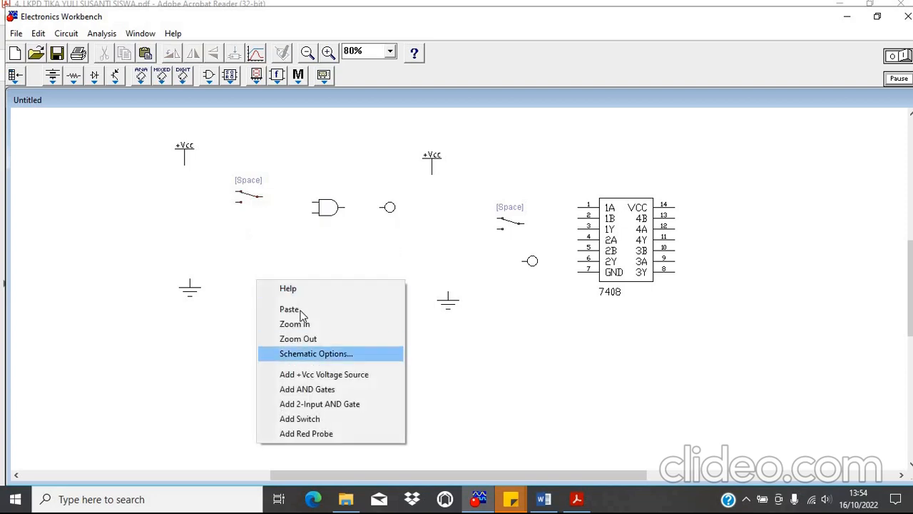
left_click(289, 308)
left_click_drag(254, 243, 246, 185)
left_click(285, 159)
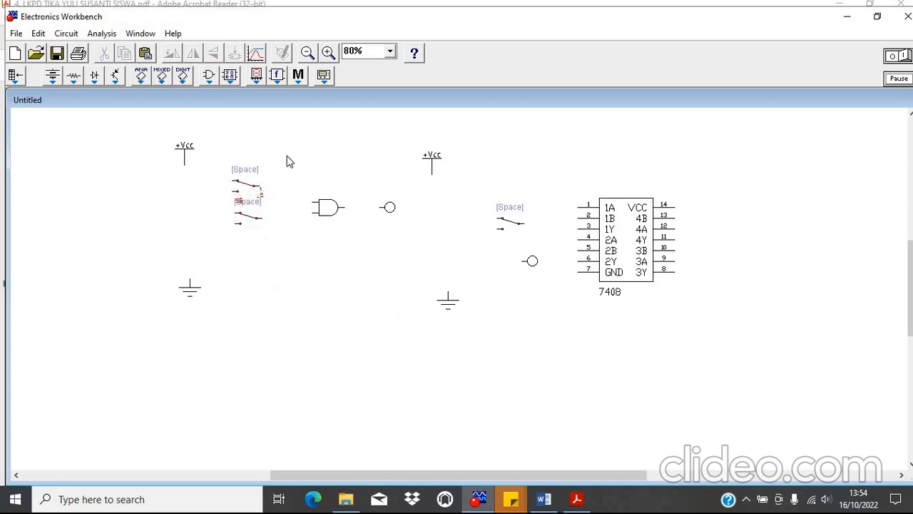
Check the AND truth table in Word and assign key A to the upper switch and key B to the lower switch before the AND gate
left_click(545, 501)
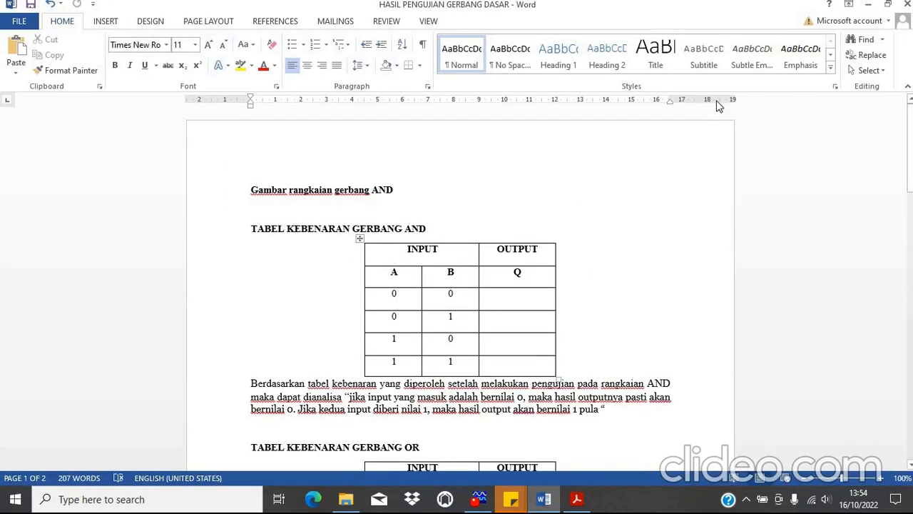
left_click(480, 500)
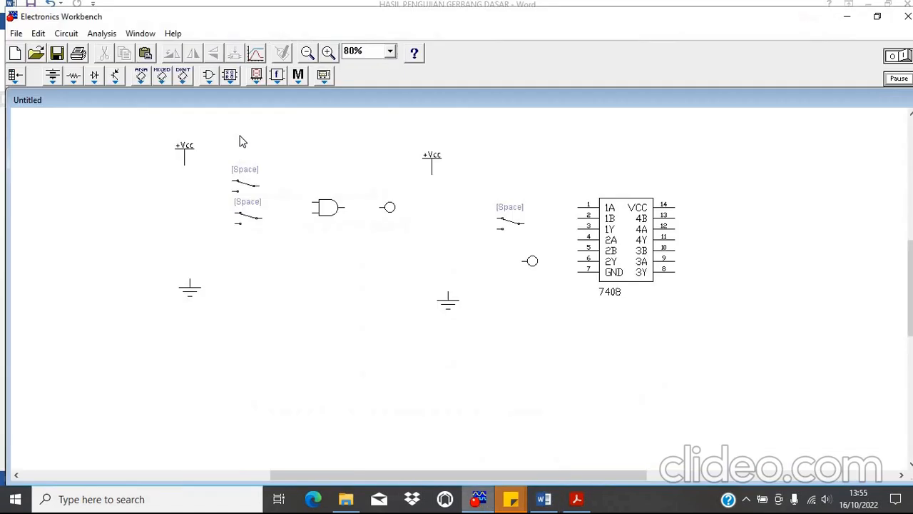
double_click(245, 188)
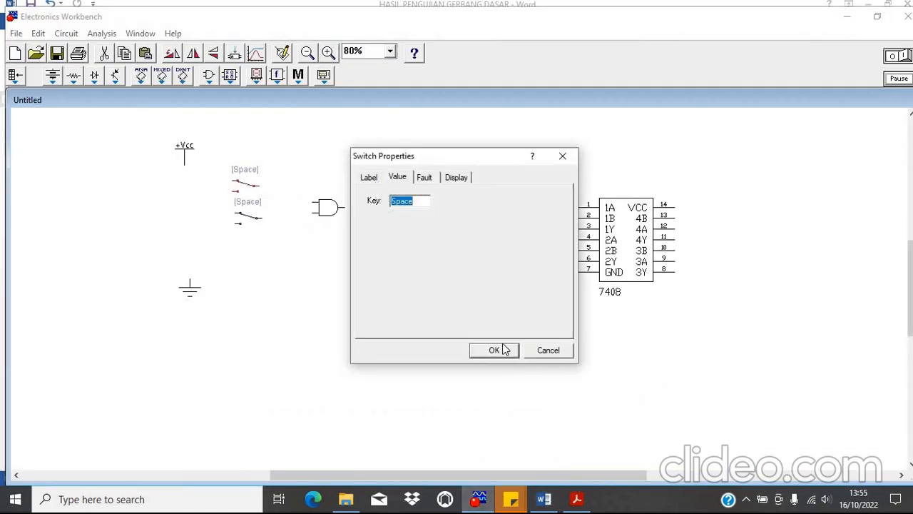
type("a")
left_click(494, 353)
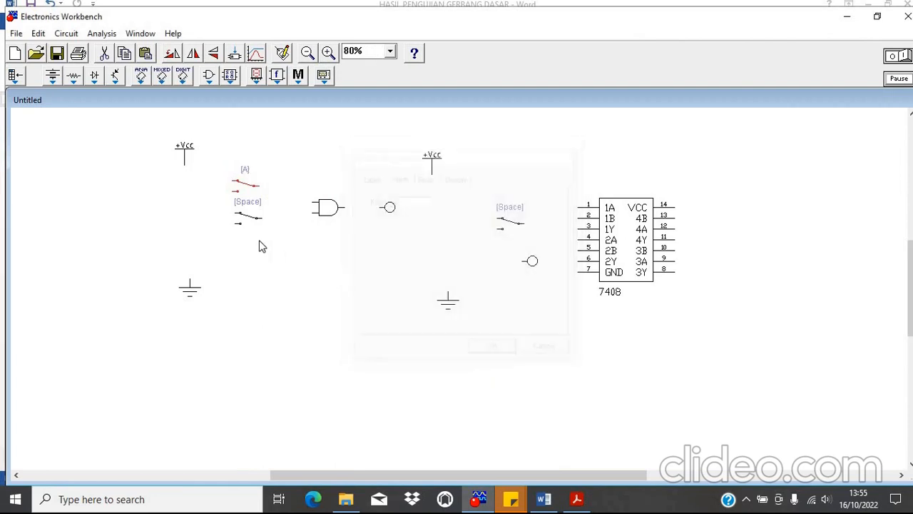
double_click(250, 221)
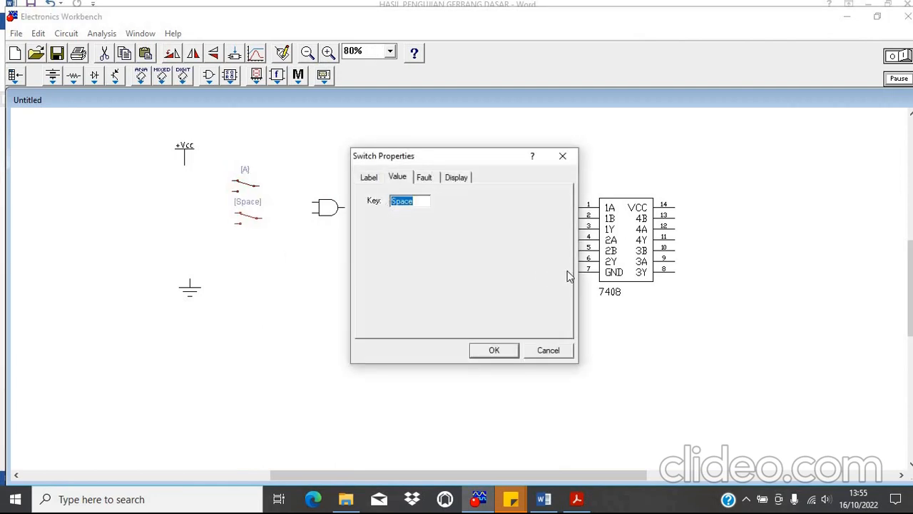
type("B")
left_click(493, 351)
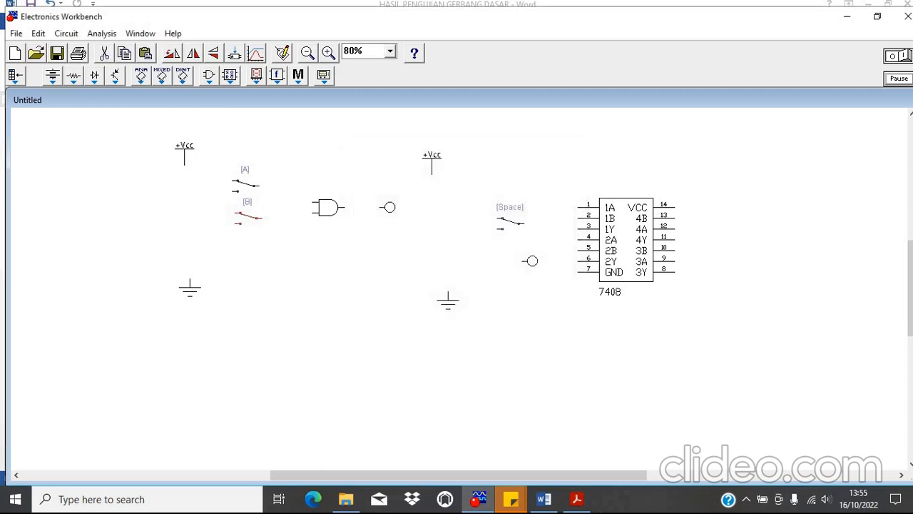
Label the red probe beside the AND gate Q
left_click(553, 502)
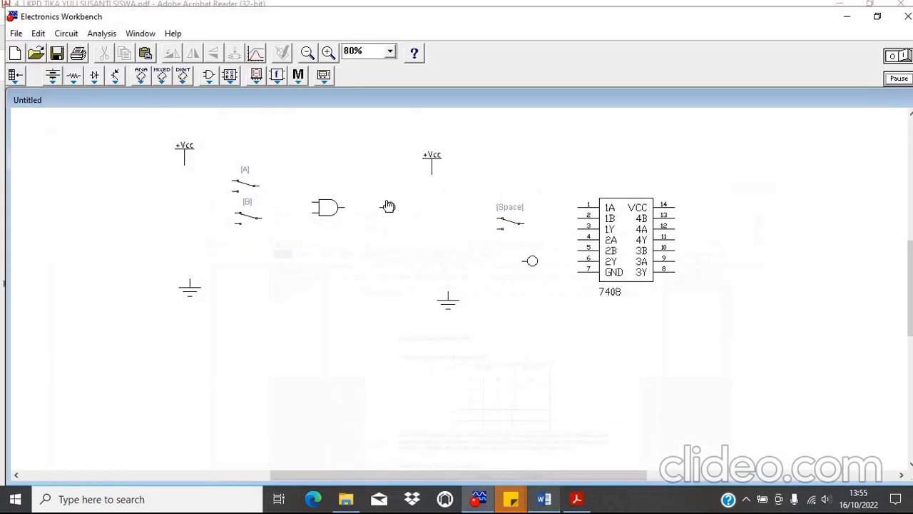
double_click(393, 209)
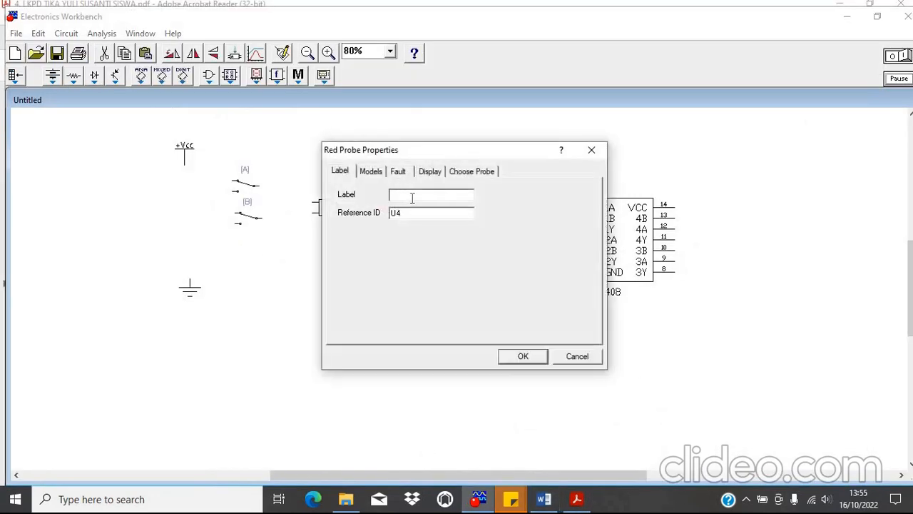
type("Q")
left_click(521, 358)
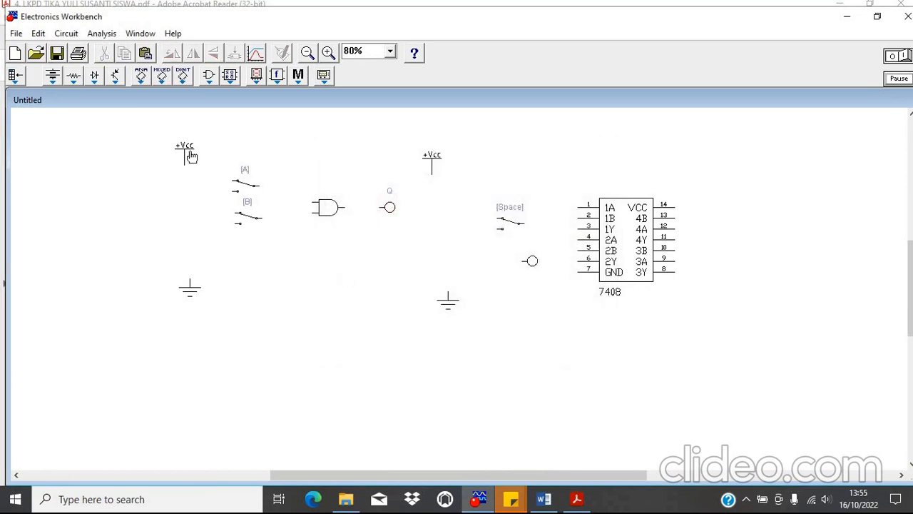
Wire the upper contacts of switches A and B before the AND gate to +Vcc and their lower contacts to ground
left_click_drag(188, 157, 183, 148)
left_click_drag(232, 181, 180, 158)
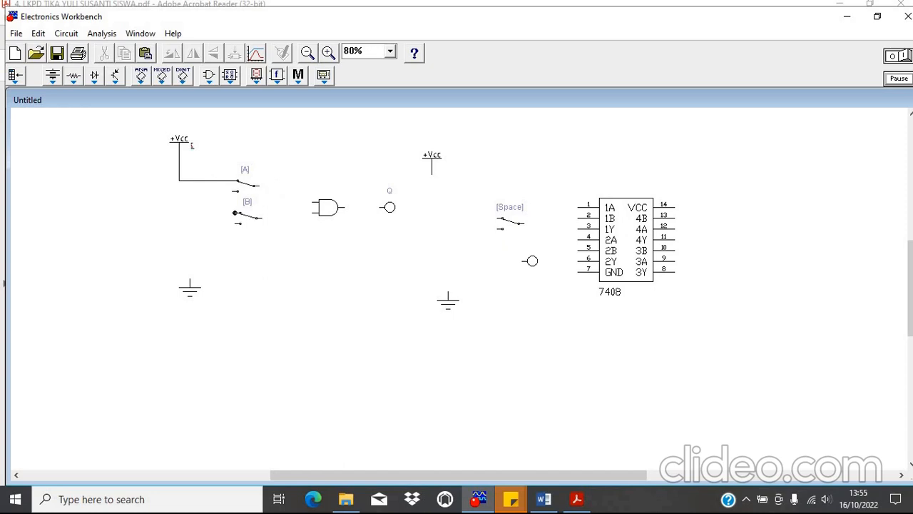
left_click_drag(203, 189, 179, 181)
left_click_drag(207, 249, 189, 286)
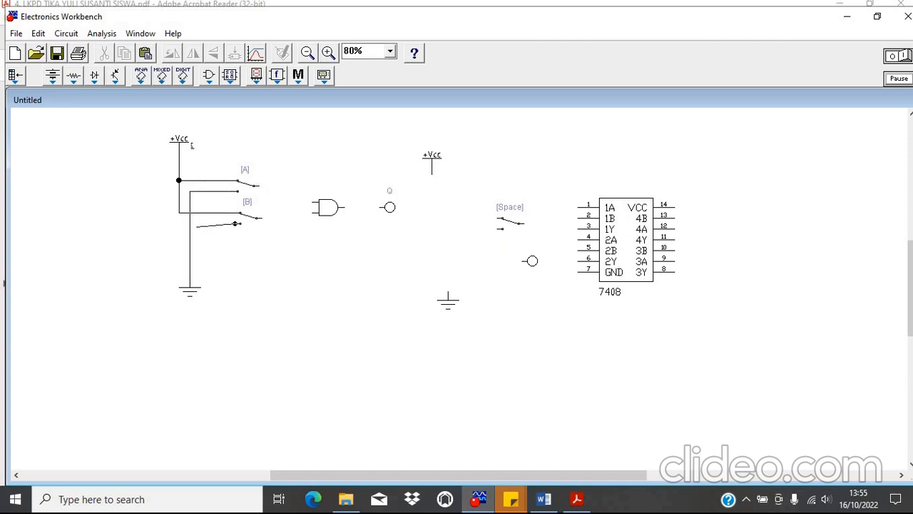
left_click_drag(191, 227, 190, 226)
Wire the outputs of switches A and B to the AND gate's inputs and the gate's output to probe Q
key("a")
key("a")
left_click_drag(312, 202, 258, 186)
left_click_drag(312, 212, 257, 218)
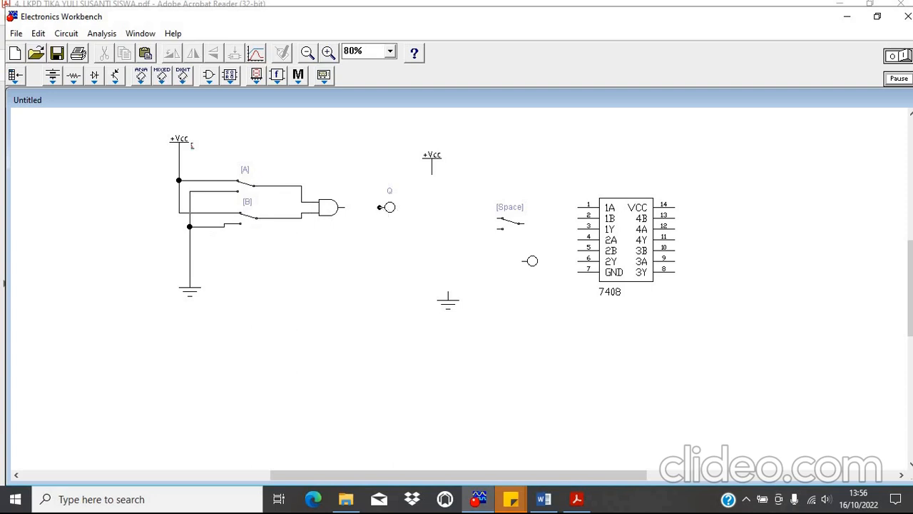
left_click_drag(350, 207, 344, 207)
Wire the 7408's GND pin 7 to the nearby ground and its VCC pin 14 to +Vcc, routing the supply wire above the chip
left_click_drag(578, 272, 448, 292)
left_click_drag(675, 207, 431, 174)
left_click_drag(501, 195, 502, 179)
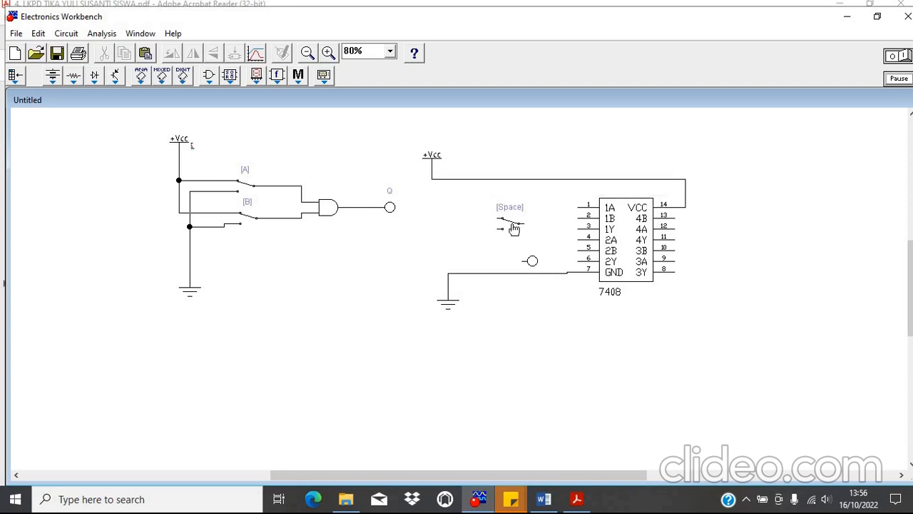
Duplicate the switch beside the 7408 and stack the two switches vertically above the unconnected red probe
right_click(513, 228)
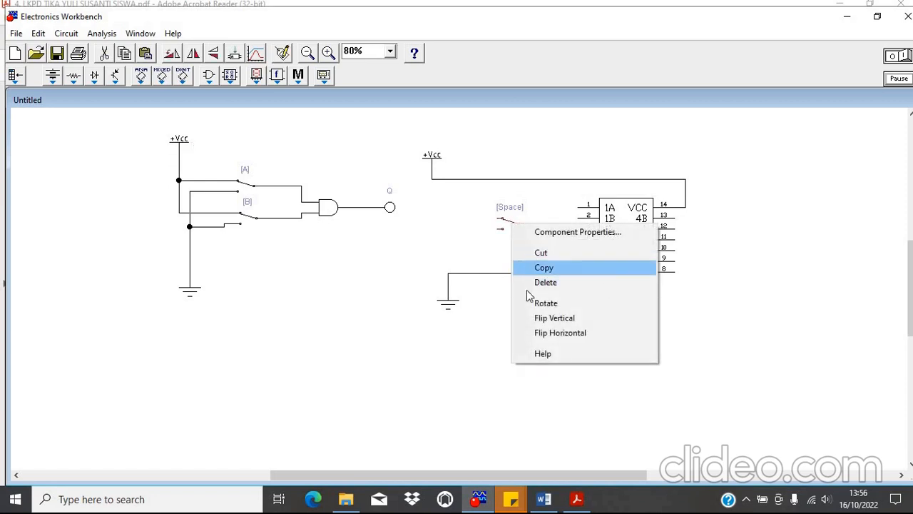
left_click(532, 267)
key("ctrl+v")
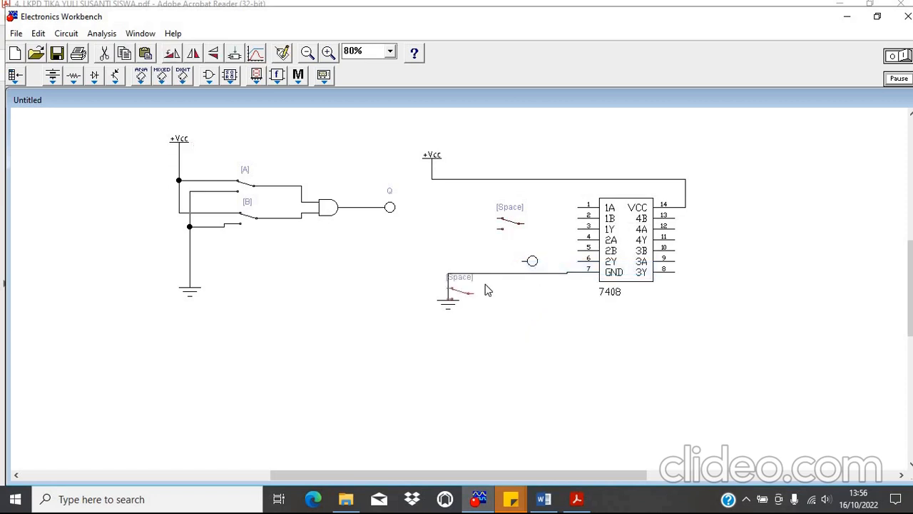
left_click_drag(471, 302, 521, 243)
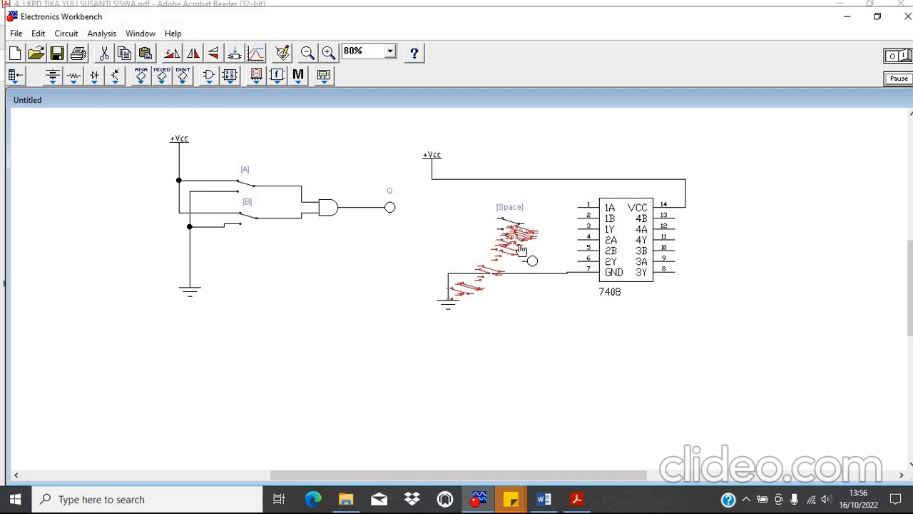
mouse_move(470, 194)
left_mouse_down()
mouse_move(536, 300)
mouse_move(536, 284)
left_mouse_up()
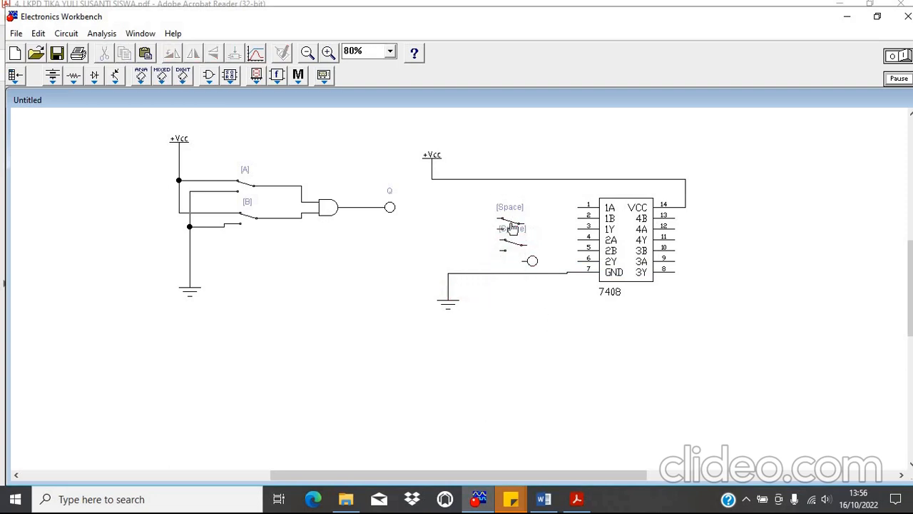
left_click_drag(512, 214, 509, 193)
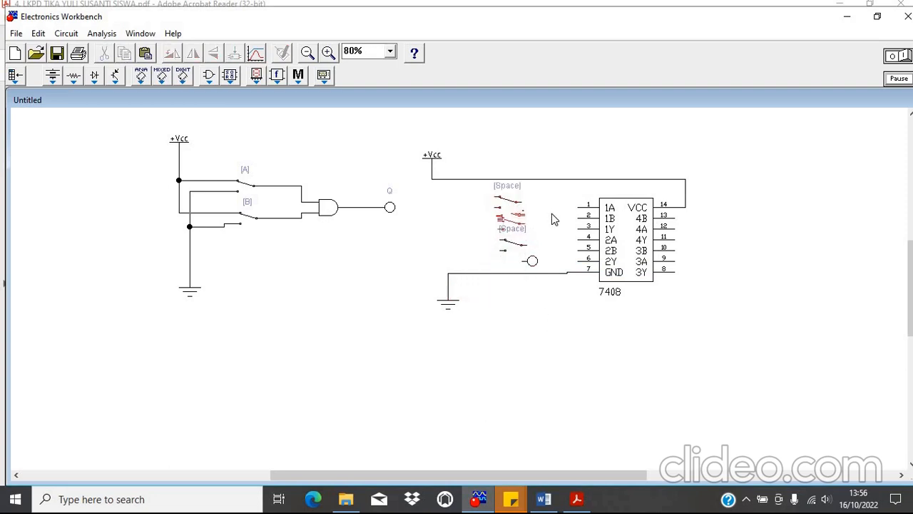
left_click_drag(518, 244, 516, 227)
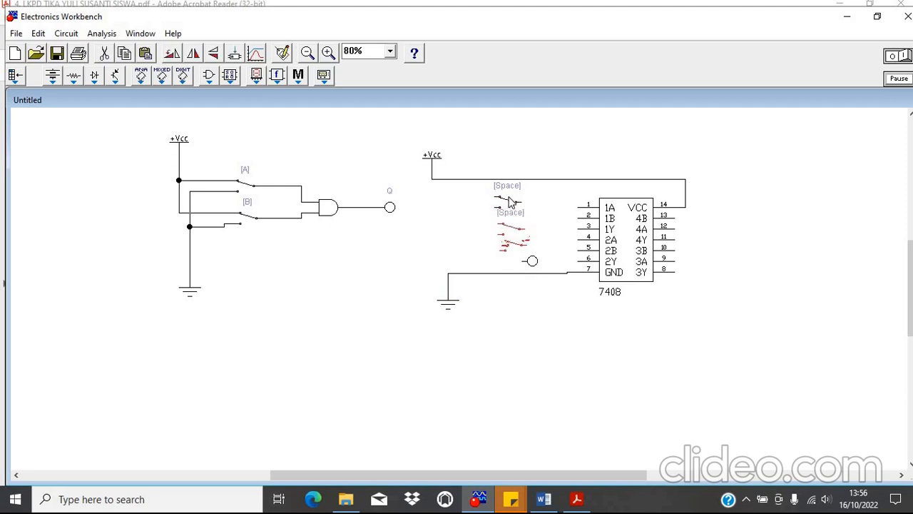
Assign key A to the upper switch and key B to the lower switch beside the 7408
double_click(511, 203)
type("A")
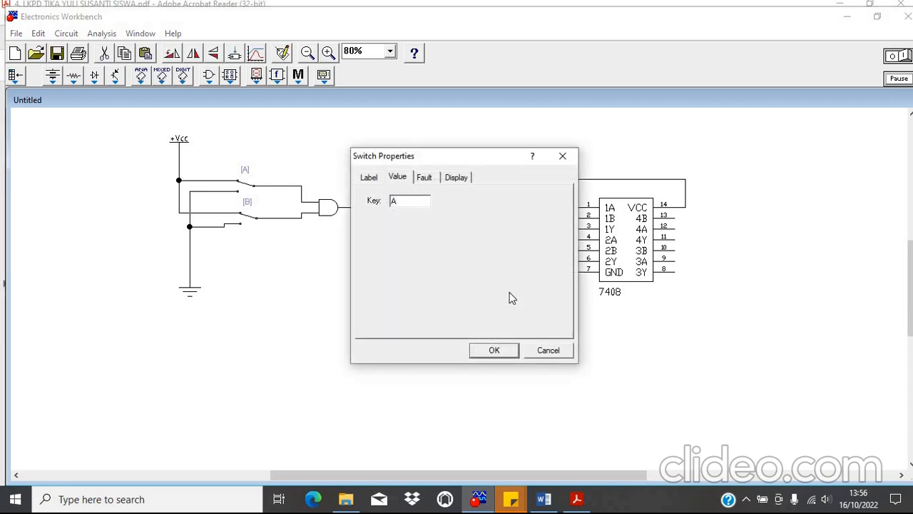
key("Return")
double_click(523, 237)
type("B")
left_click(497, 352)
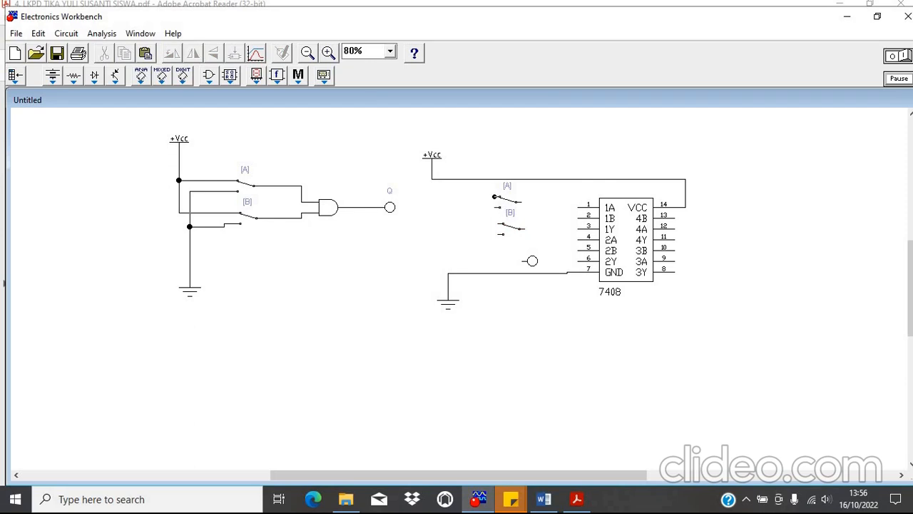
Wire switches A and B beside the 7408 to +Vcc and ground, and their outputs to pins 1A and 1B
left_click_drag(447, 180, 448, 179)
left_click_drag(469, 213, 448, 272)
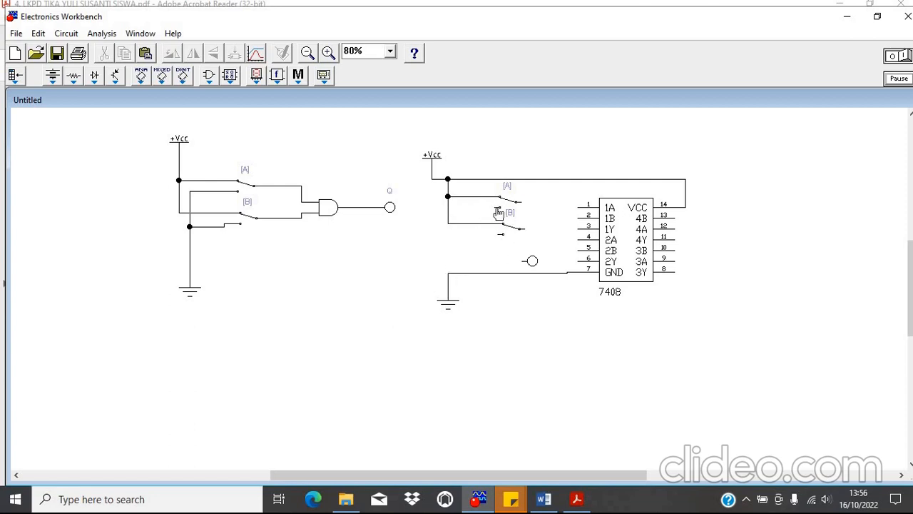
left_click_drag(496, 207, 449, 272)
left_click_drag(499, 234, 451, 242)
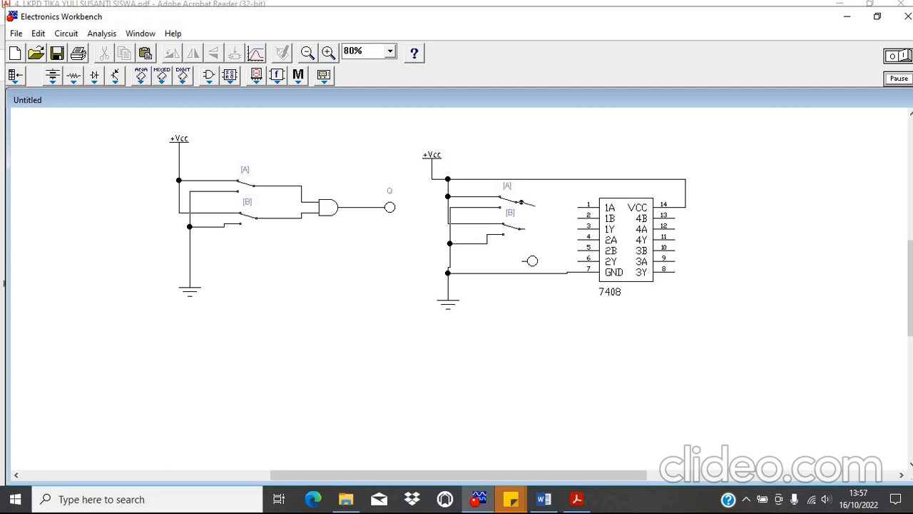
left_click_drag(573, 205, 573, 206)
left_click_drag(573, 218, 573, 216)
Rotate the red probe near the 7408 so its terminal faces the chip and wire it to output pin 1Y
right_click(531, 262)
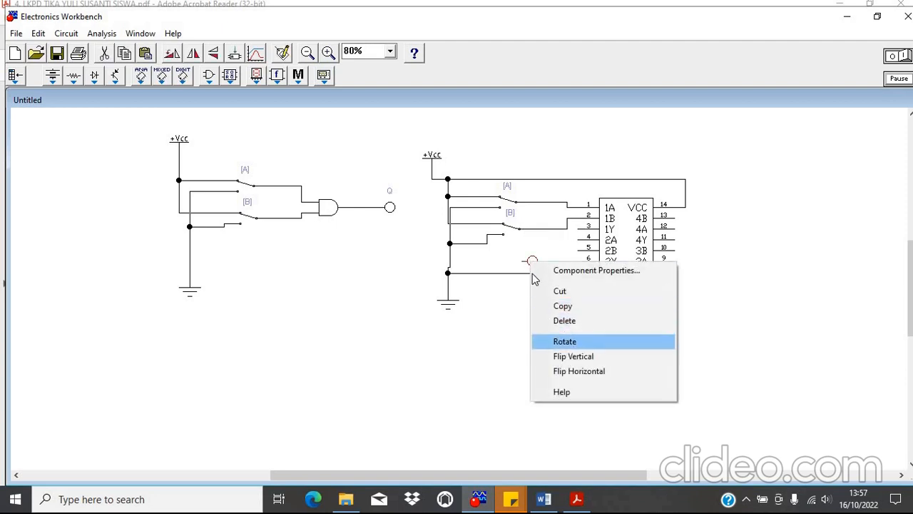
left_click(559, 341)
right_click(532, 263)
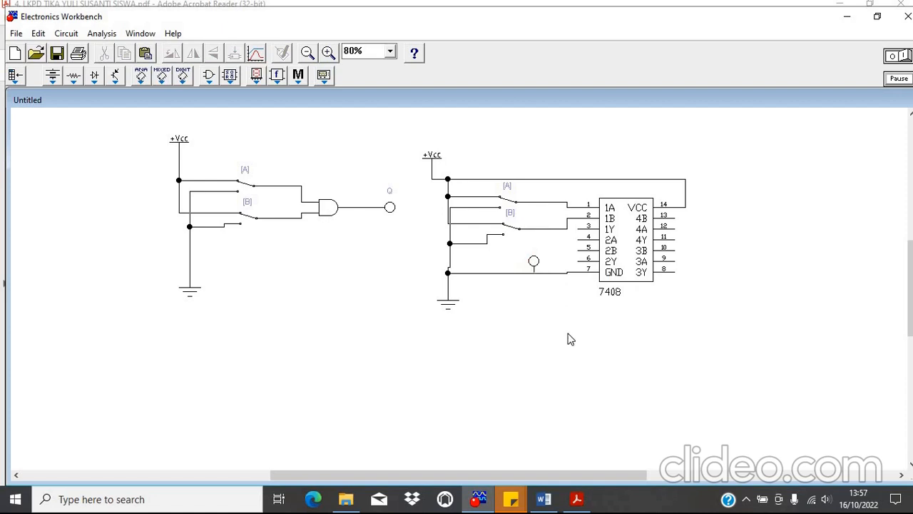
left_click(571, 343)
left_click_drag(539, 262, 544, 261)
left_click_drag(573, 232, 552, 222)
Run the simulation with switches A and B set to ground, and record 0 for Q in the 0-0 row of the Word AND table
left_click(544, 499)
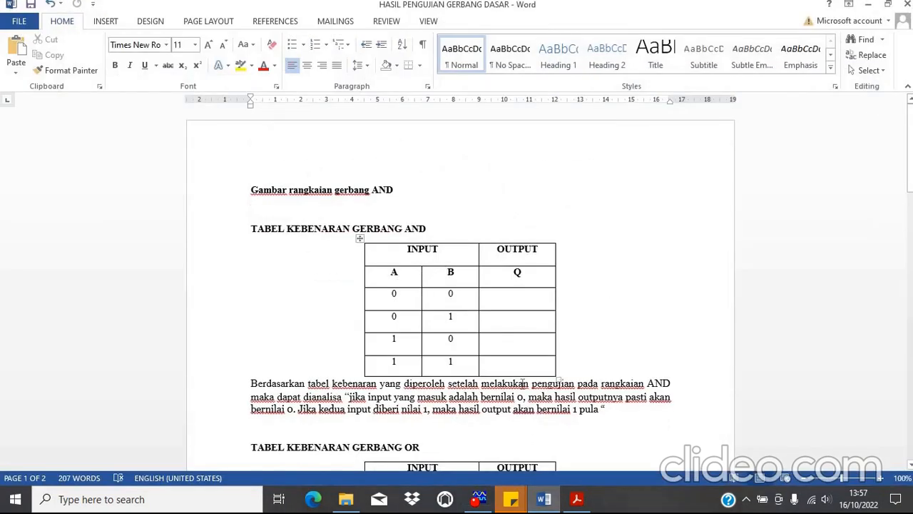
left_click(511, 498)
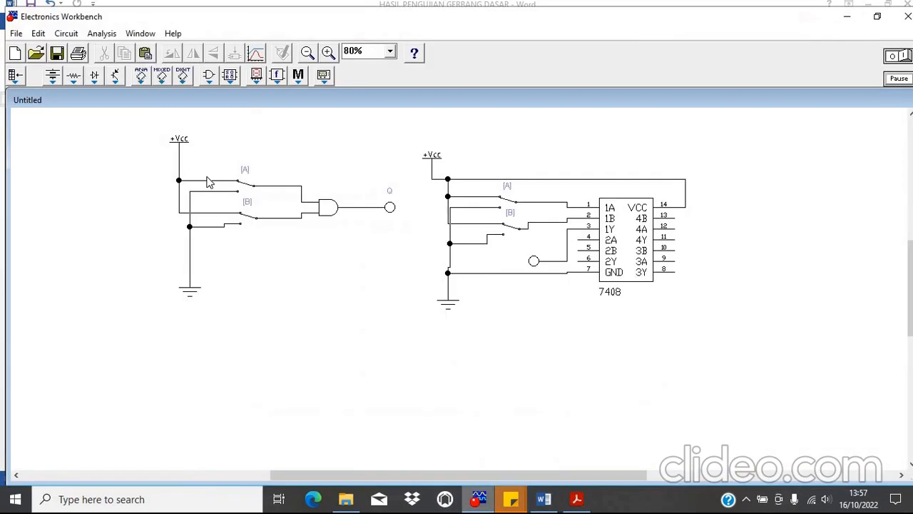
left_click(245, 191)
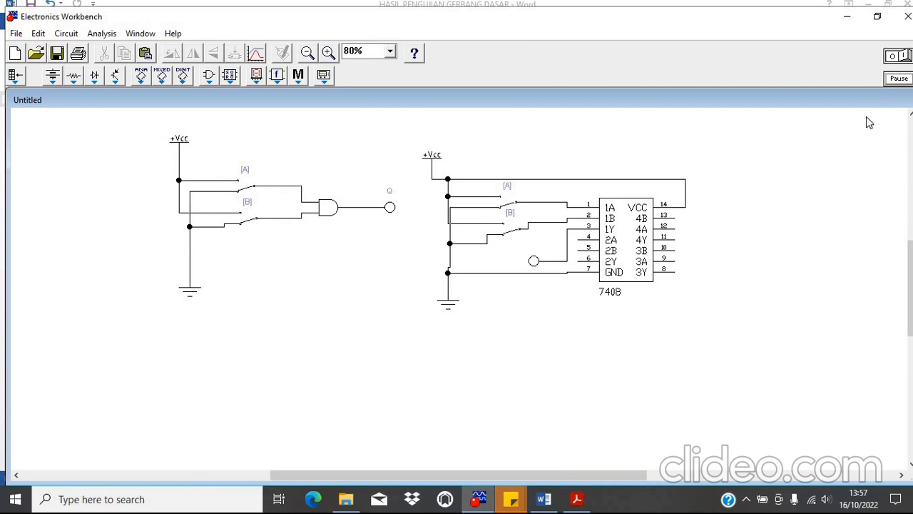
left_click(904, 57)
left_click(550, 499)
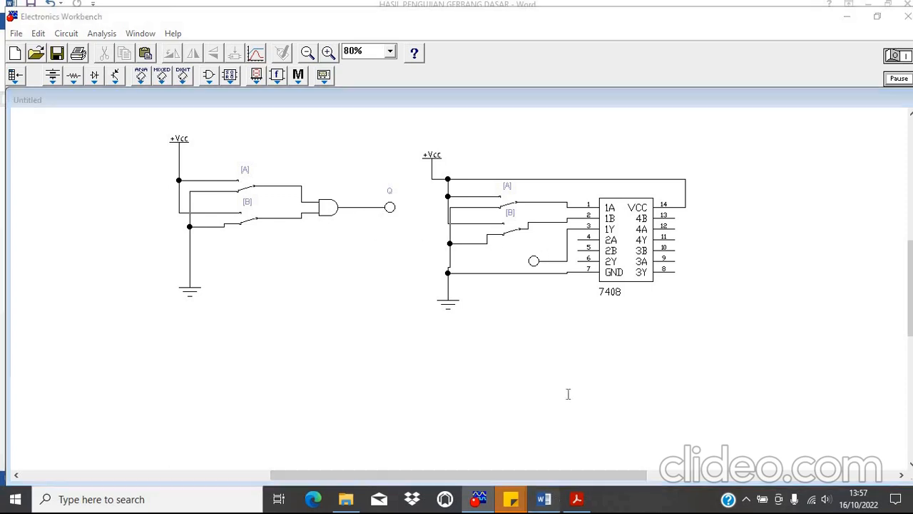
left_click(542, 297)
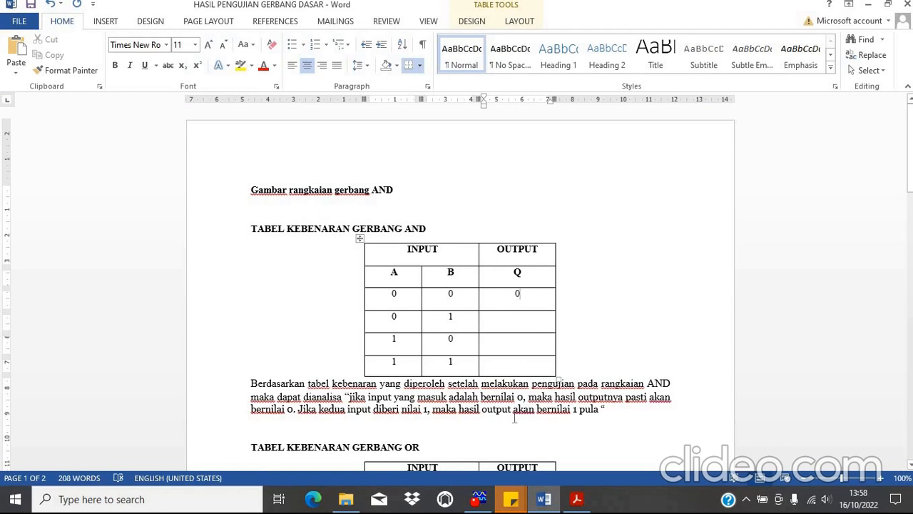
Set switch B to +Vcc with A grounded, and record 0 for Q in the 0-1 row of the Word AND table
left_click(478, 500)
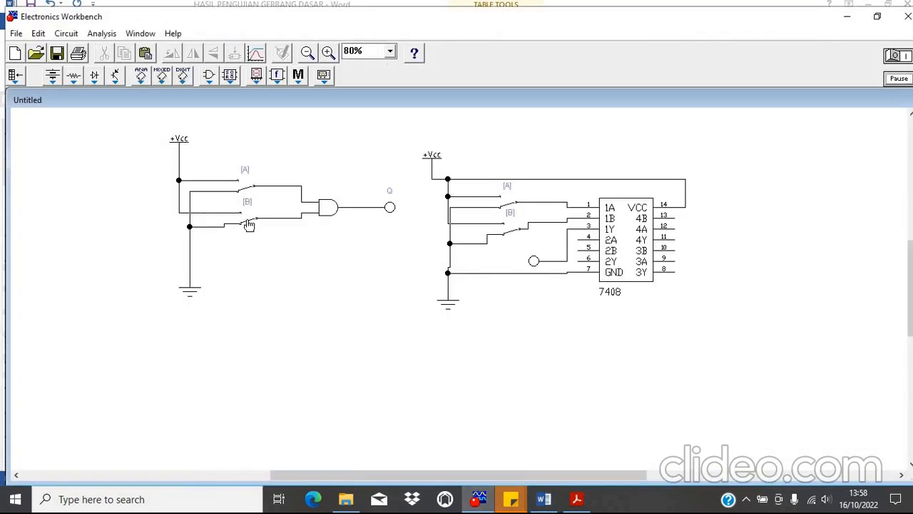
key("b")
left_click(545, 499)
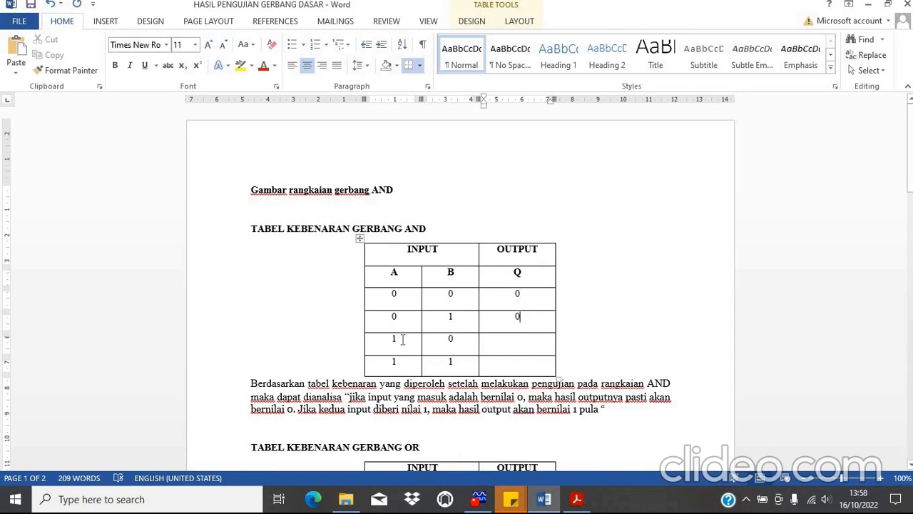
Set switch A to +Vcc and switch B to ground, and record 0 for Q in the 1-0 row of the Word AND table
left_click(478, 499)
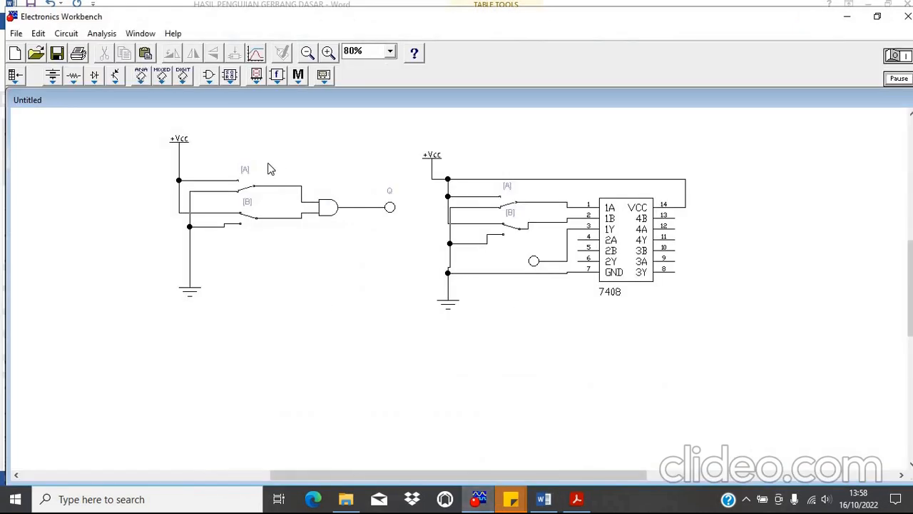
key("a")
key("b")
left_click(544, 499)
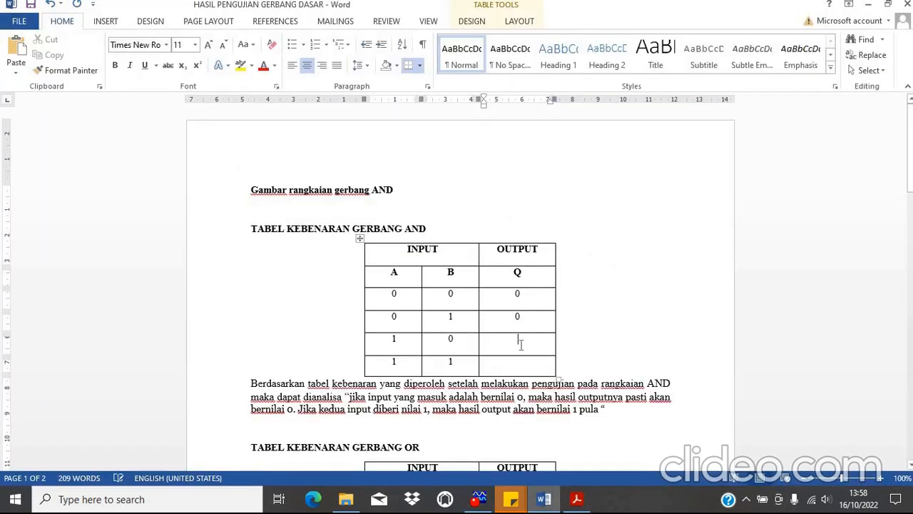
left_click(478, 499)
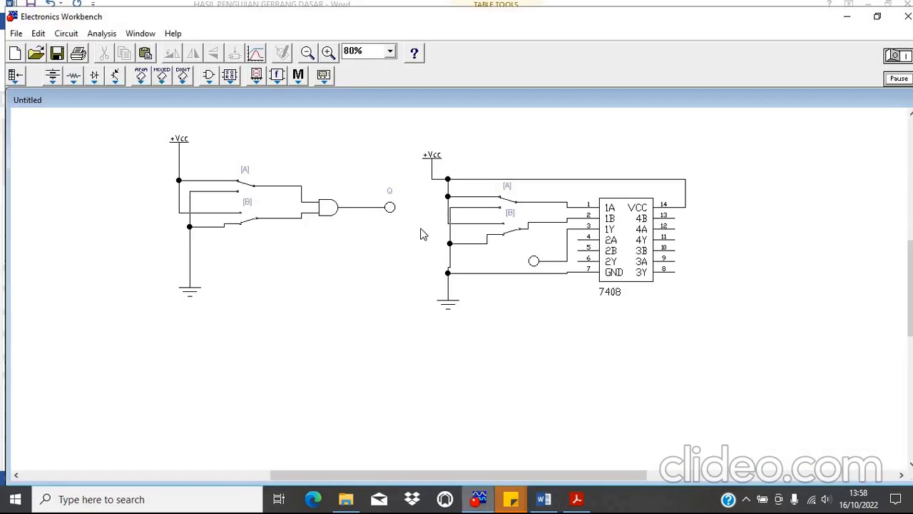
left_click(544, 499)
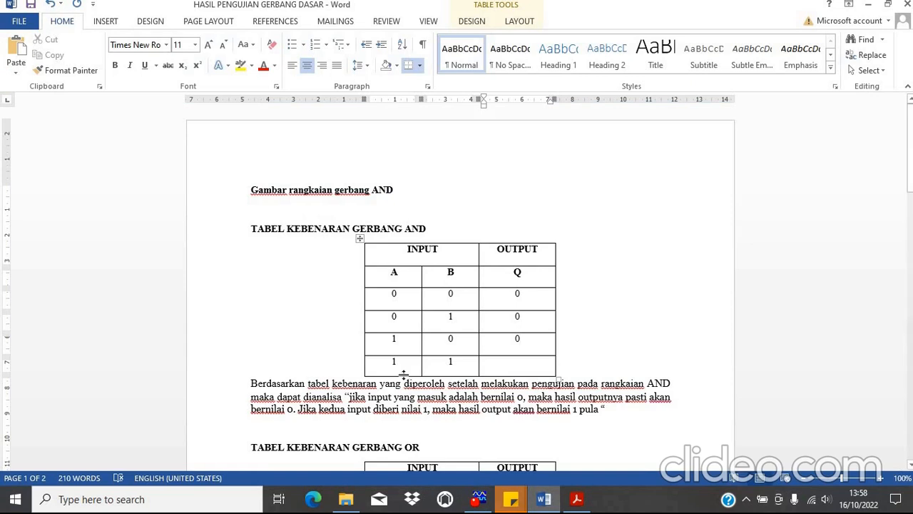
Set switch B to +Vcc with A also at +Vcc, and record 1 for Q in the 1-1 row of the Word AND table
left_click(479, 500)
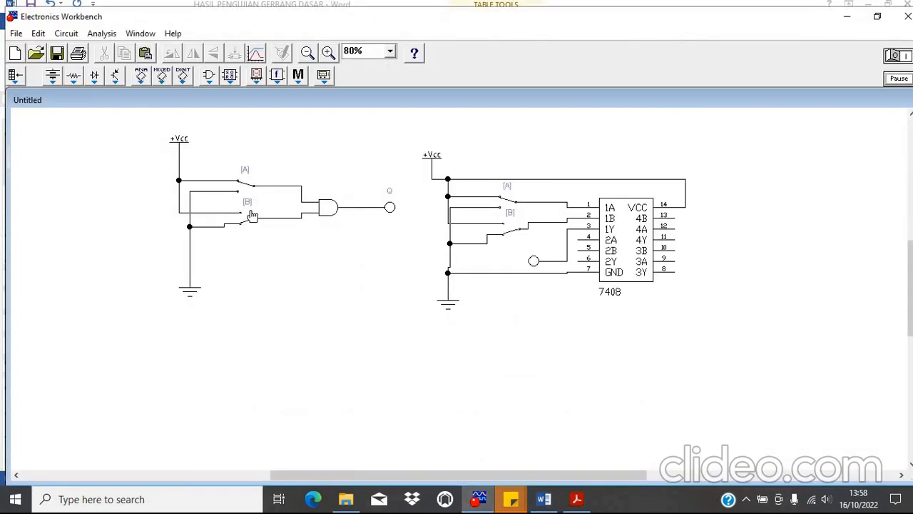
key("b")
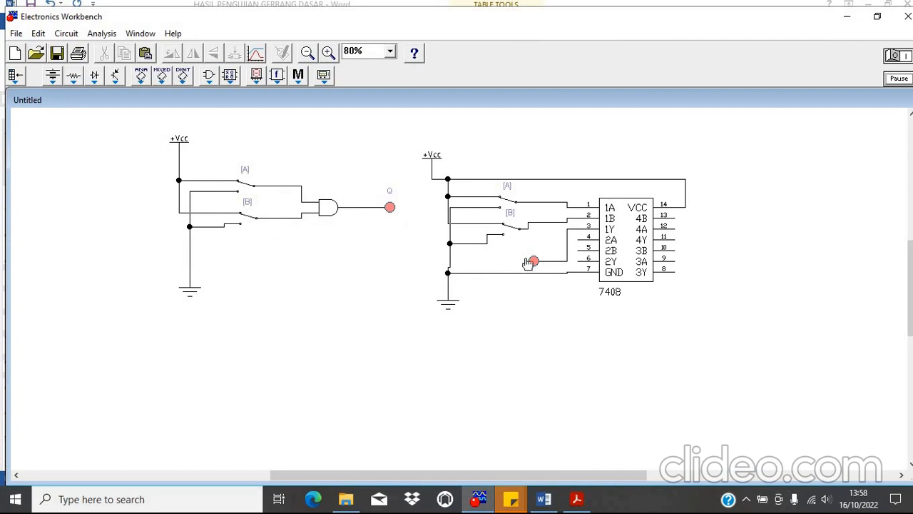
left_click(553, 503)
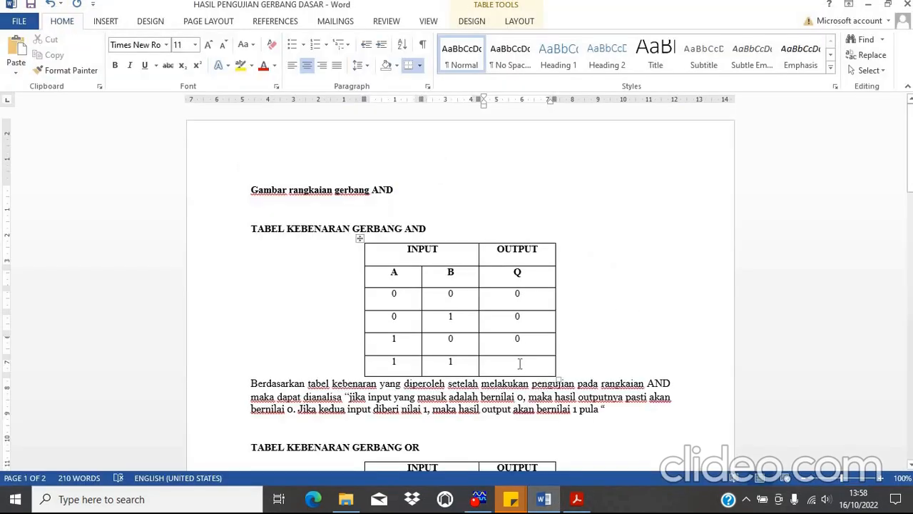
type("1")
left_click(602, 352)
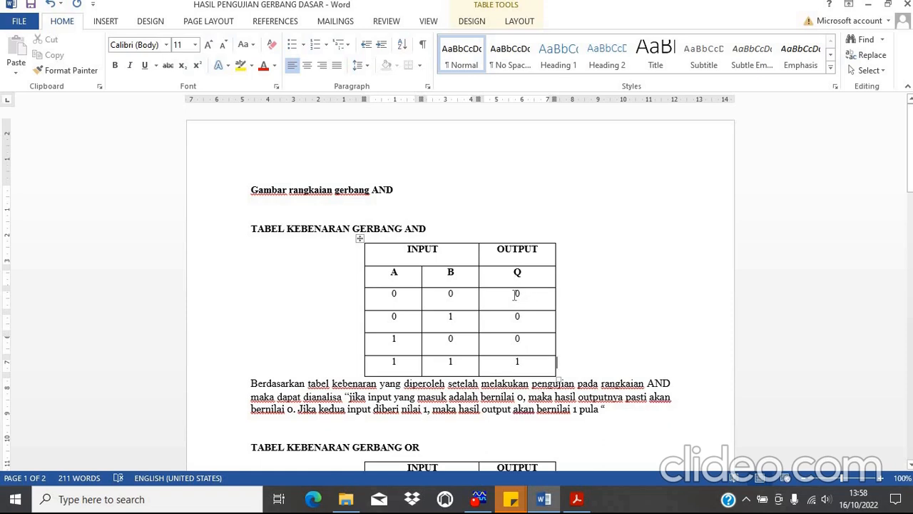
Save the Electronics Workbench circuit as AND.EWB in the root of the d: DATA drive, and stop the simulation
left_click(478, 499)
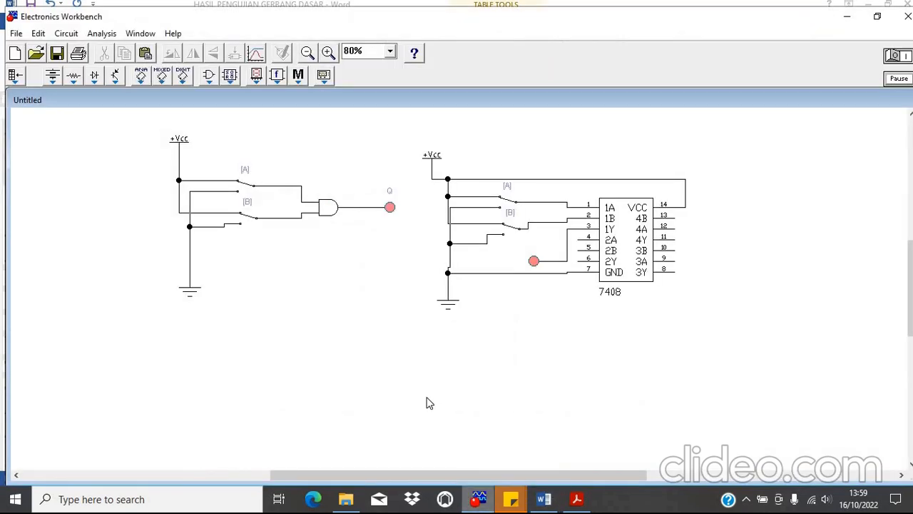
left_click(57, 53)
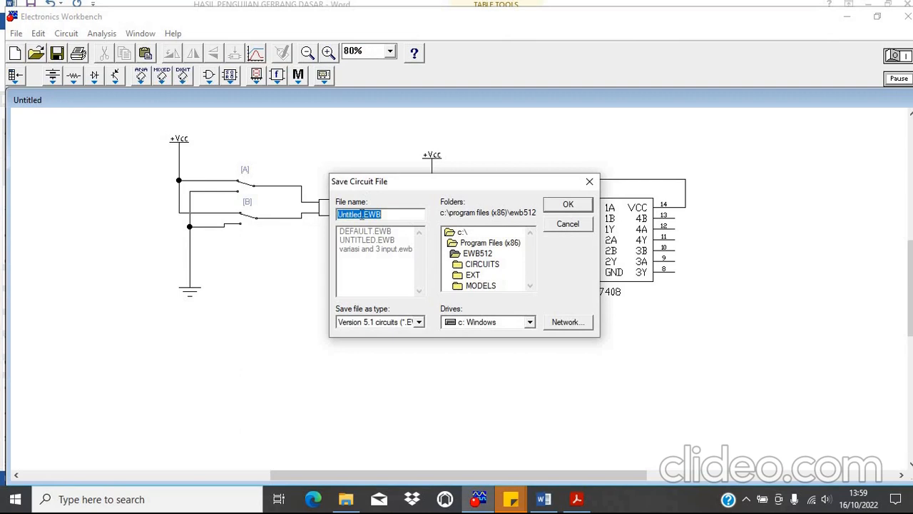
left_click(589, 181)
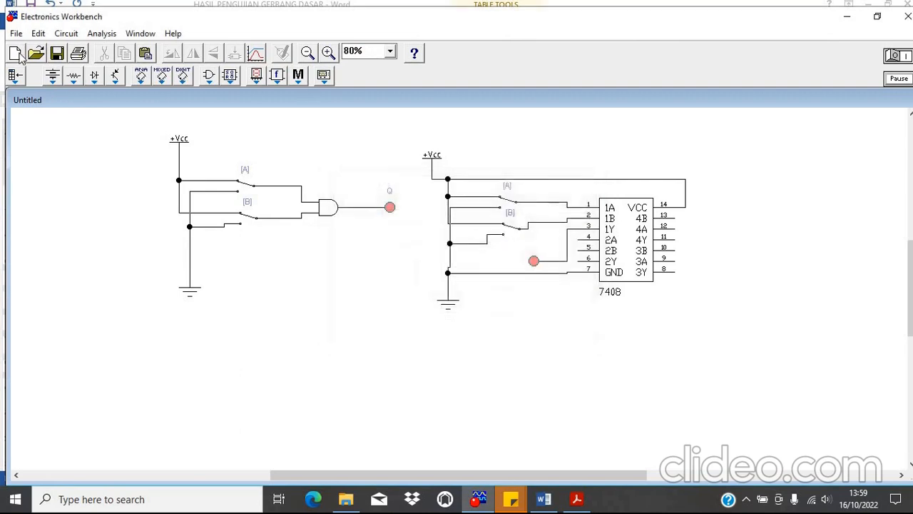
left_click(57, 54)
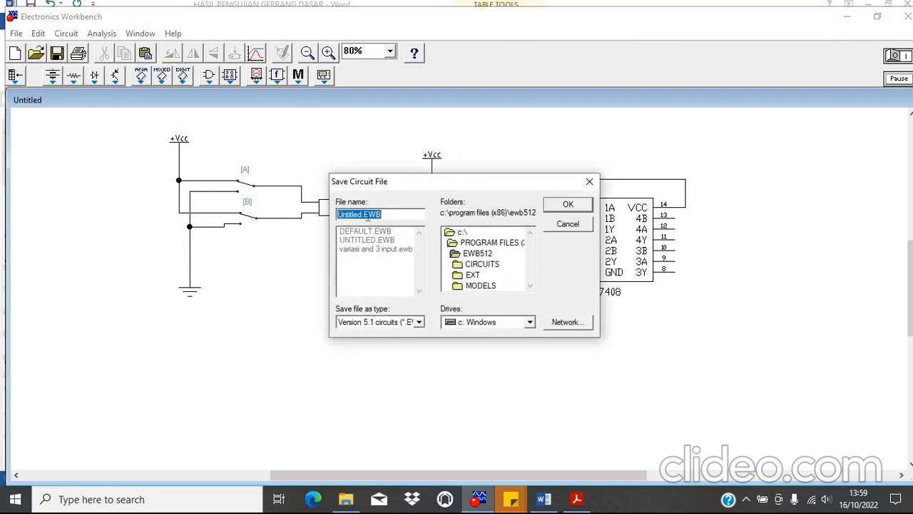
left_click_drag(363, 213, 299, 204)
type("AND")
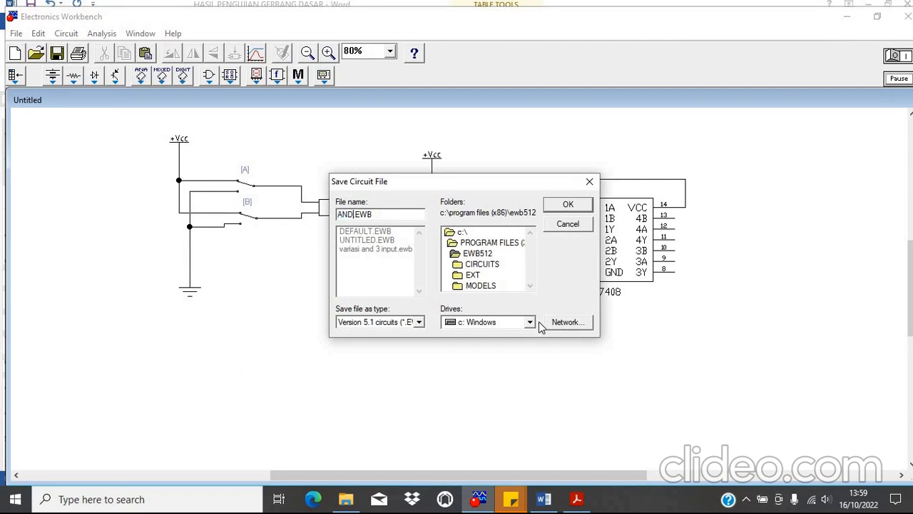
left_click(530, 322)
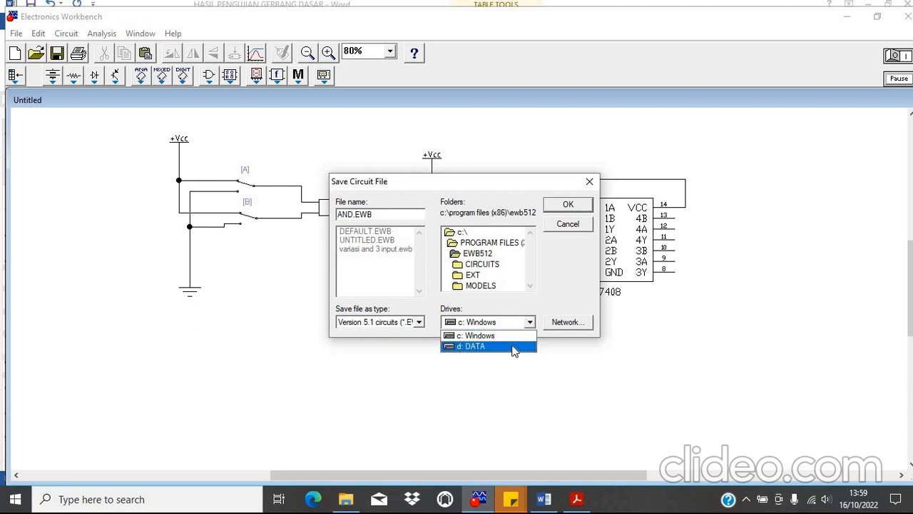
left_click(514, 347)
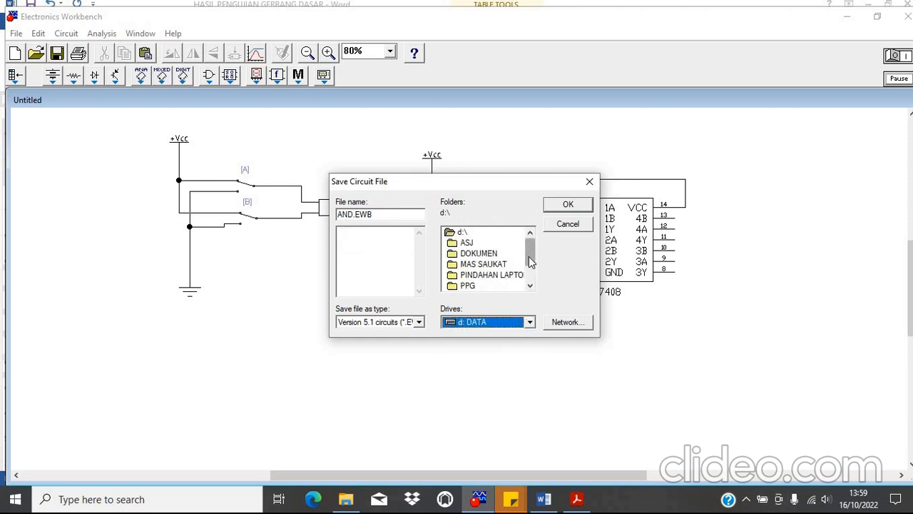
scroll(529, 264, "down", 2)
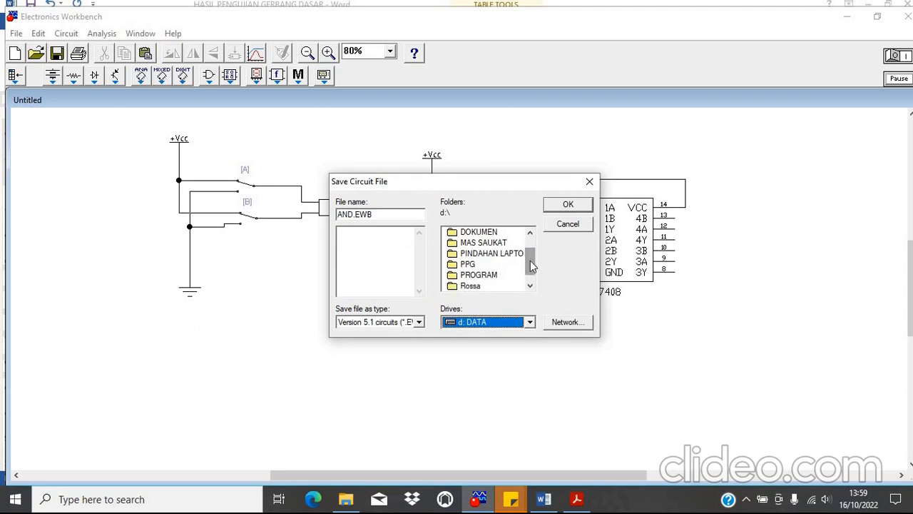
scroll(532, 242, "up", 2)
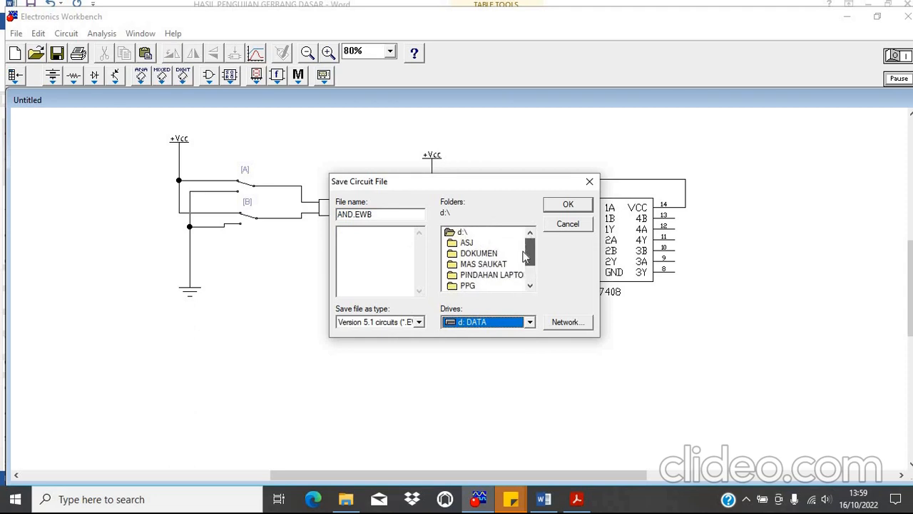
left_click(565, 207)
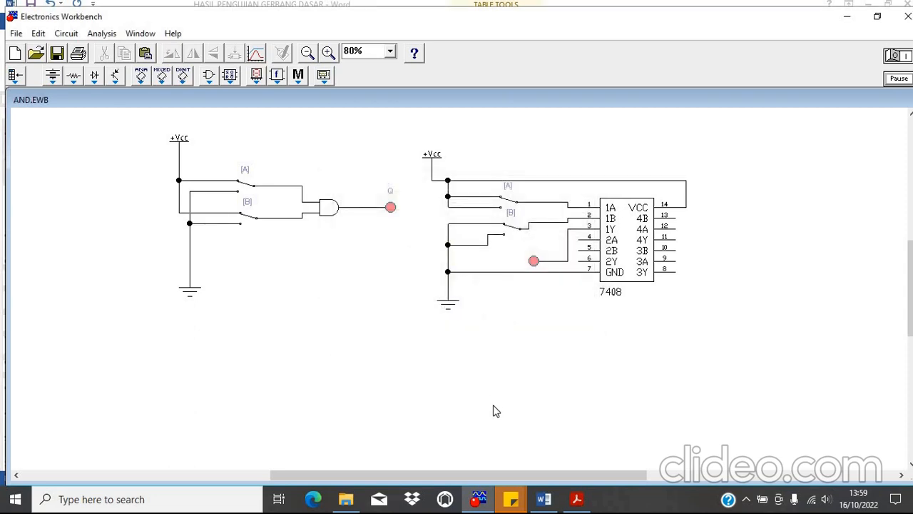
left_click(892, 56)
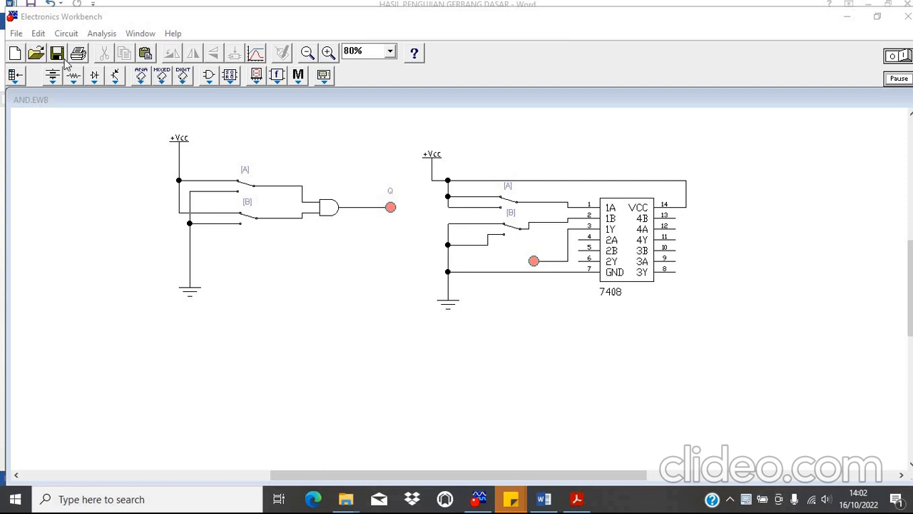
Create a new blank circuit and place a ground symbol with a +Vcc source above it
left_click(15, 53)
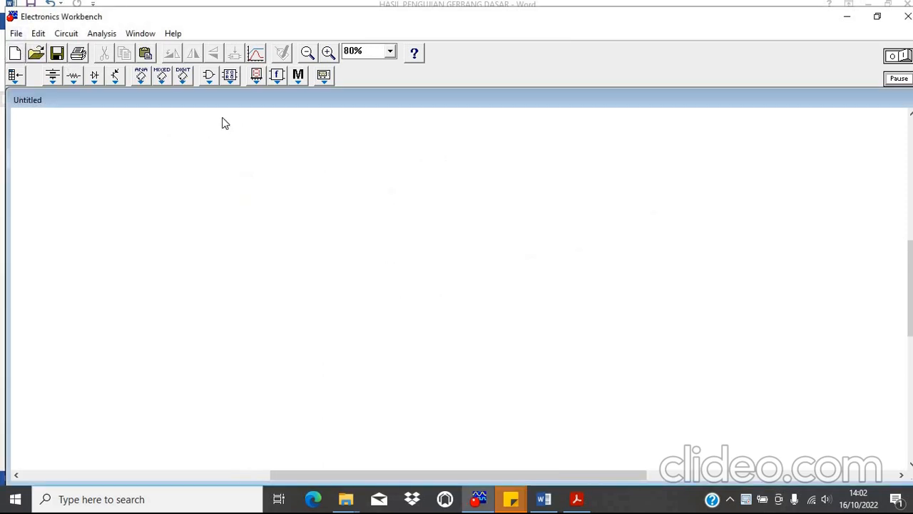
left_click(53, 83)
left_click_drag(59, 119, 219, 321)
left_click_drag(255, 118, 211, 189)
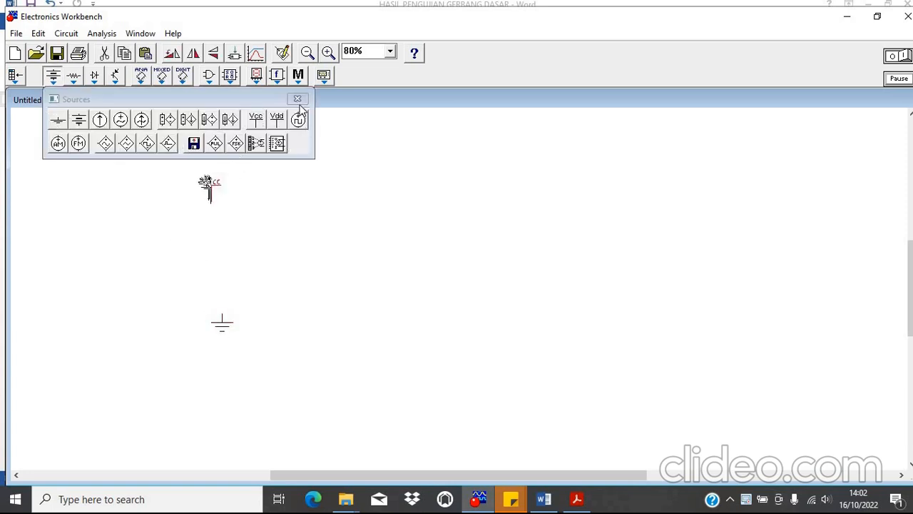
left_click(297, 99)
Place a switch between the +Vcc and ground levels and rotate it twice so its two contacts face the sources
left_click(73, 78)
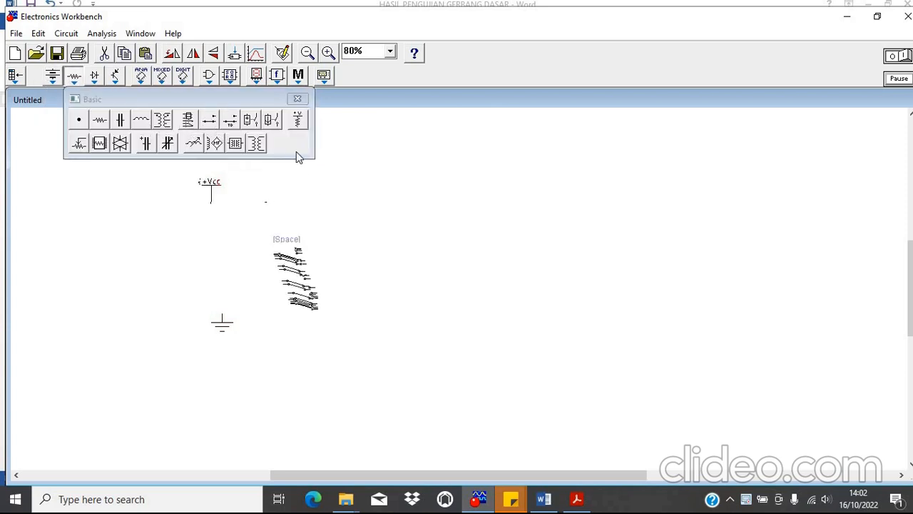
left_click(297, 98)
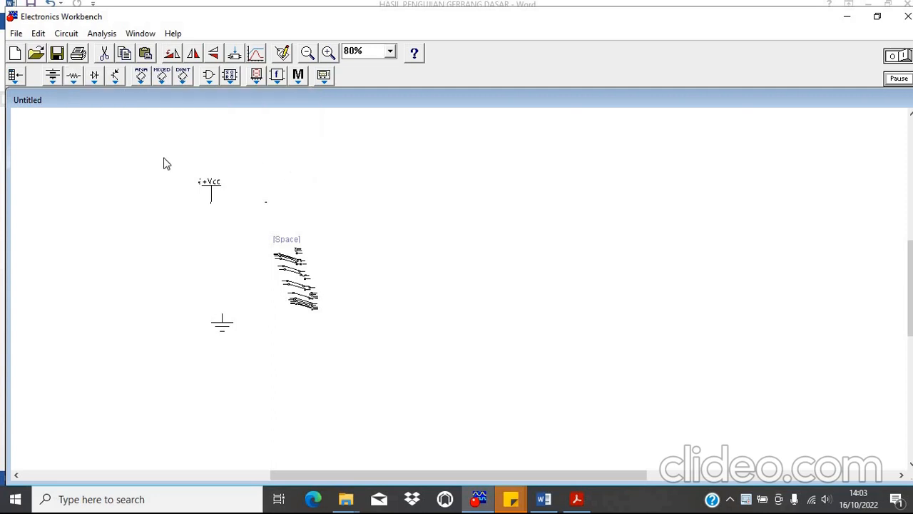
right_click(292, 255)
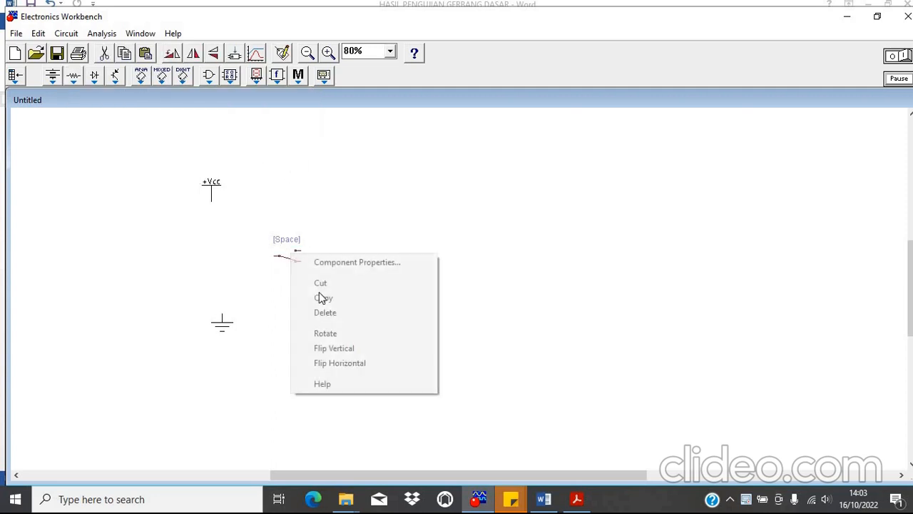
left_click(346, 335)
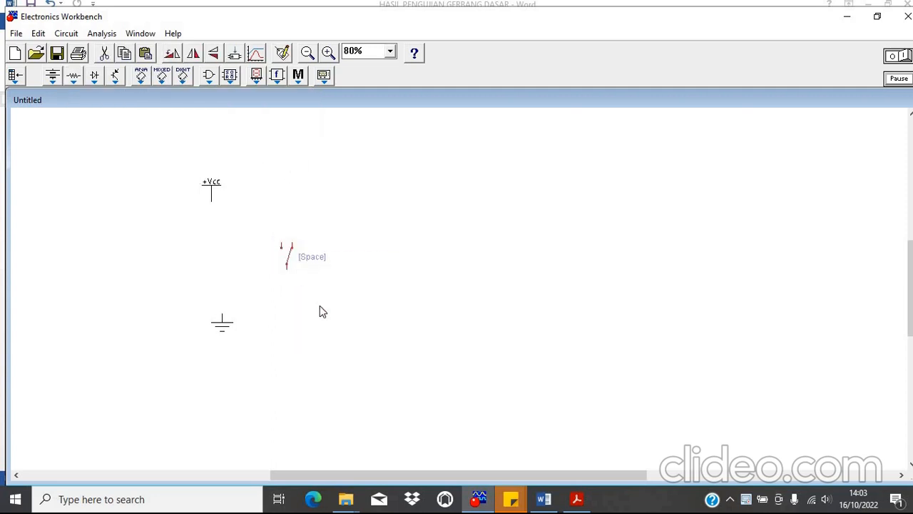
right_click(284, 255)
left_click(331, 335)
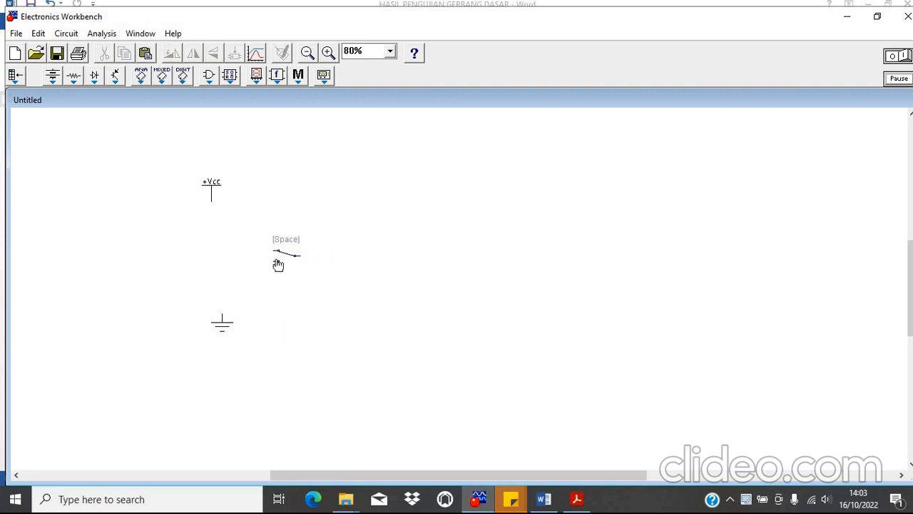
Copy the rotated switch and place the duplicate directly below the original
right_click(280, 255)
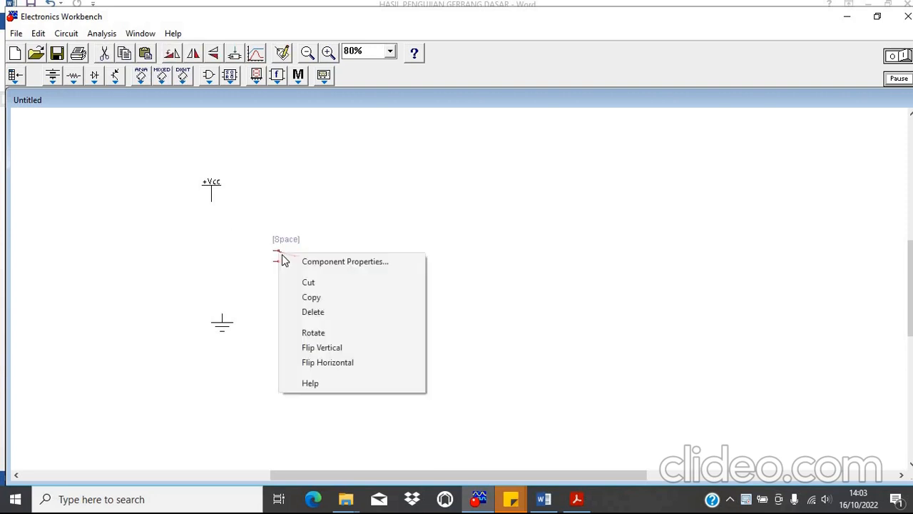
left_click(307, 297)
right_click(305, 293)
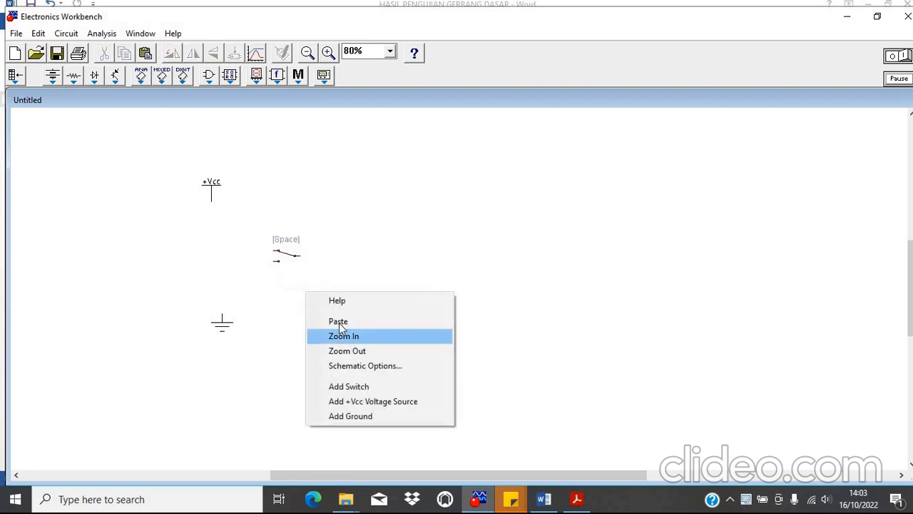
left_click(338, 322)
left_click_drag(294, 289, 284, 268)
left_click(339, 242)
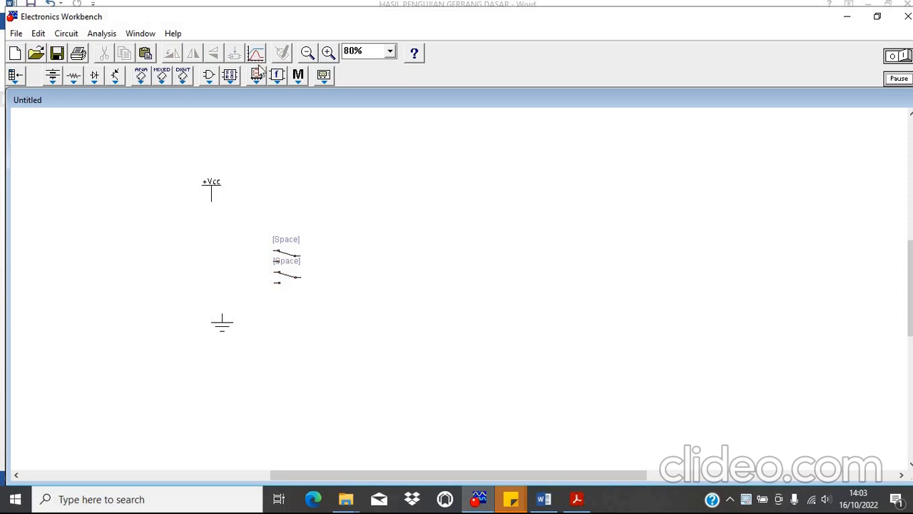
Place a two-input OR gate to the right of the switches and a probe beyond its output
left_click(212, 83)
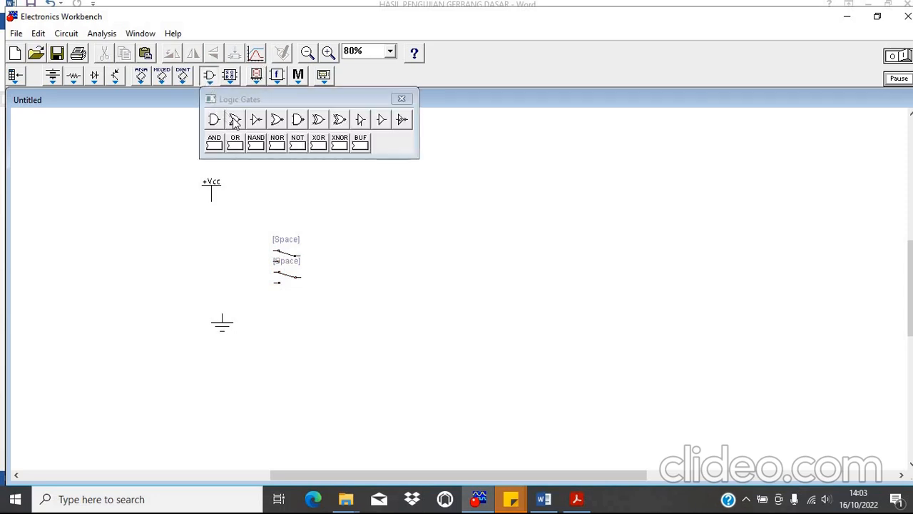
left_click_drag(235, 118, 364, 261)
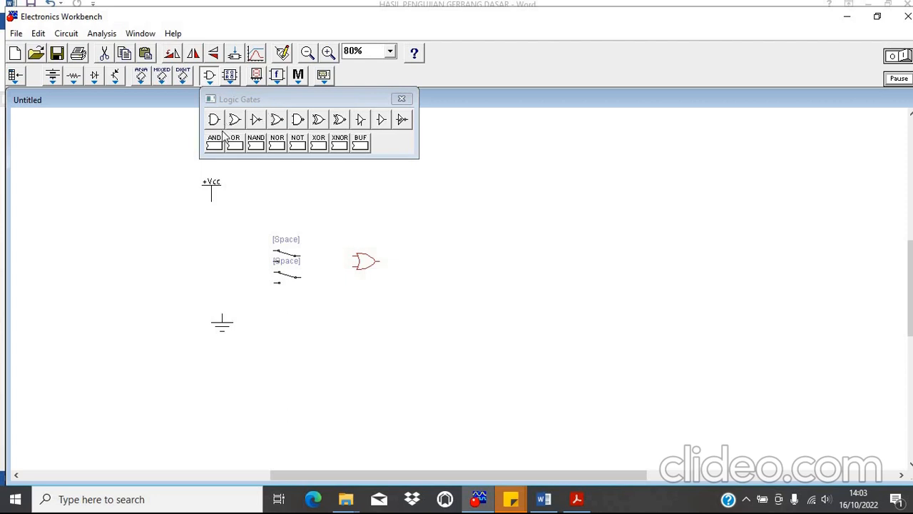
left_click(257, 77)
left_click_drag(330, 122, 416, 262)
left_click(434, 100)
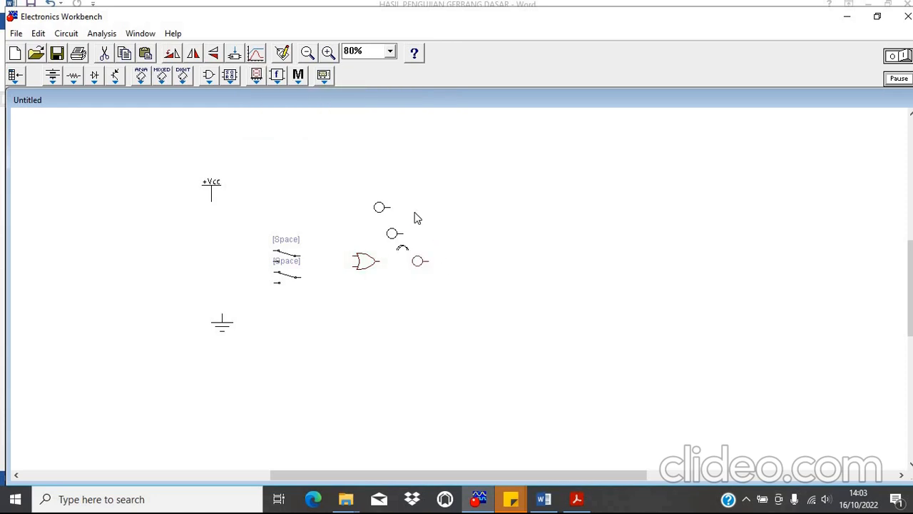
Rotate the probe twice so its terminal faces the OR gate's output
left_click_drag(404, 204, 442, 289)
right_click(419, 263)
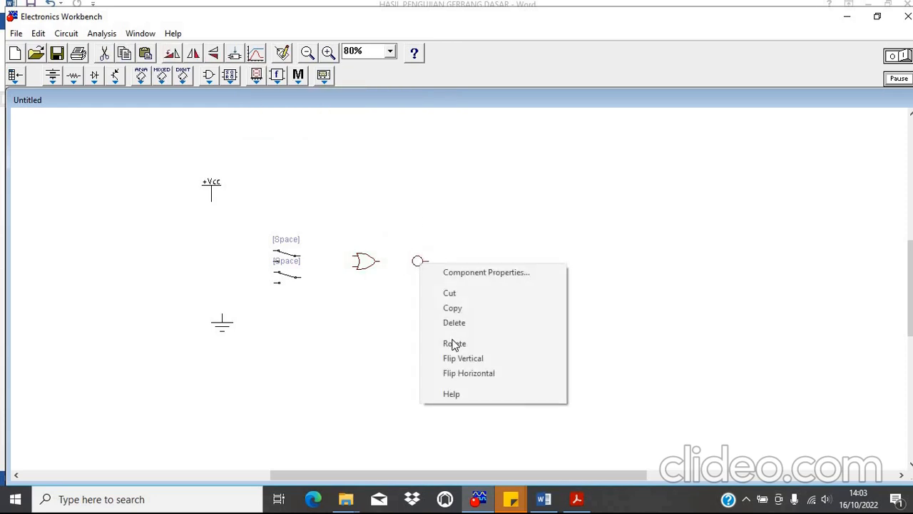
left_click(452, 341)
right_click(415, 258)
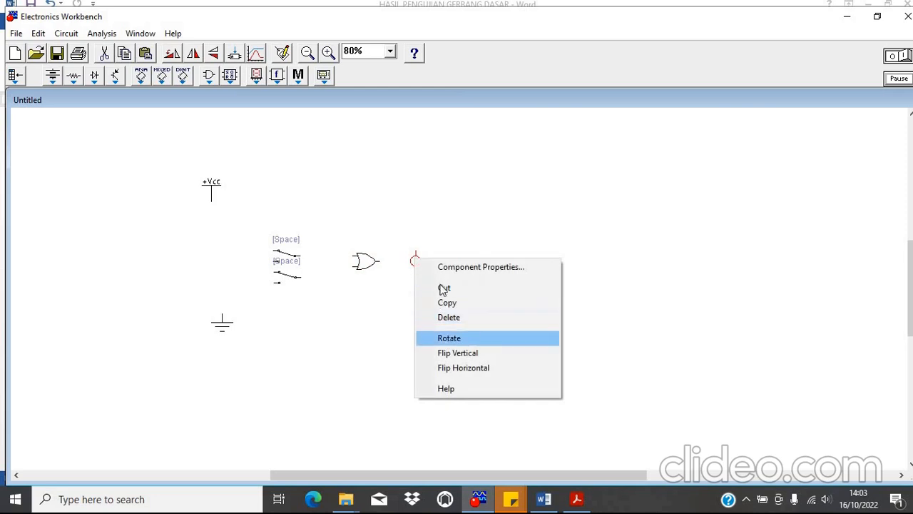
left_click(449, 340)
right_click(418, 262)
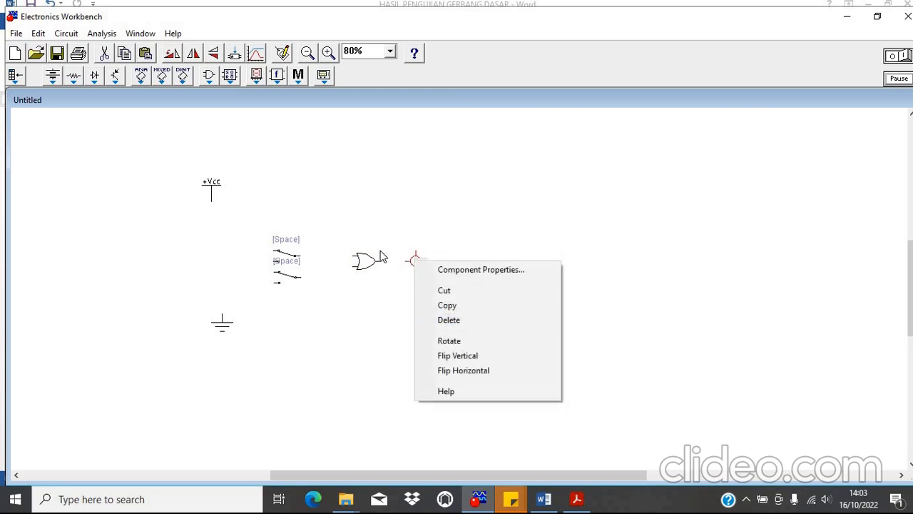
Finish rotating the probe toward the OR gate, and assign key A to the upper switch and key B to the lower one
left_click(449, 340)
double_click(287, 259)
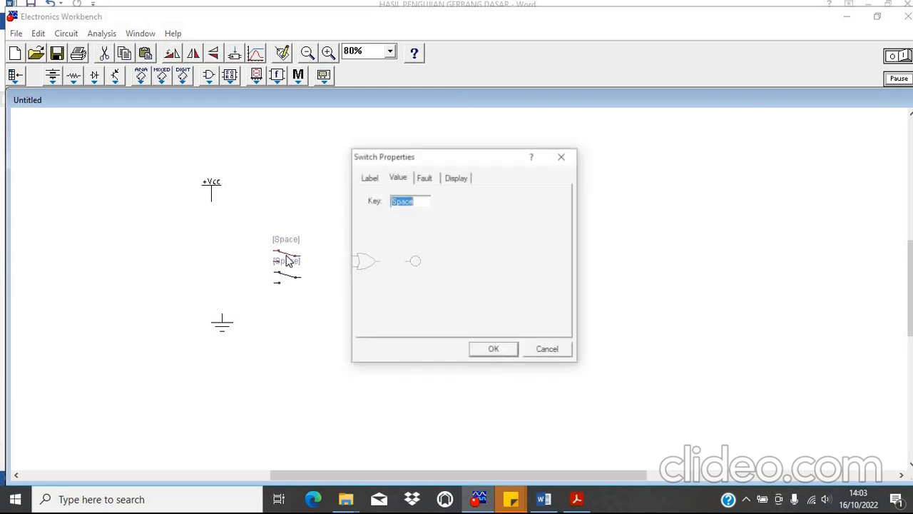
type("A")
key("Return")
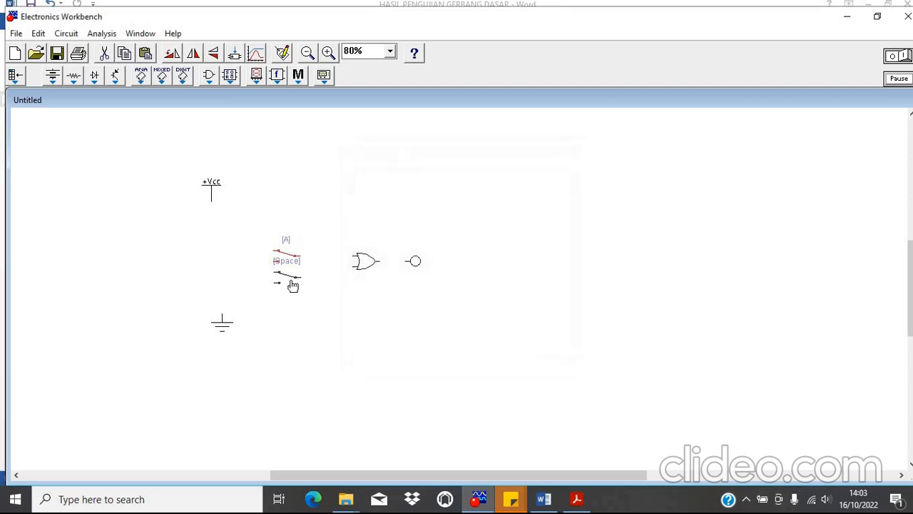
double_click(289, 284)
type("B")
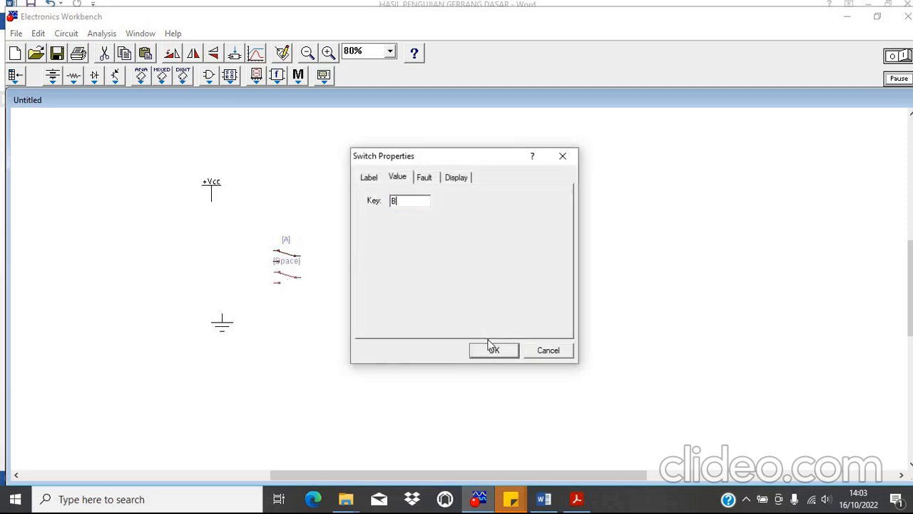
key("Return")
Label the probe beyond the OR gate Q
double_click(414, 264)
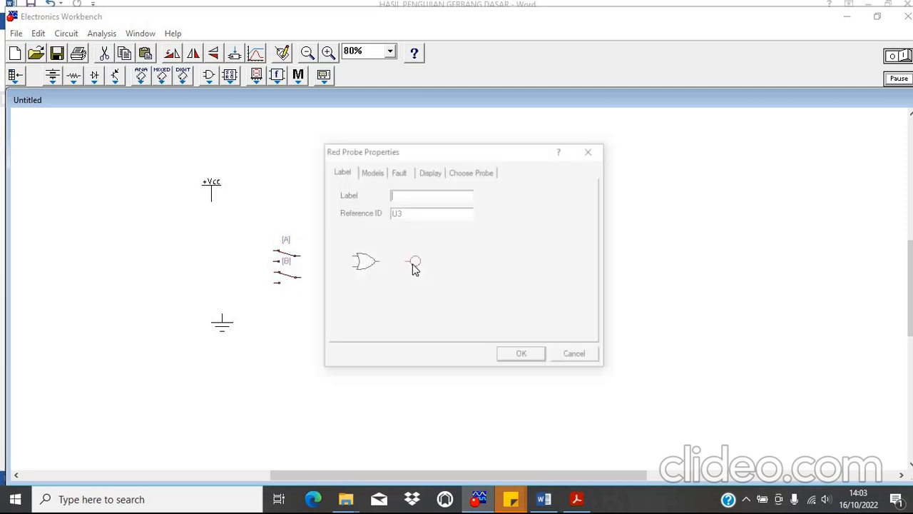
type("Q")
key("Return")
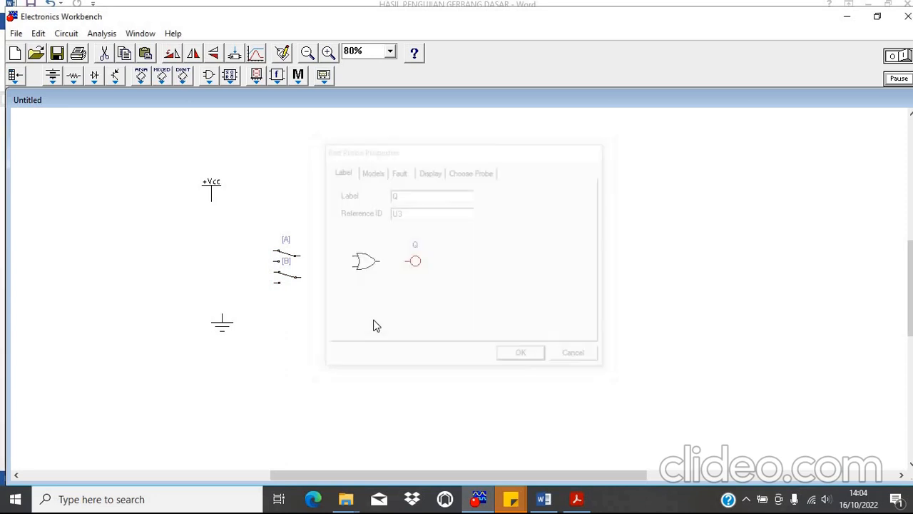
Wire both switches to +Vcc and ground, their outputs to the OR gate's inputs, and the gate's output to probe Q
left_click_drag(273, 250, 212, 200)
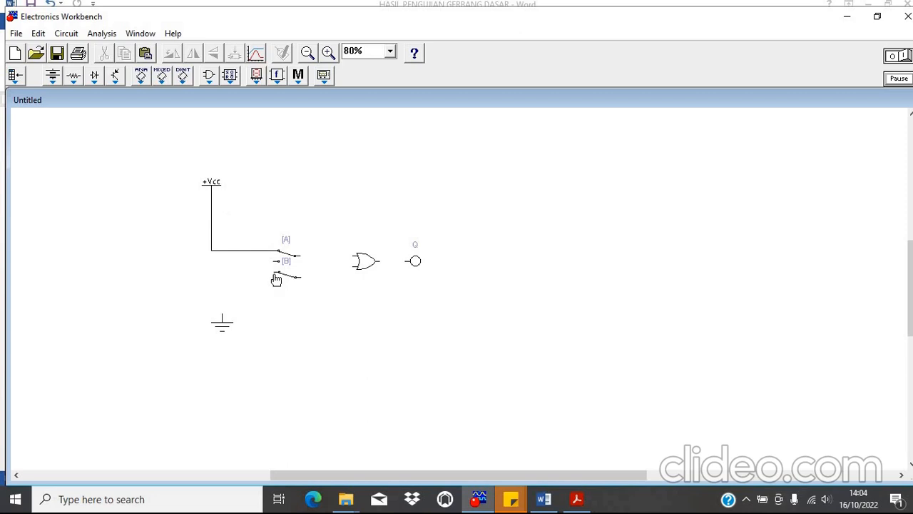
mouse_move(274, 272)
left_mouse_down()
mouse_move(264, 269)
mouse_move(275, 272)
mouse_move(264, 274)
mouse_move(261, 297)
mouse_move(274, 261)
mouse_move(278, 283)
left_mouse_up()
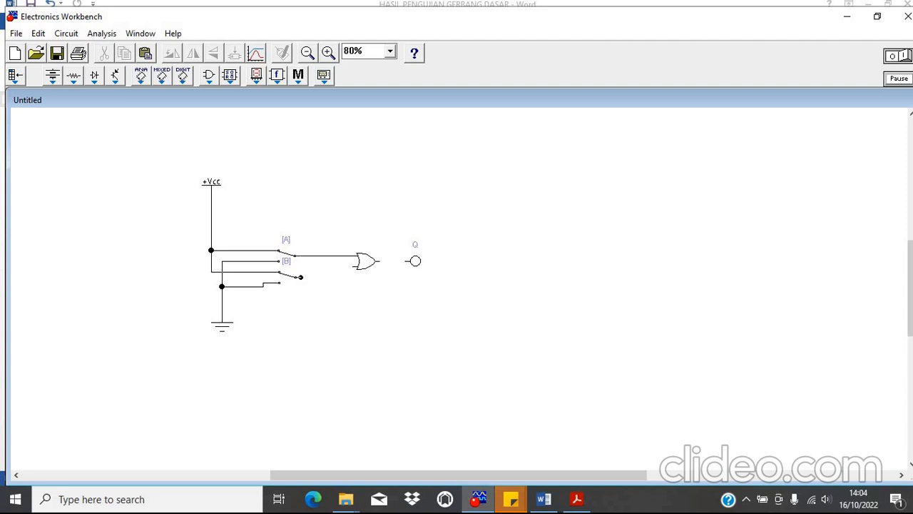
left_click_drag(346, 270, 406, 261)
Place a ground and a +Vcc source above it to the right of the OR circuit for a second circuit
left_click(52, 75)
left_click_drag(58, 119, 554, 319)
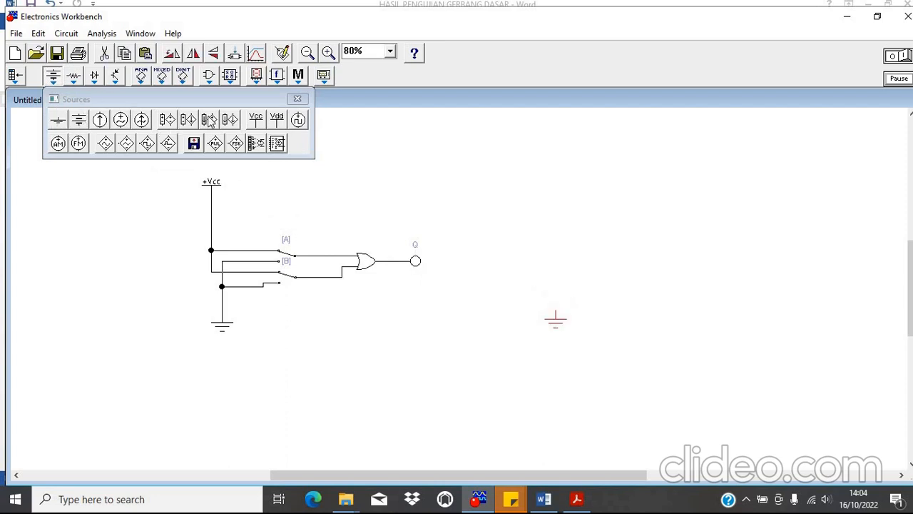
left_click_drag(354, 146, 545, 180)
left_click(298, 99)
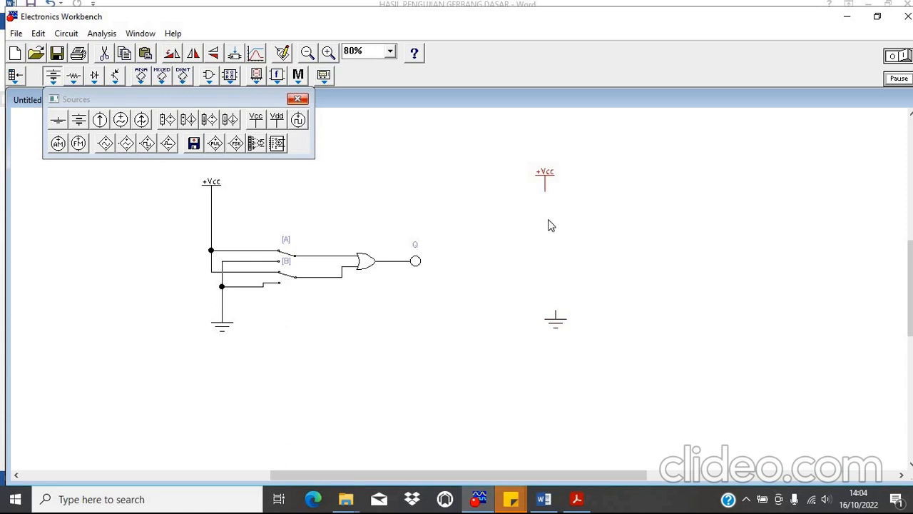
Place a switch to the right of the new +Vcc and ground and rotate it twice so its two contacts face the sources
left_click(80, 83)
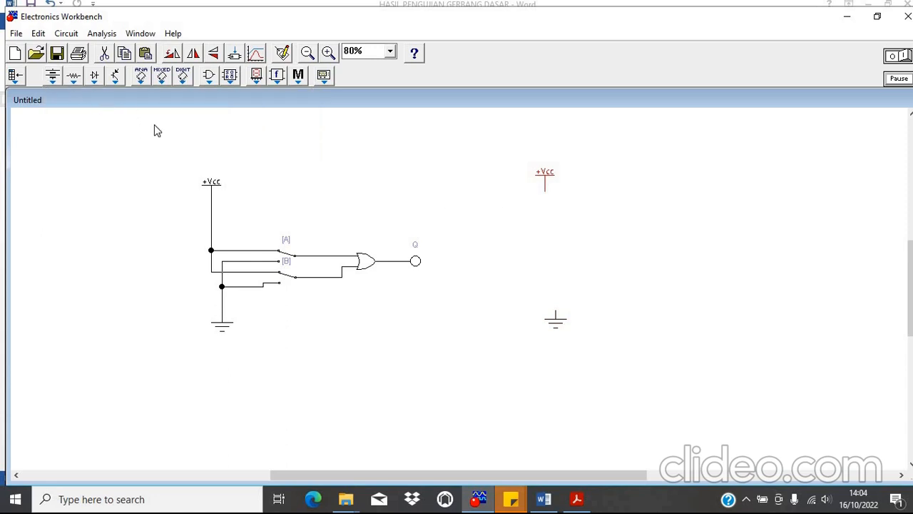
left_click_drag(209, 119, 621, 247)
left_click(298, 98)
right_click(625, 250)
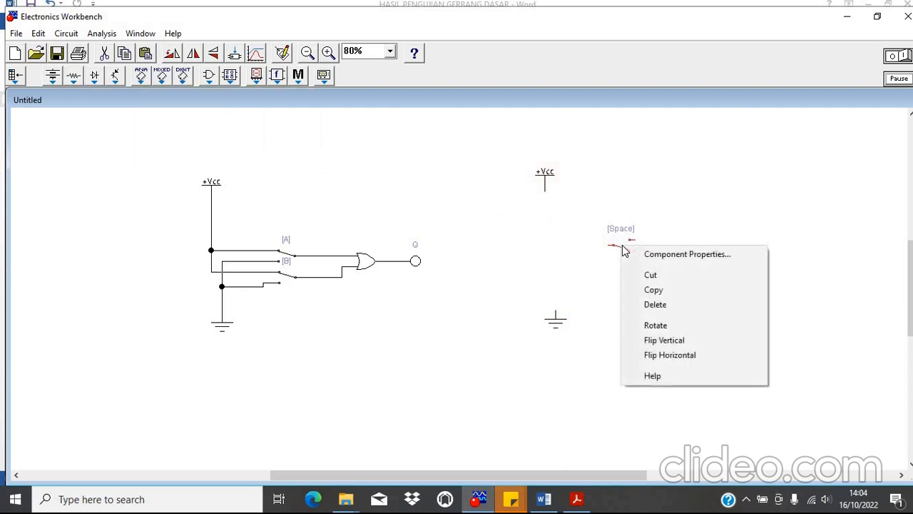
left_click(657, 325)
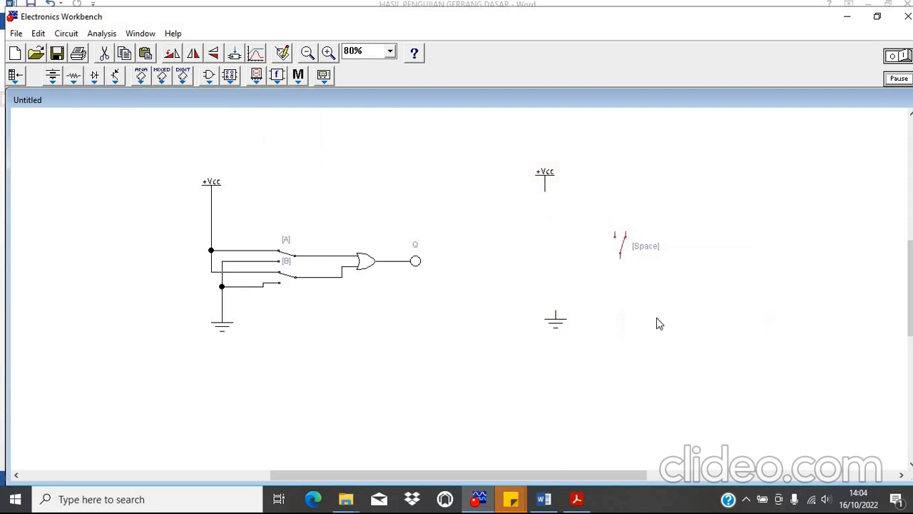
right_click(621, 241)
left_click(653, 319)
left_click(614, 264)
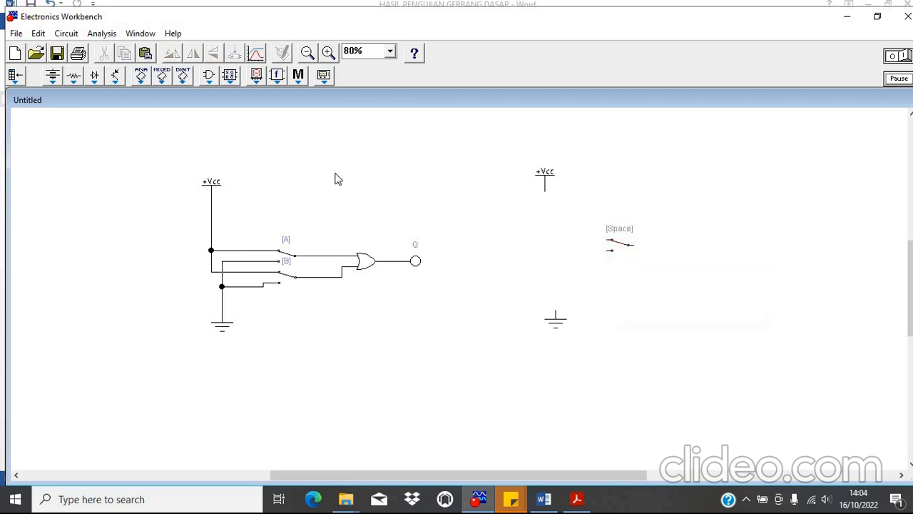
Place a NOT gate to the right of the new switch and a probe beyond the gate's output
left_click(208, 78)
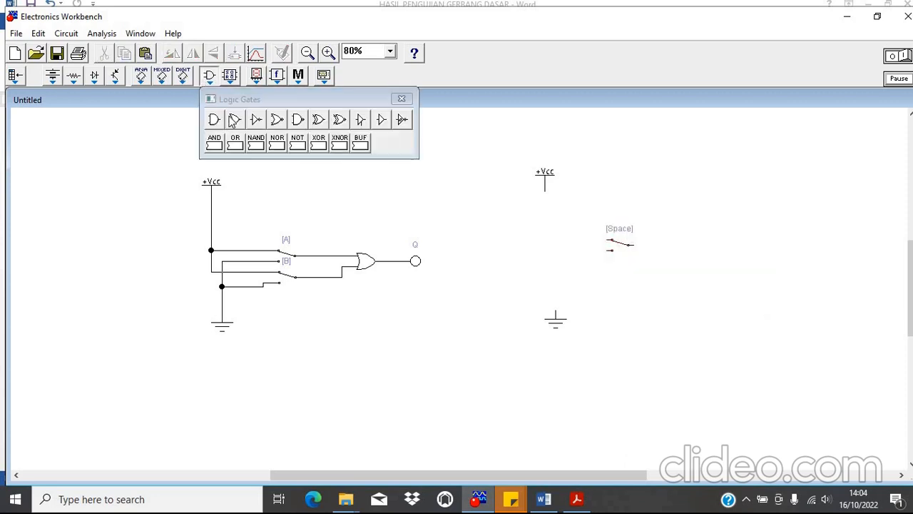
left_click_drag(724, 250, 662, 216)
left_click(662, 216)
left_click(404, 101)
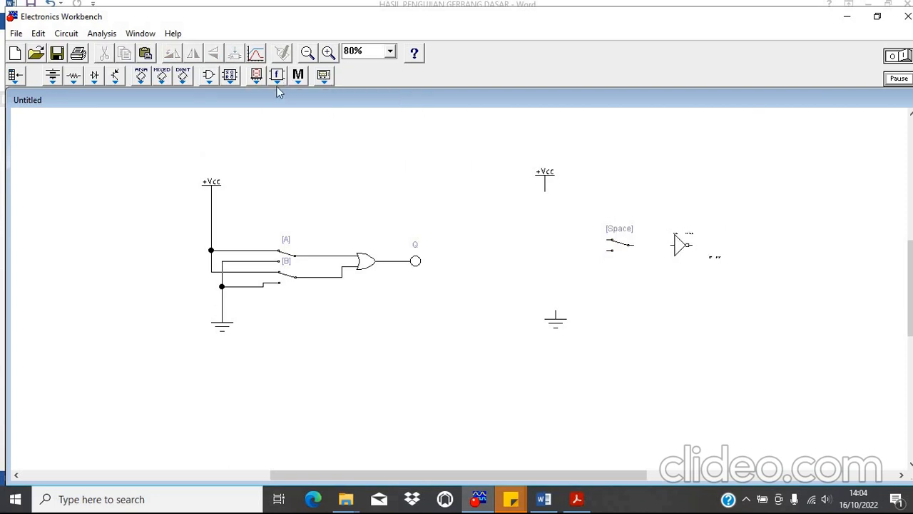
left_click(255, 75)
left_click_drag(328, 122, 733, 244)
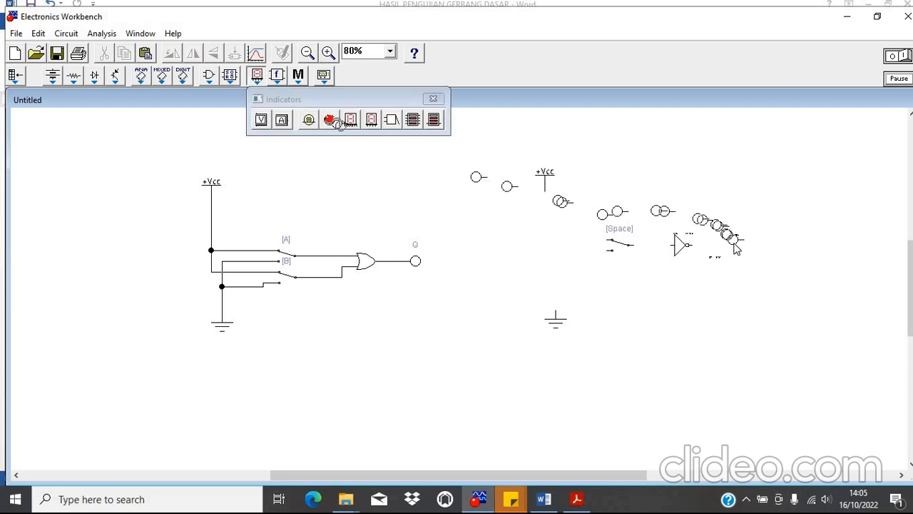
left_click(433, 99)
left_click(783, 313)
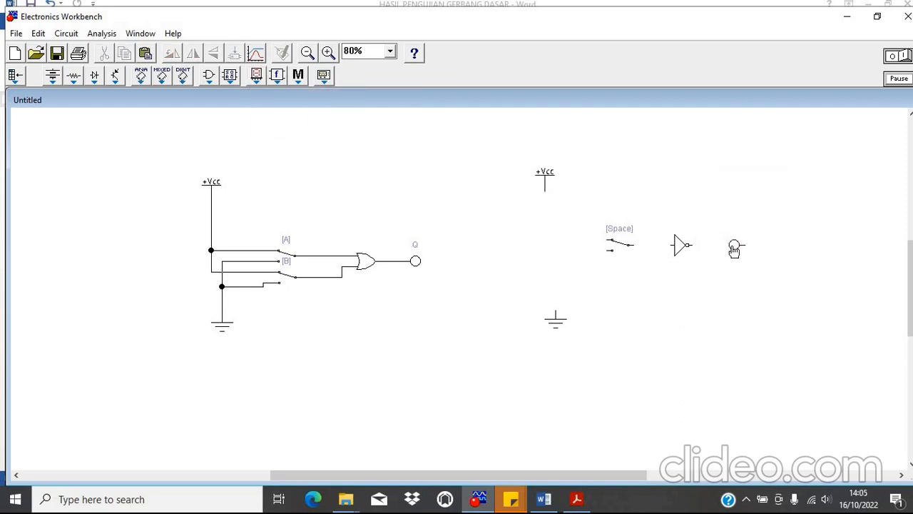
Rotate the new probe twice so its terminal faces the NOT gate's output
right_click(732, 248)
left_click(766, 330)
right_click(733, 248)
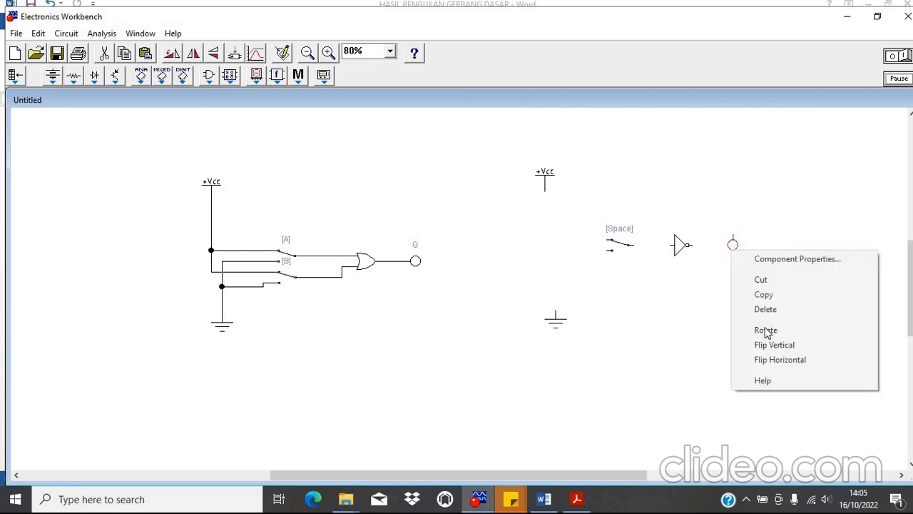
left_click(760, 330)
Rotate the new probe four more times, through a full turn, back to facing the NOT gate
right_click(731, 247)
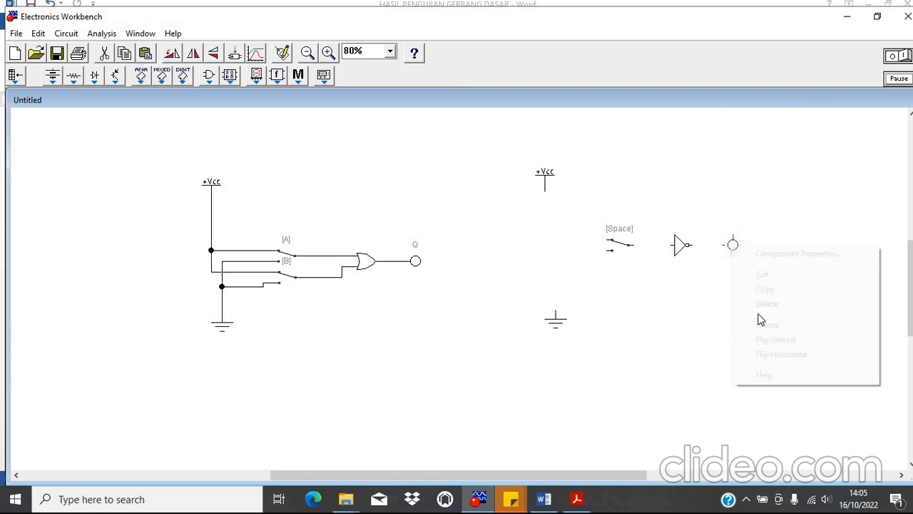
left_click(758, 325)
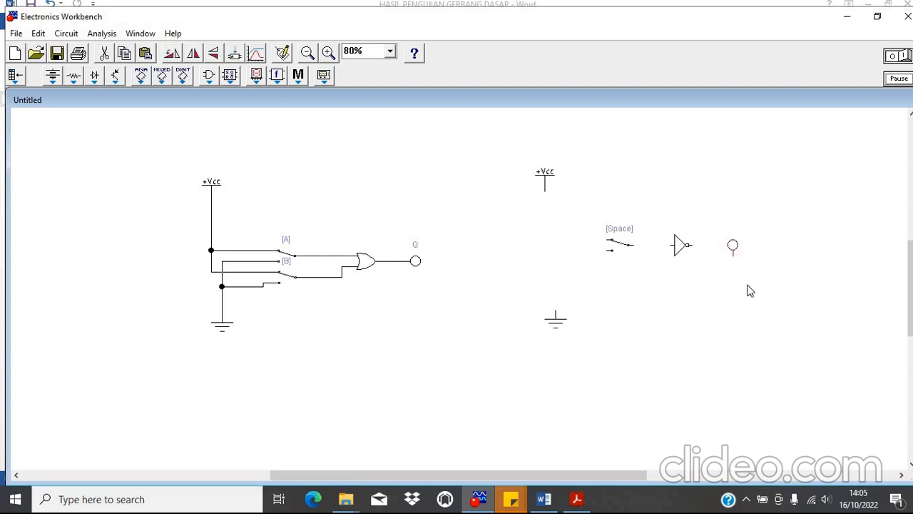
right_click(729, 247)
left_click(763, 328)
right_click(730, 248)
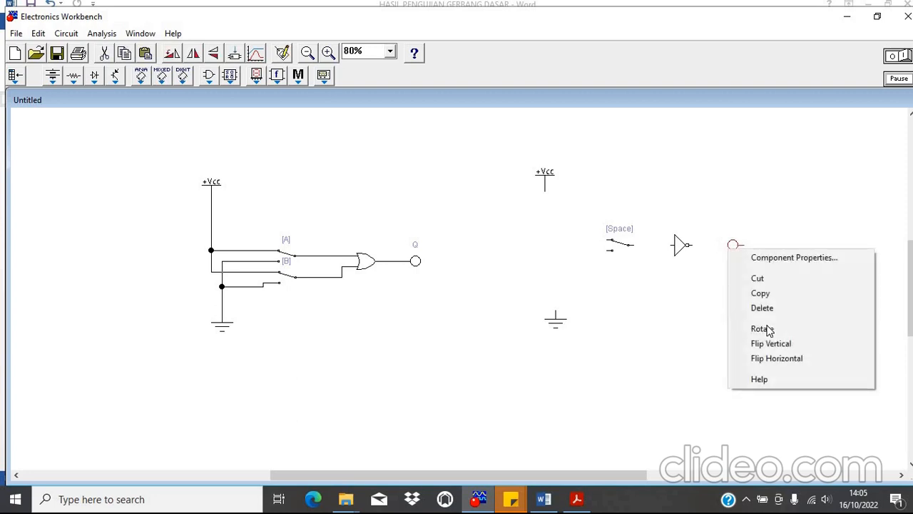
left_click(759, 329)
right_click(732, 247)
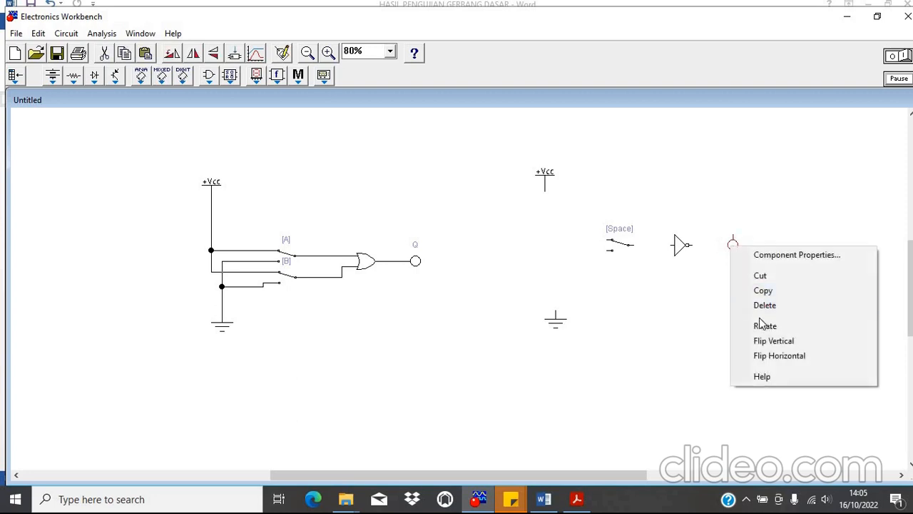
left_click(758, 323)
left_click(655, 288)
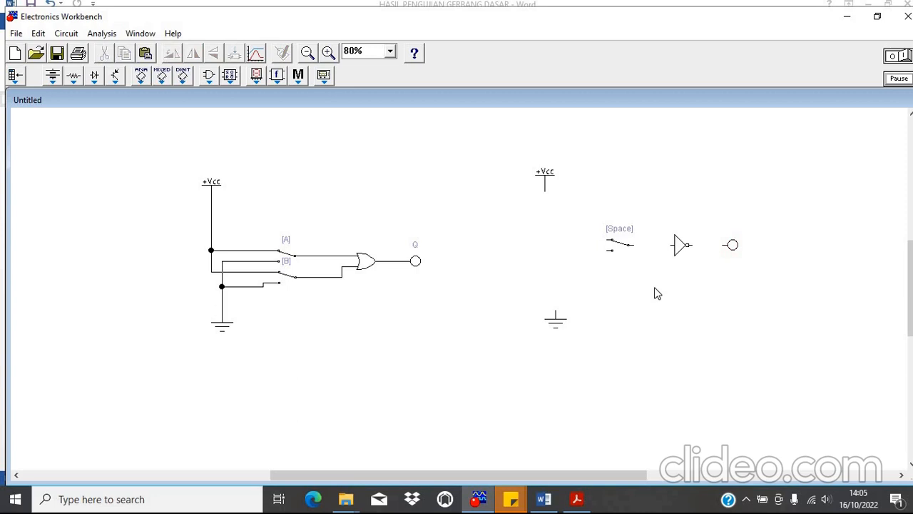
Assign key A to the switch in the NOT gate circuit
double_click(621, 247)
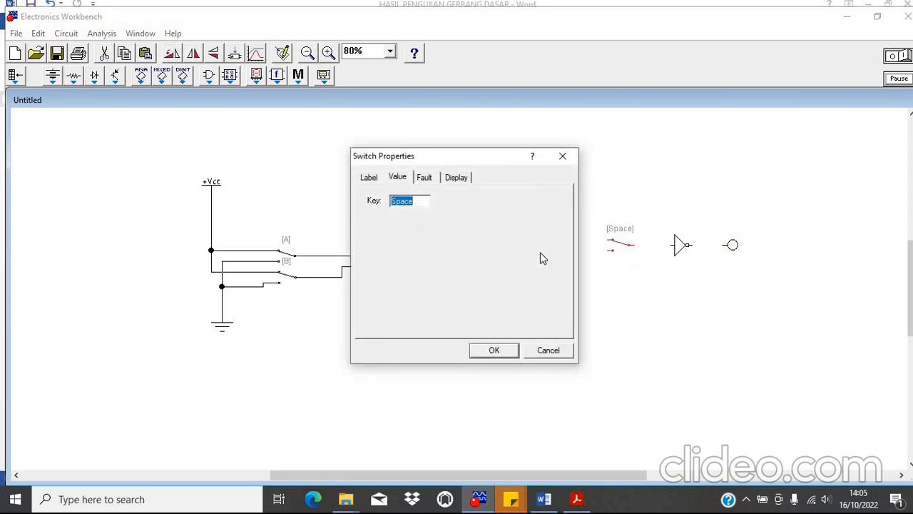
type("A")
left_click(499, 353)
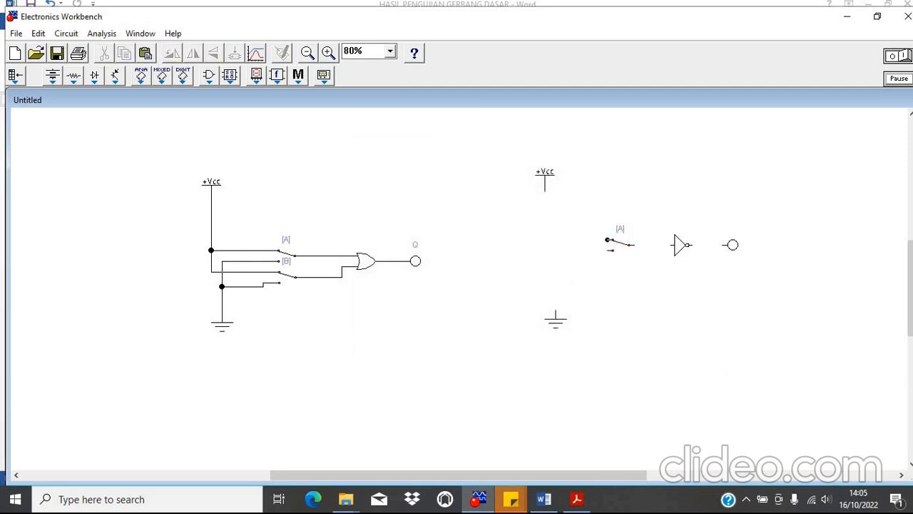
Wire the NOT circuit's switch contacts to +Vcc and ground, its output to the NOT gate, and the gate to the probe
left_click_drag(607, 240, 544, 191)
left_click_drag(608, 250, 555, 312)
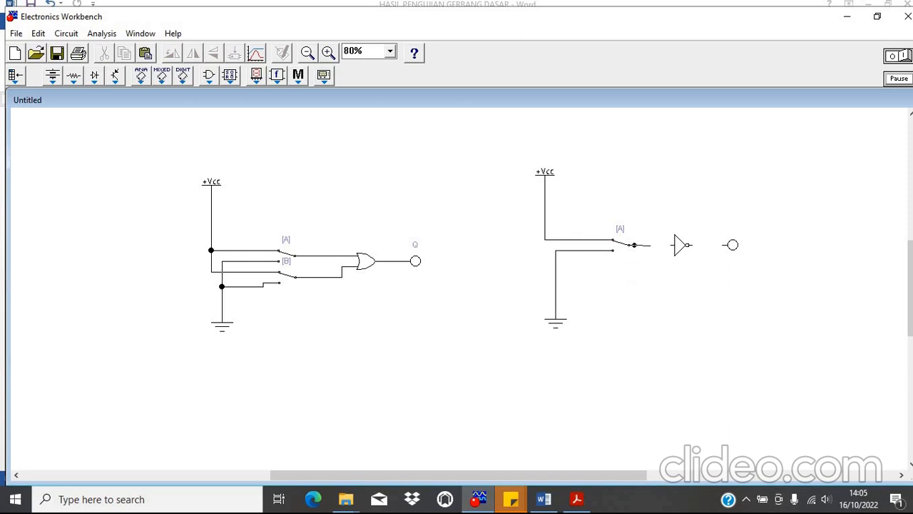
left_click_drag(634, 245, 689, 247)
left_click_drag(727, 250, 735, 248)
Label the probe beyond the NOT gate A'
double_click(734, 246)
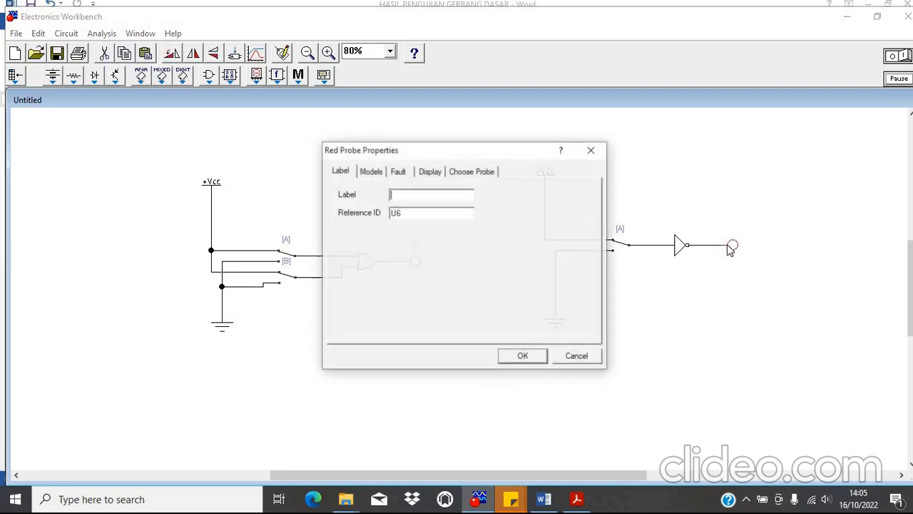
type("A'")
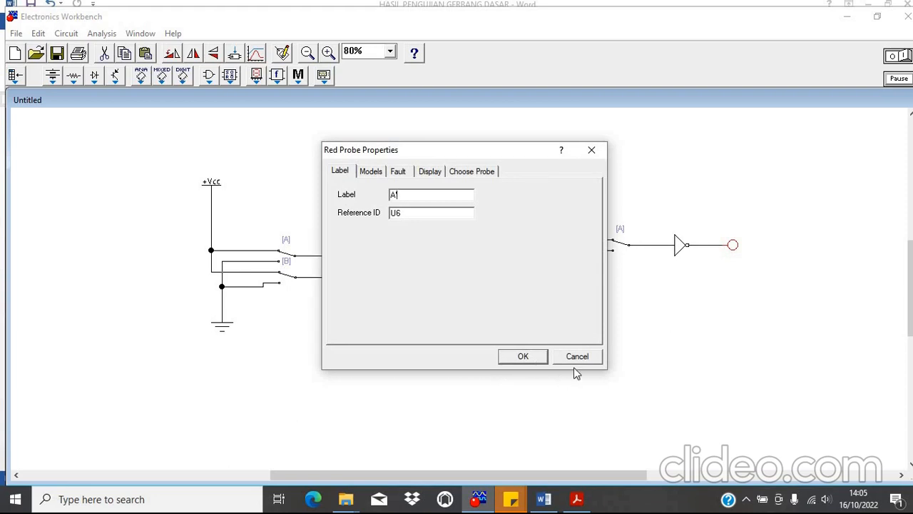
key("Return")
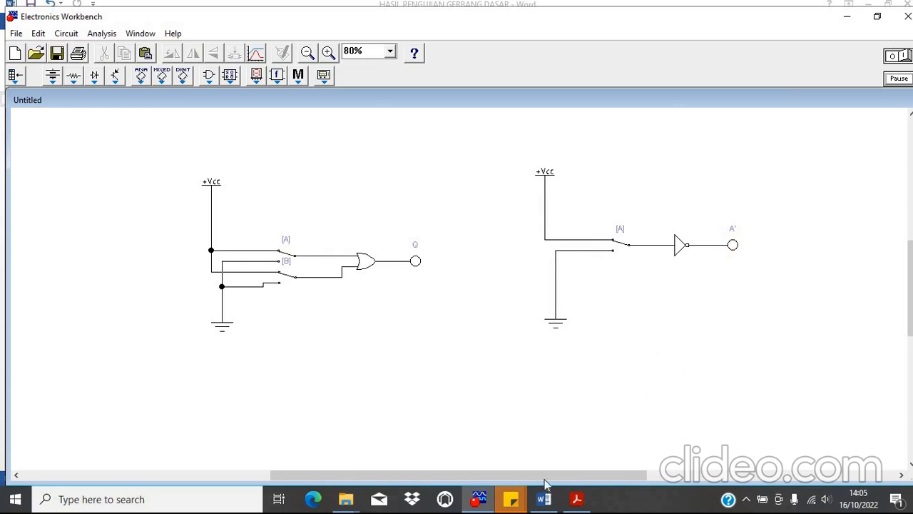
Check the OR and NOT truth tables in Word, then return to Electronics Workbench and simulate both circuits with all switches set to ground
left_click(544, 497)
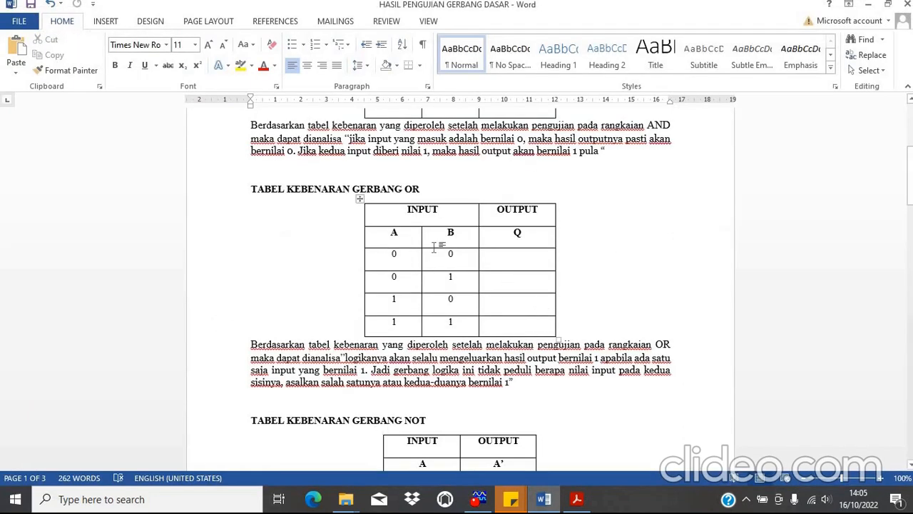
scroll(455, 264, "down", 1)
scroll(457, 350, "down", 1)
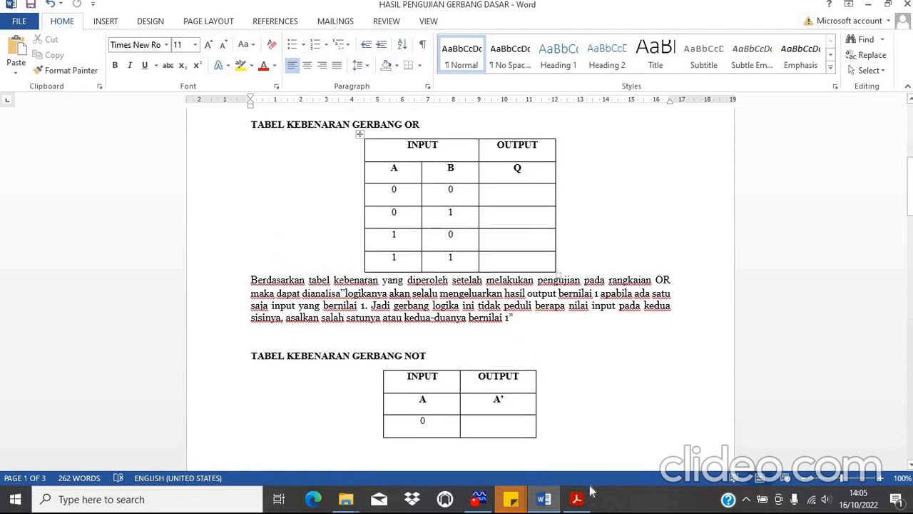
key("alt+Tab")
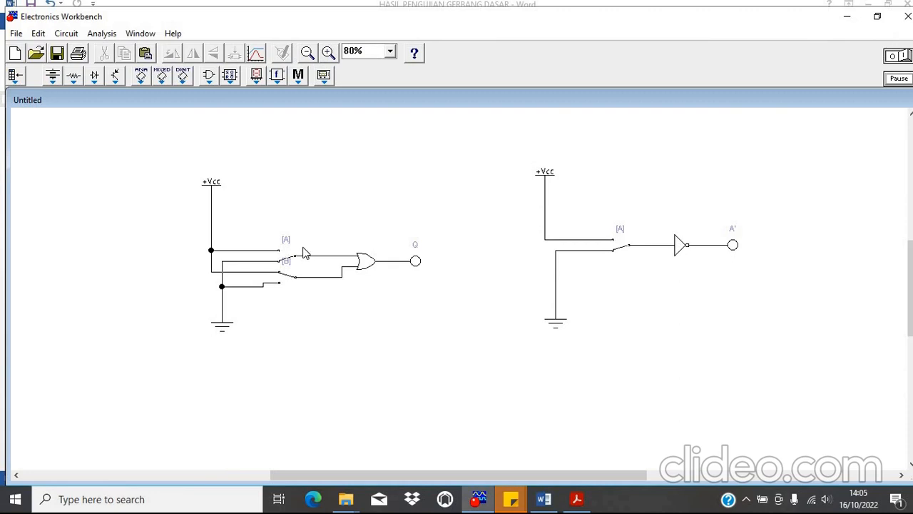
left_click(902, 55)
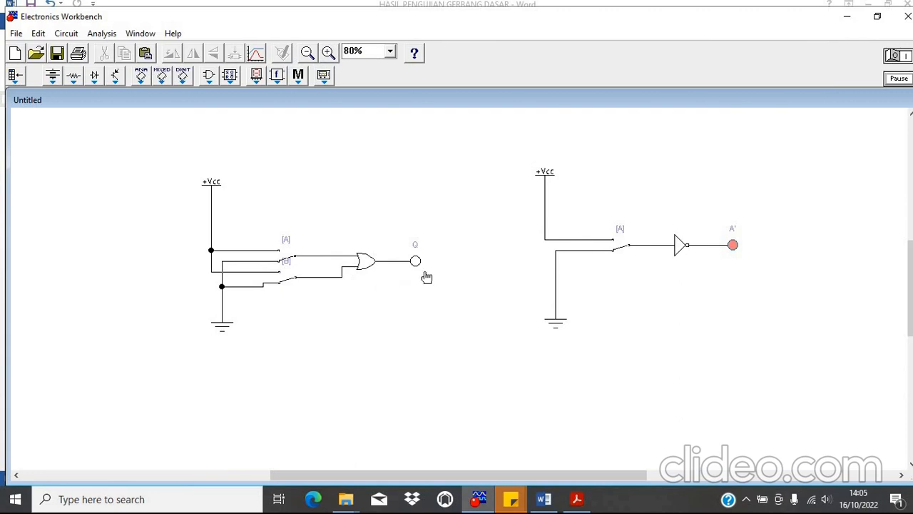
Switch to Word and enter 0 as the OR table's Q output for inputs A=0, B=0
left_click(544, 499)
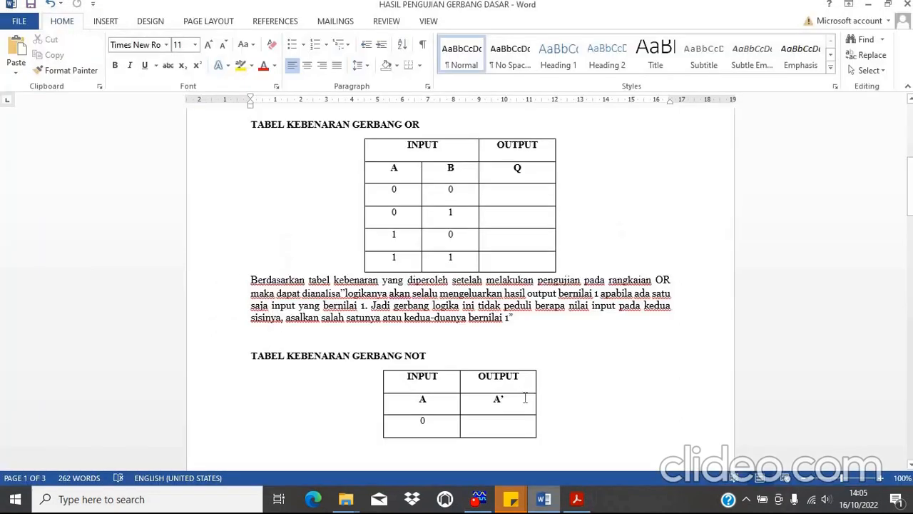
left_click(517, 193)
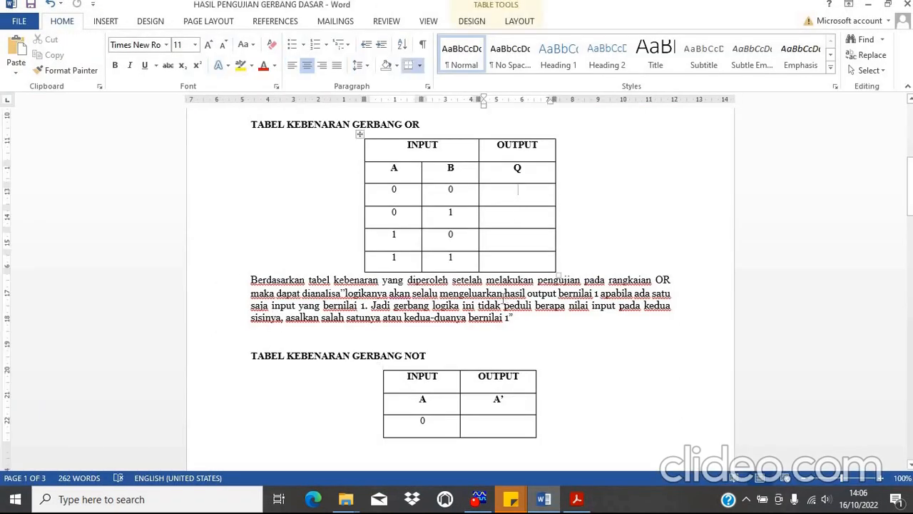
type("0")
In Electronics Workbench, set the OR circuit's switch B to +Vcc, and record Q as 1 for A=0, B=1 in Word
left_click(479, 499)
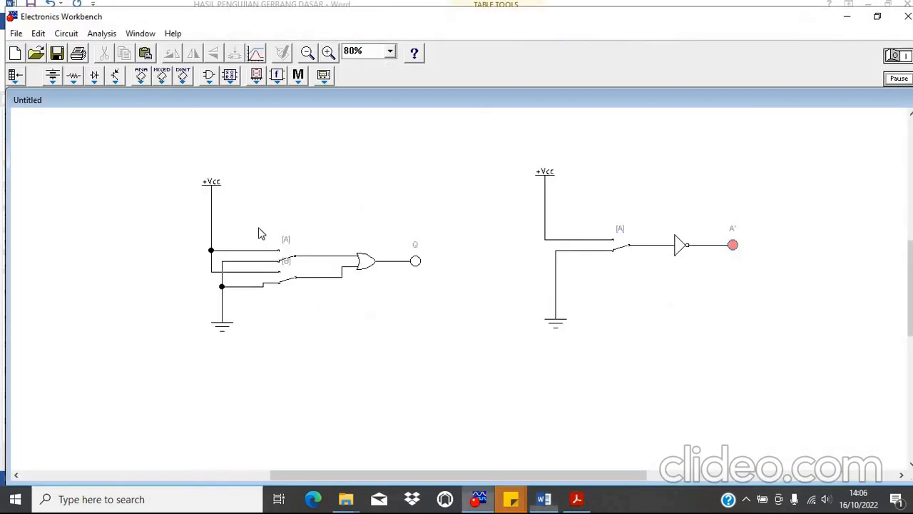
left_click(286, 283)
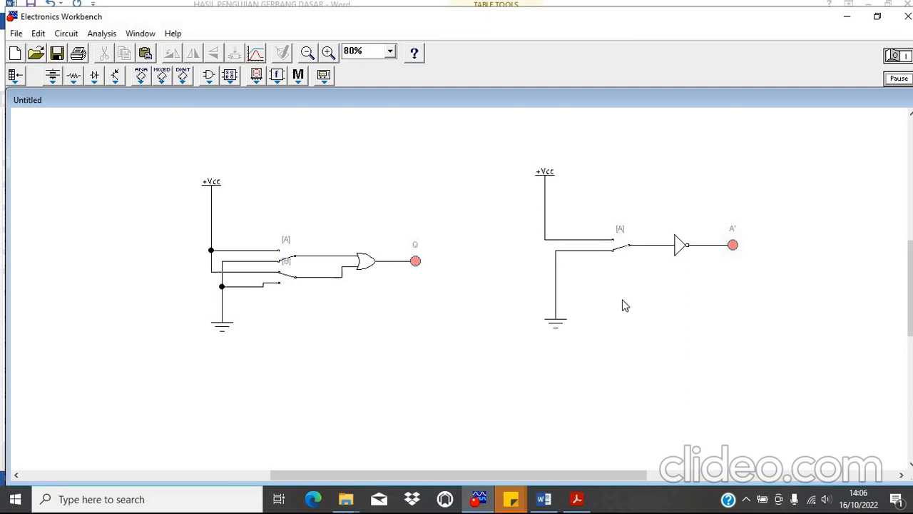
left_click(546, 501)
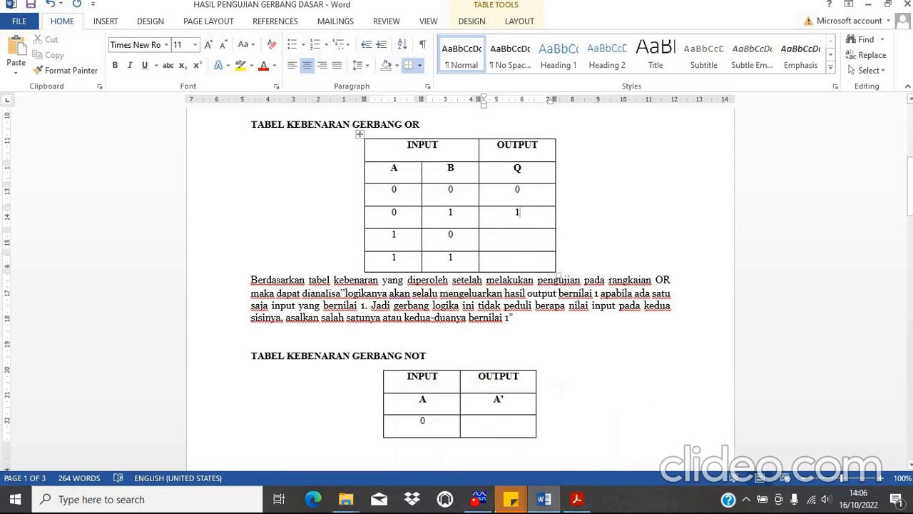
left_click(478, 499)
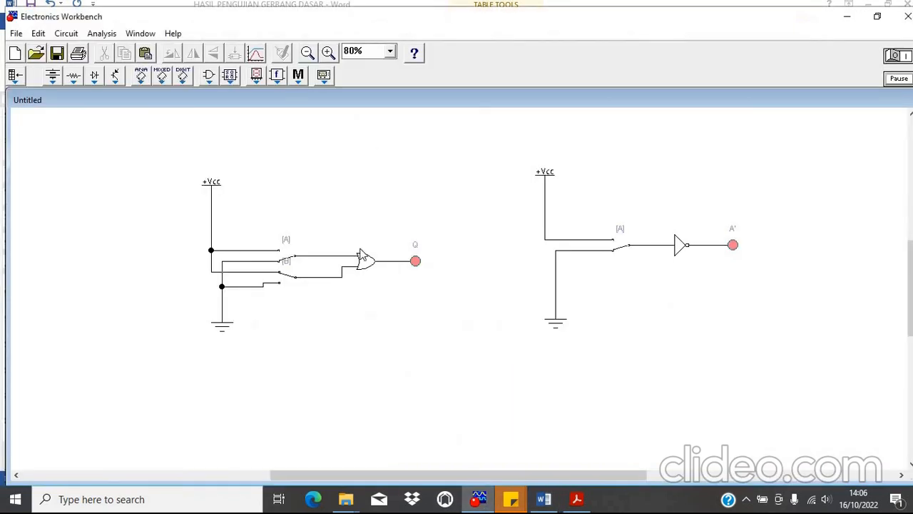
left_click(544, 499)
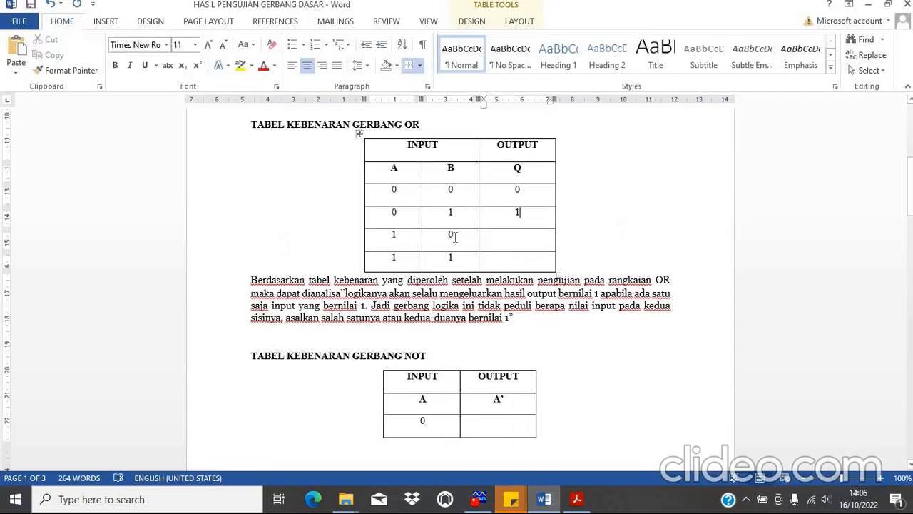
Simulate the OR circuit with A at +Vcc and B at ground, and record Q as 1 in Word's OR table
left_click(485, 502)
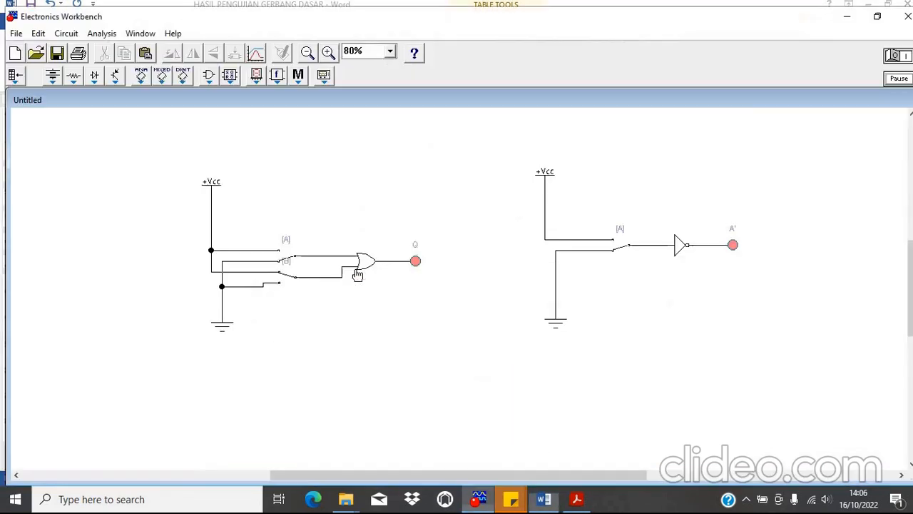
key("a")
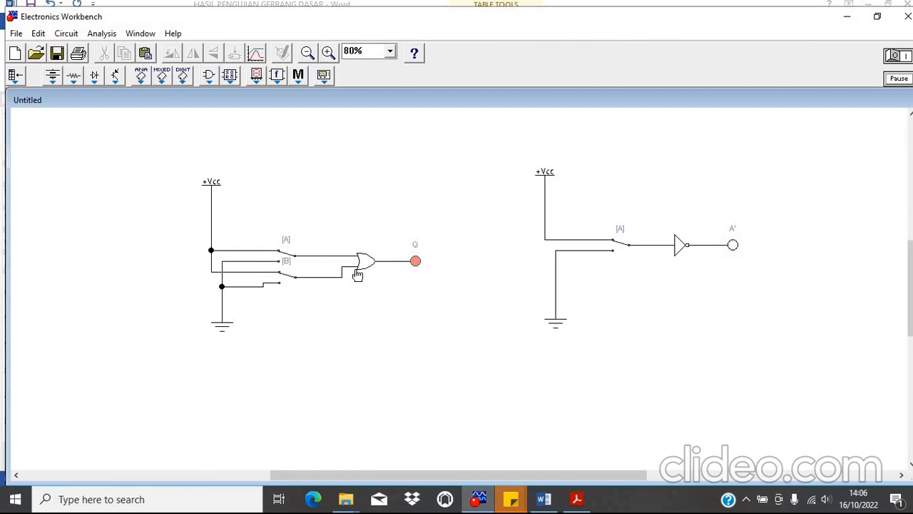
key("b")
left_click(545, 500)
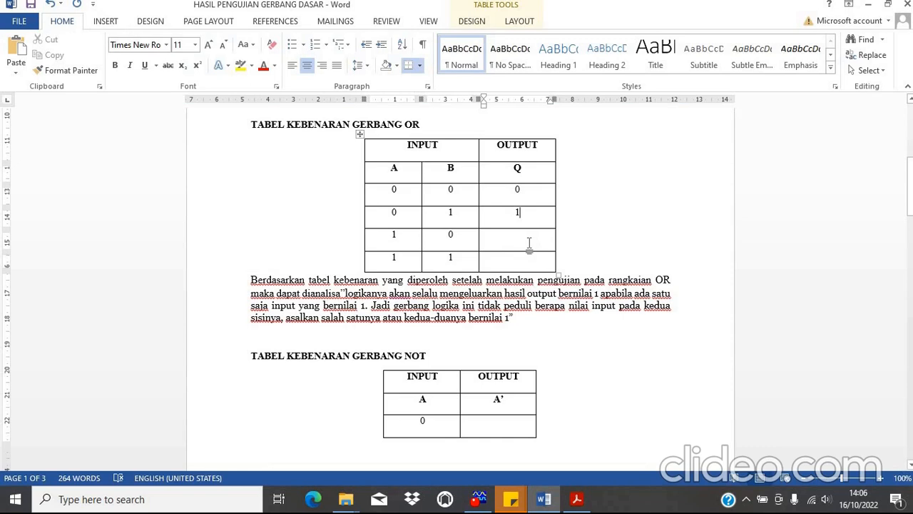
type("1")
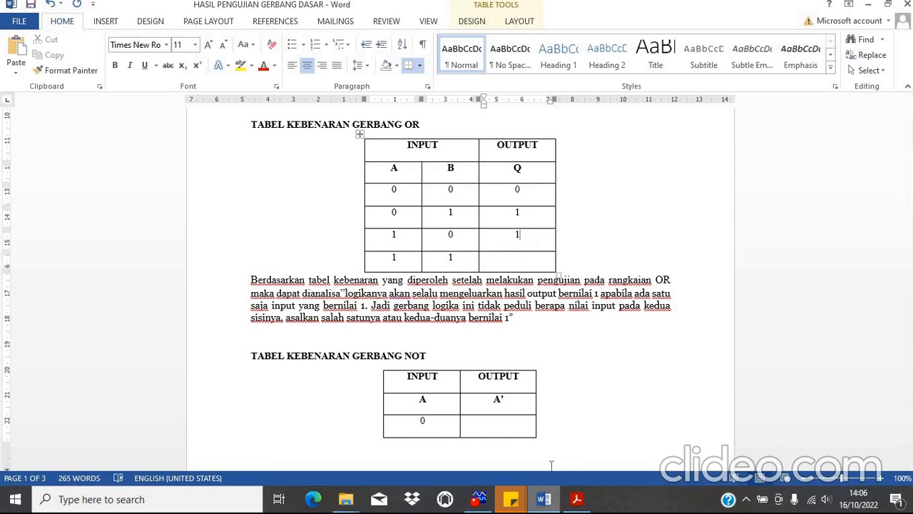
Set both OR switches to +Vcc in Electronics Workbench and record Q as 1 for A=1, B=1 in Word
left_click(509, 498)
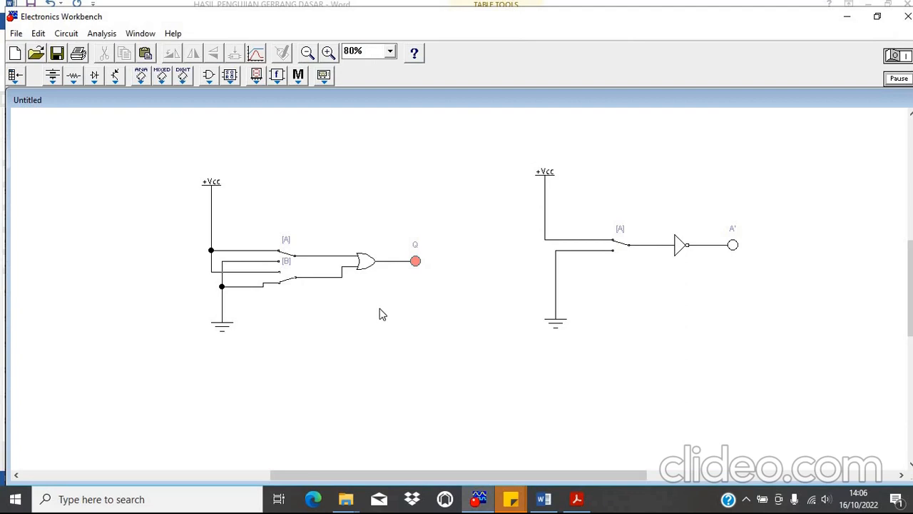
key("b")
left_click(552, 500)
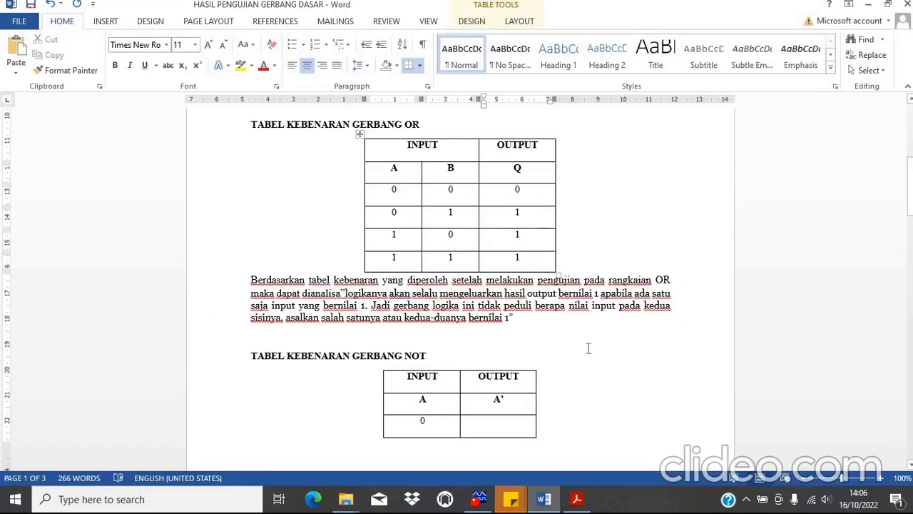
Set the NOT circuit's switch to ground in Electronics Workbench and record A' as 1 for A=0 in Word's NOT table
scroll(569, 275, "down", 3)
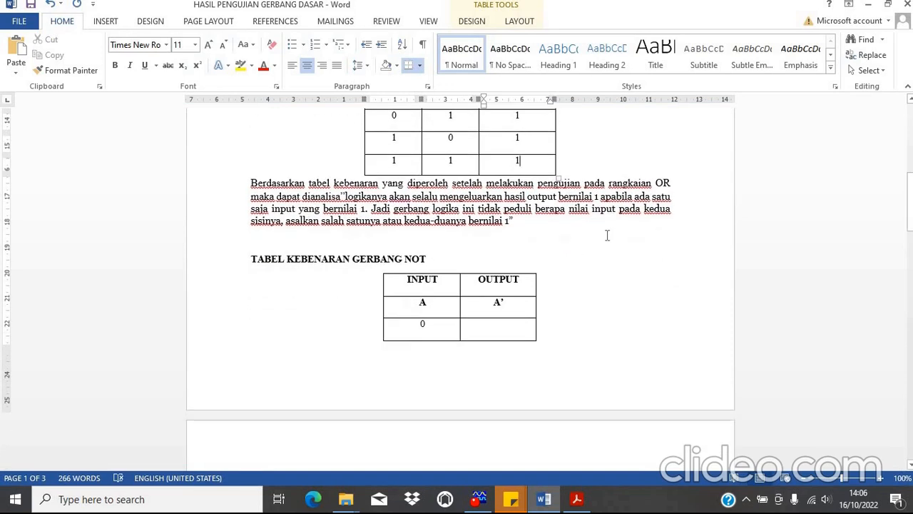
scroll(526, 240, "down", 1)
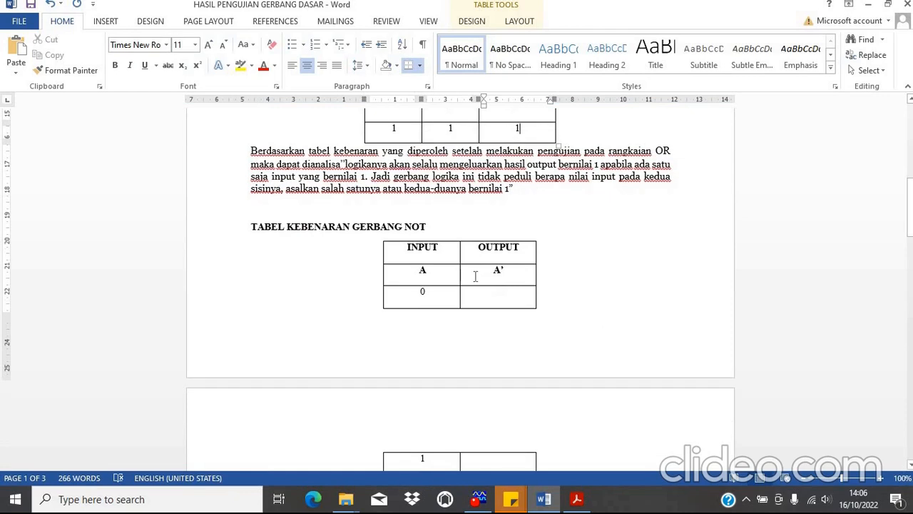
scroll(479, 269, "down", 2)
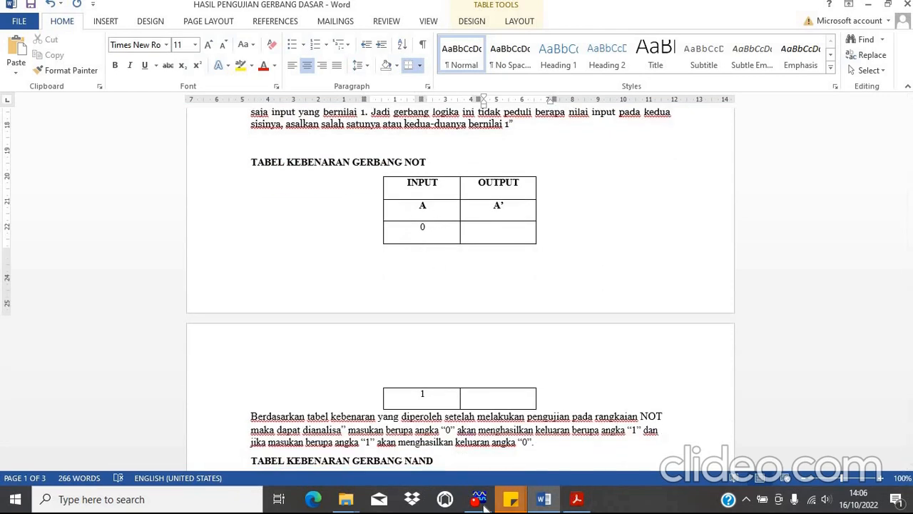
key("alt+Tab")
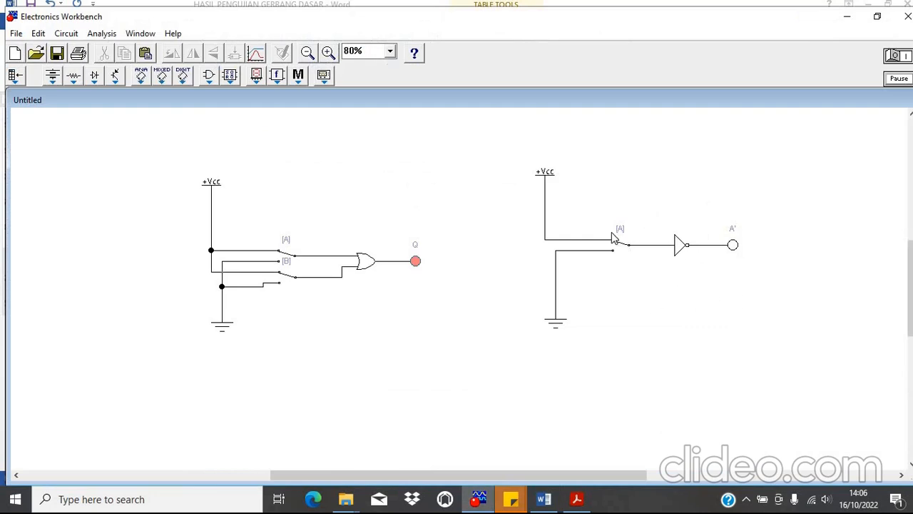
key("a")
left_click(544, 498)
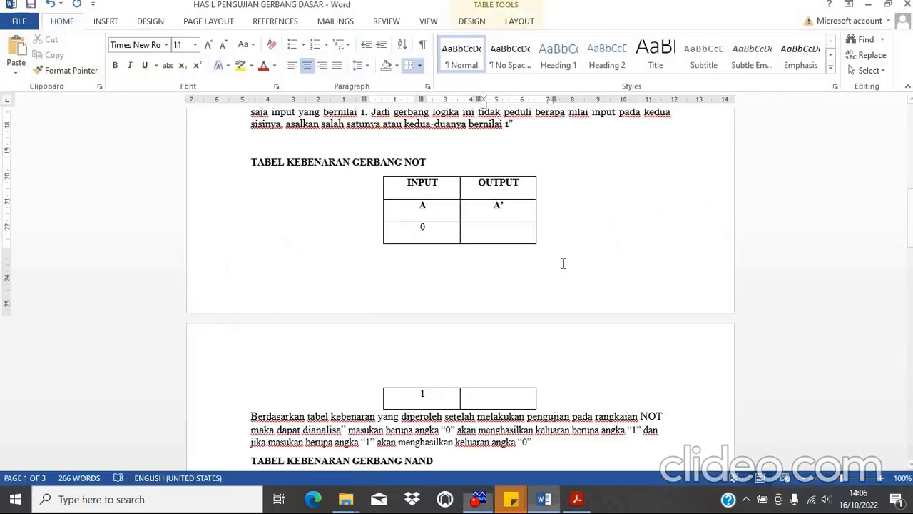
left_click(506, 232)
type("1")
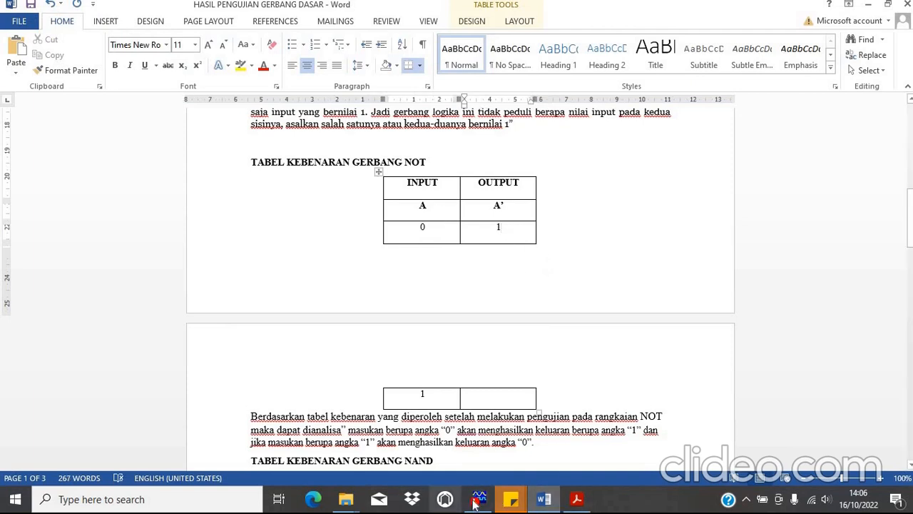
Set the NOT circuit's switch to +Vcc in Electronics Workbench and record A' as 0 for A=1 in Word's NOT table
key("alt+Tab")
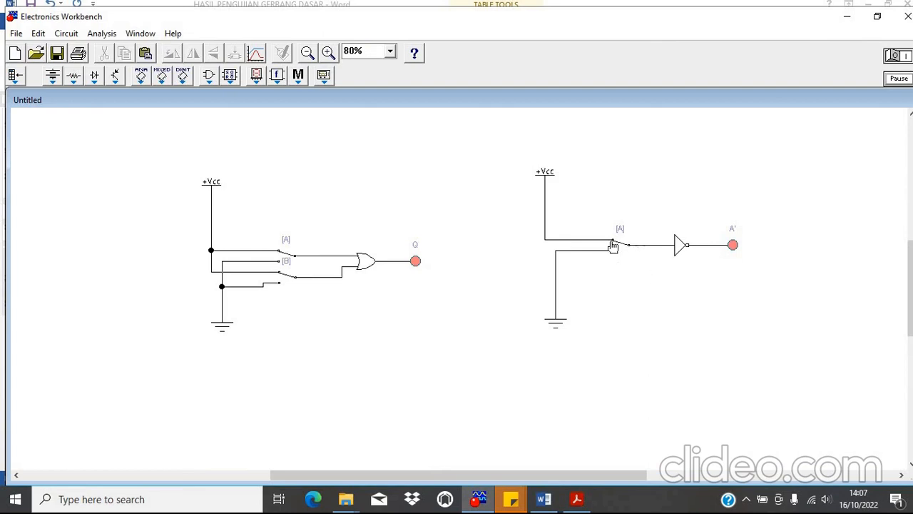
key("a")
left_click(548, 503)
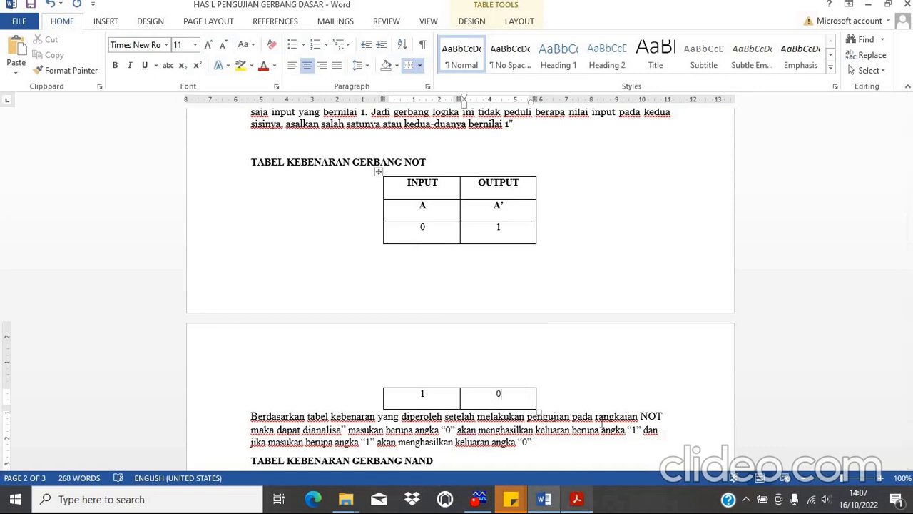
Return to Electronics Workbench and save the circuit as OR DAN NOT.EWB on the d: DATA drive
left_click(485, 501)
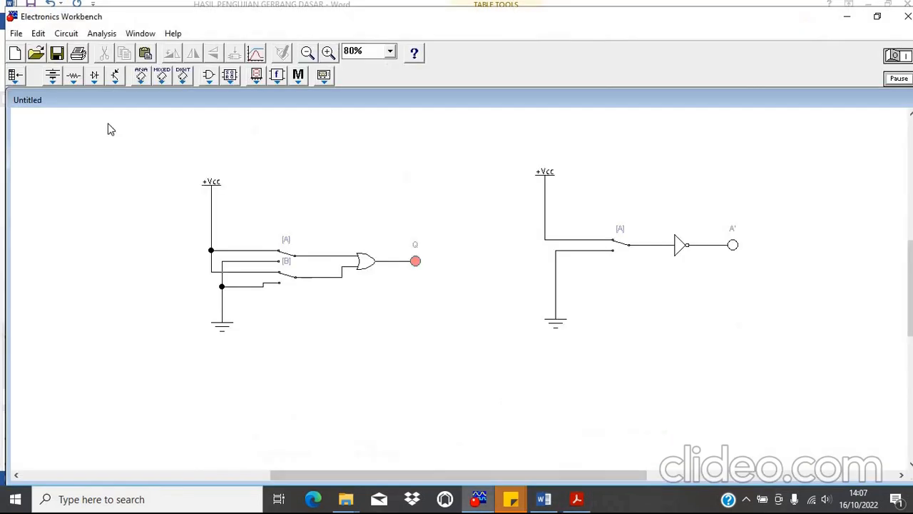
left_click(57, 53)
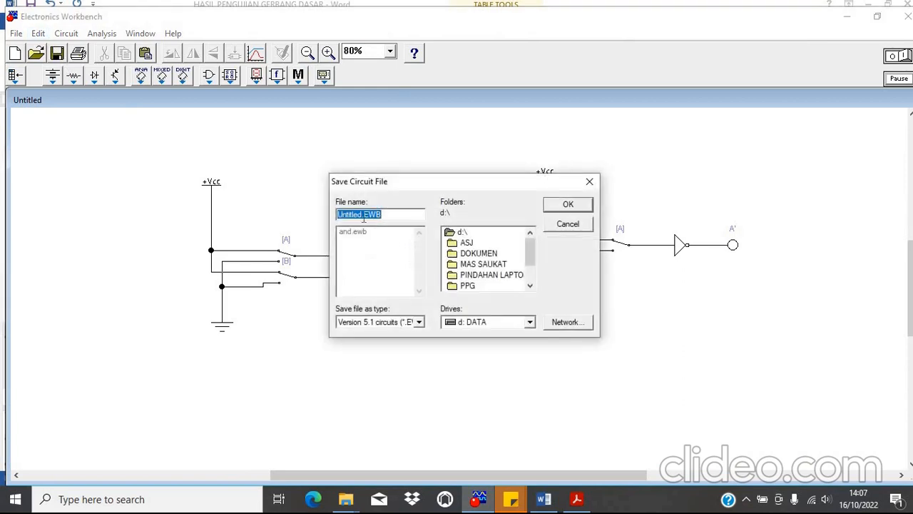
left_click_drag(362, 214, 301, 205)
type("OR DAN NOT")
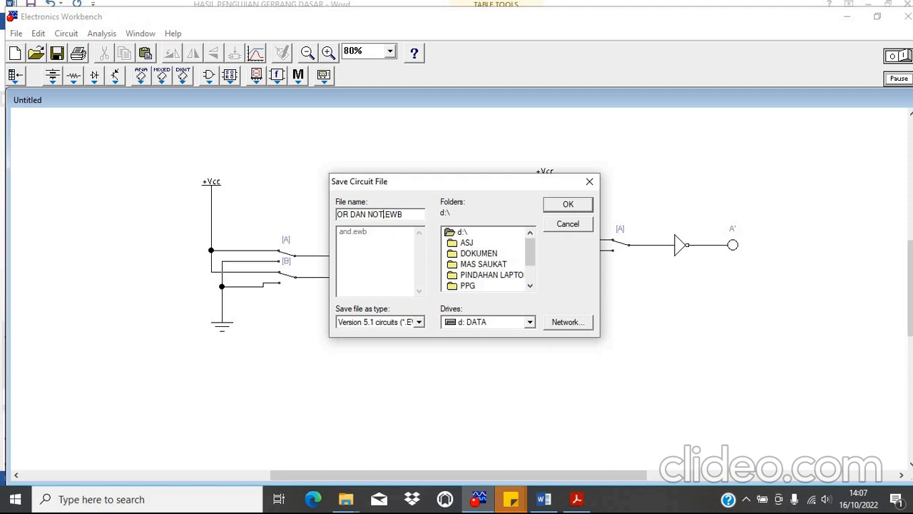
left_click(530, 322)
left_click(586, 202)
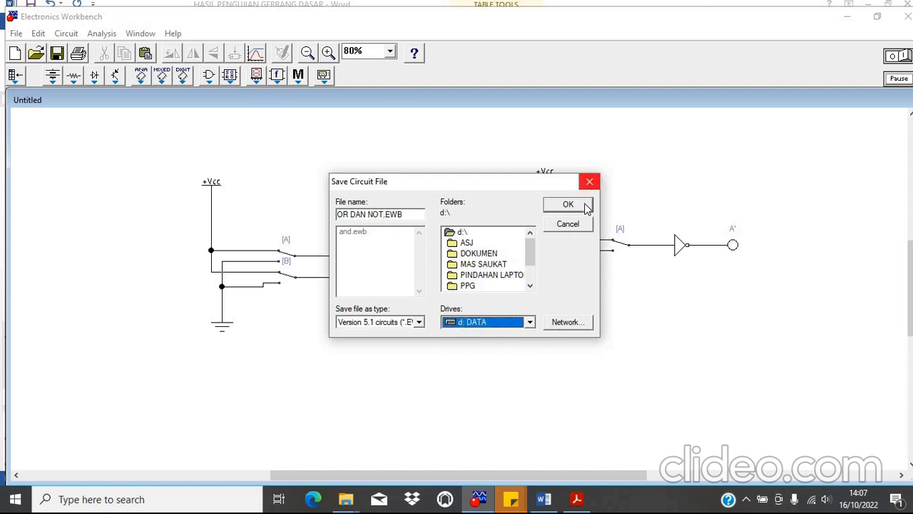
left_click(586, 207)
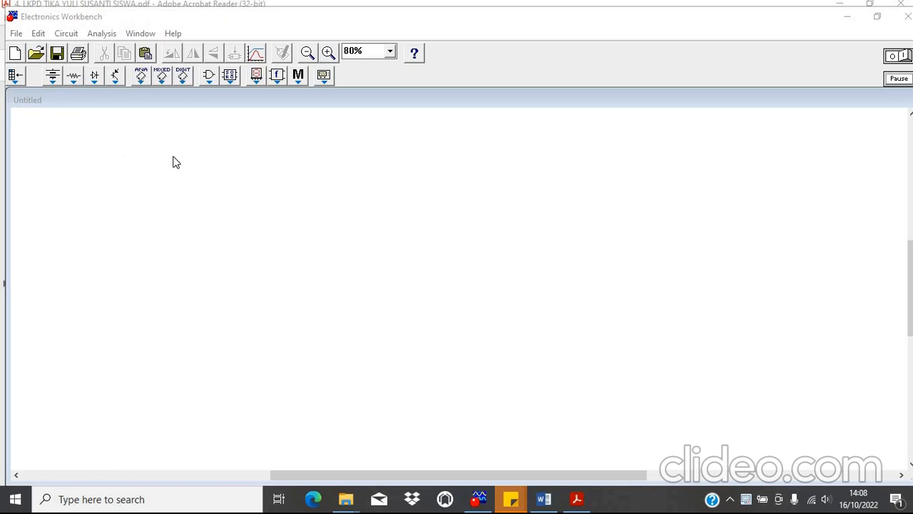
Place a ground symbol and a +Vcc source above it in the blank circuit
left_click(51, 78)
left_click_drag(78, 120, 177, 342)
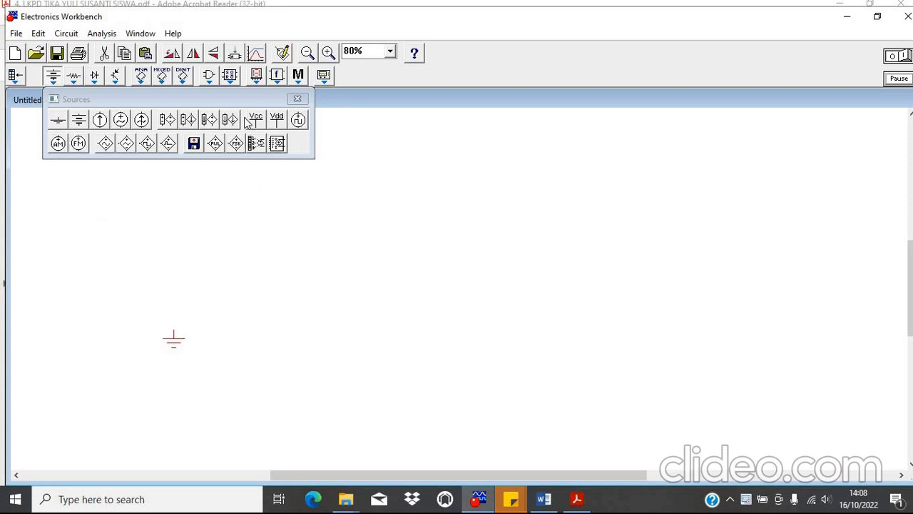
left_click_drag(256, 117, 174, 208)
left_click(51, 76)
Place two switches, one below the other, beside the space between +Vcc and ground
left_click(73, 76)
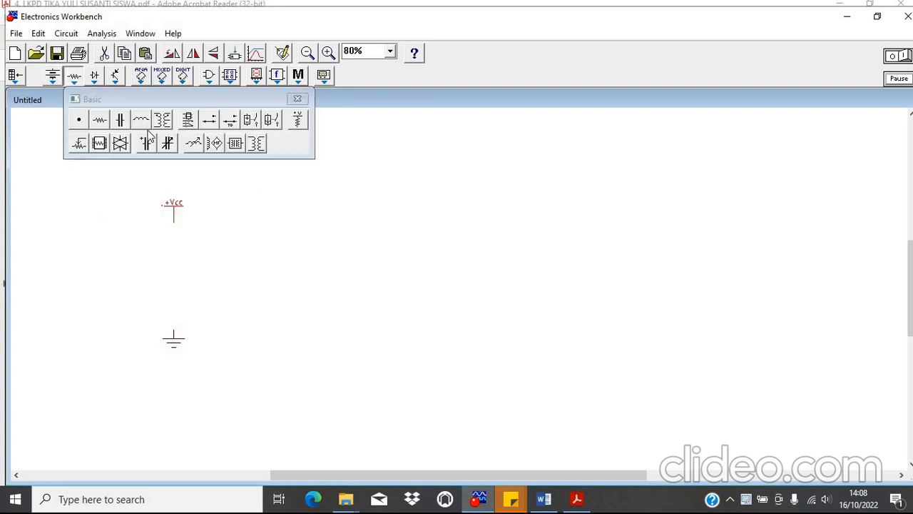
left_click_drag(212, 123, 245, 248)
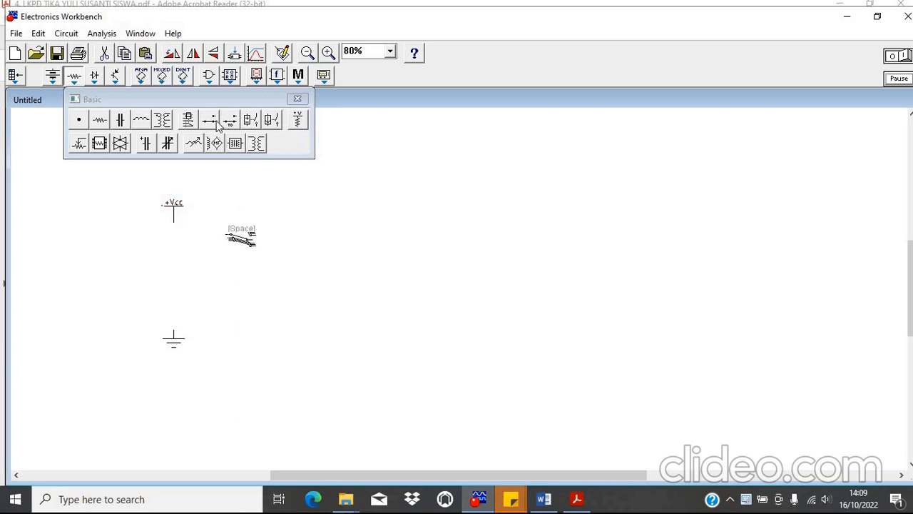
left_click_drag(212, 123, 248, 269)
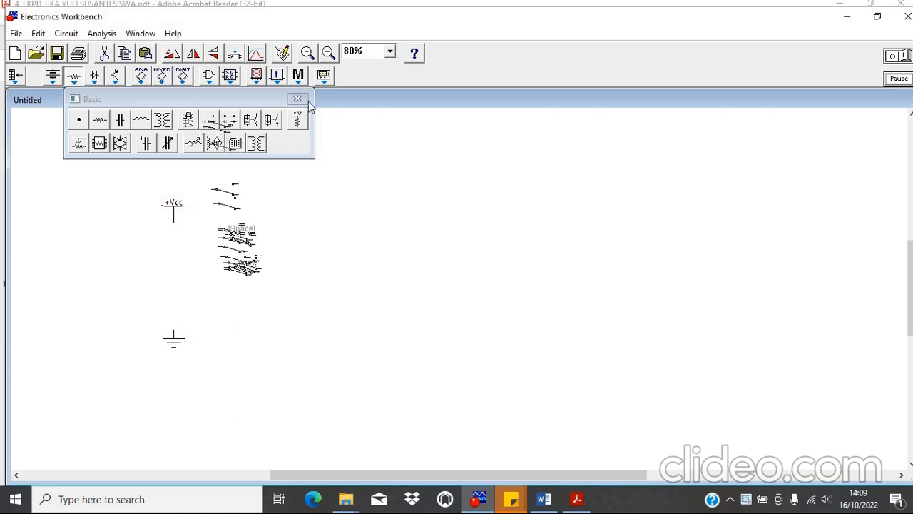
left_click(298, 99)
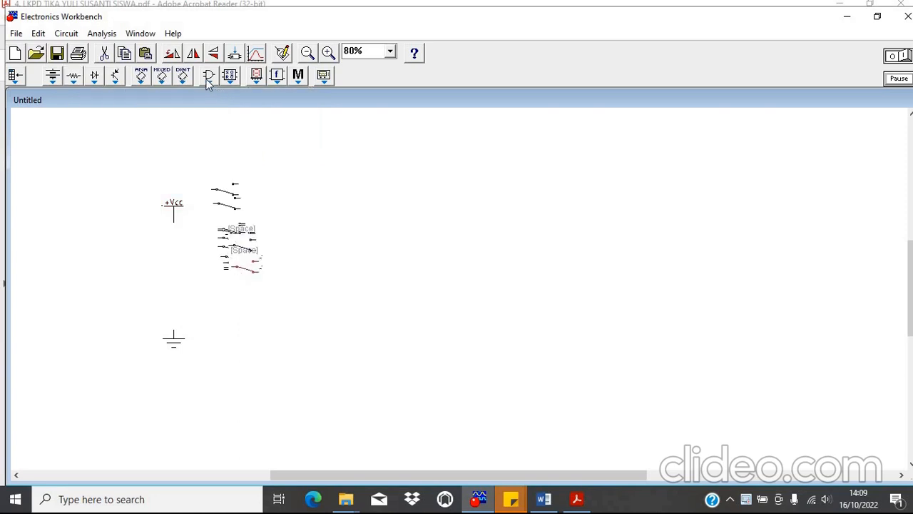
left_click(310, 380)
left_click(174, 210)
left_click(203, 157)
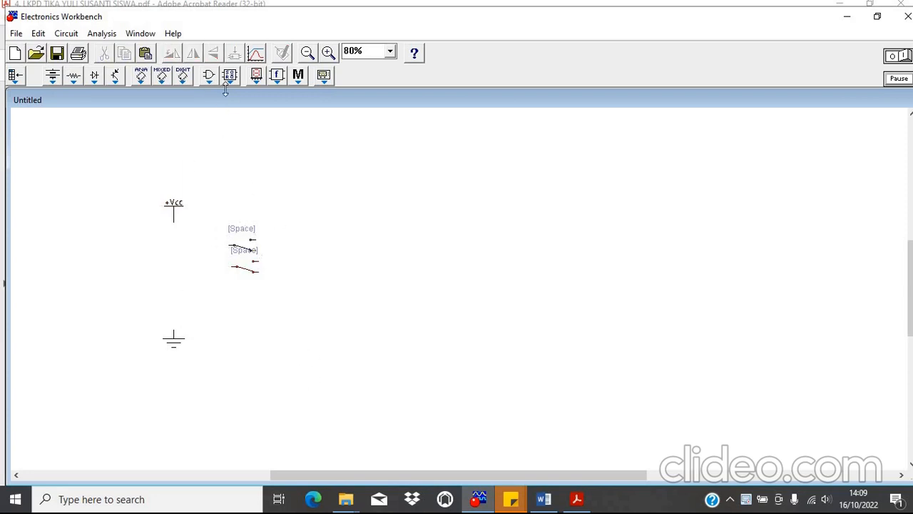
Place a two-input NAND gate beside the two switches
left_click(205, 81)
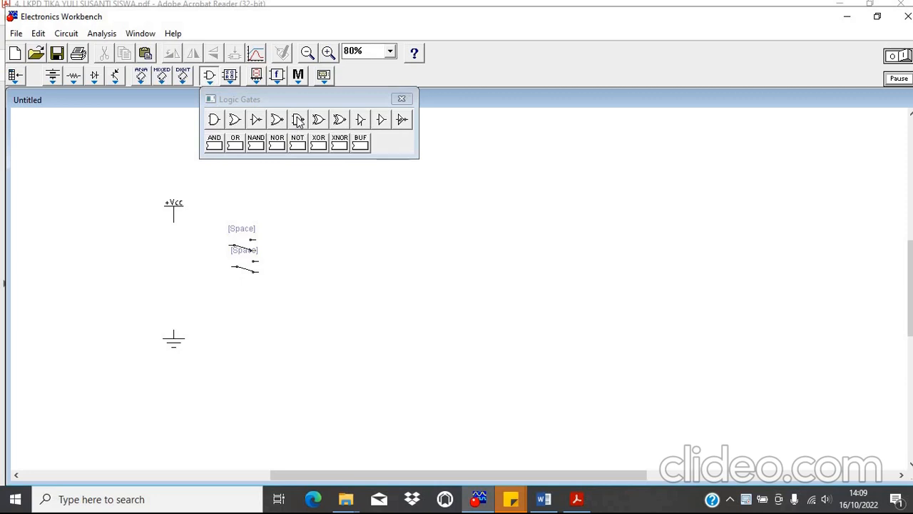
left_click_drag(298, 122, 305, 246)
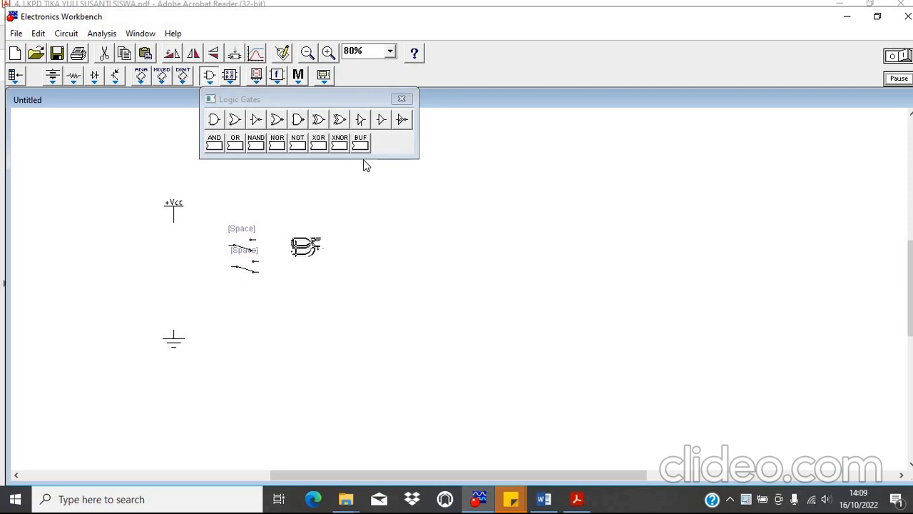
left_click(401, 99)
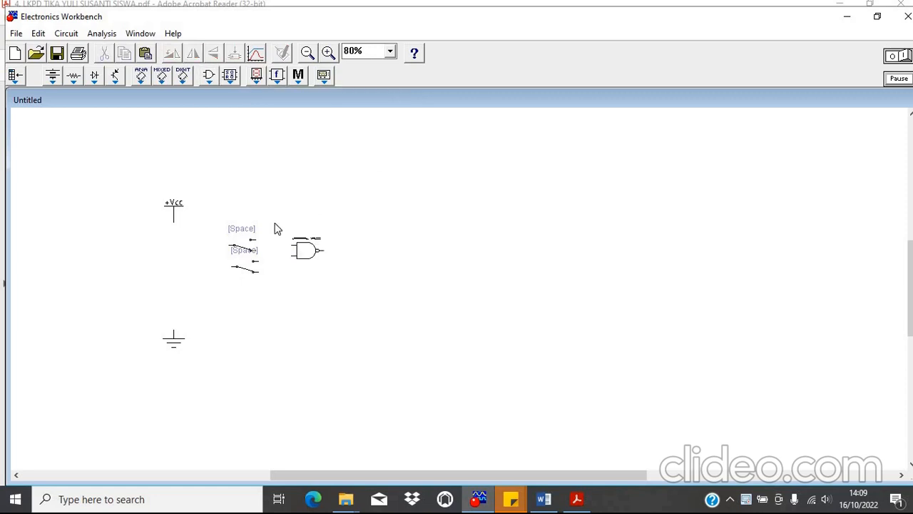
Assign key A to the upper switch and key B to the lower switch
double_click(242, 248)
type("A")
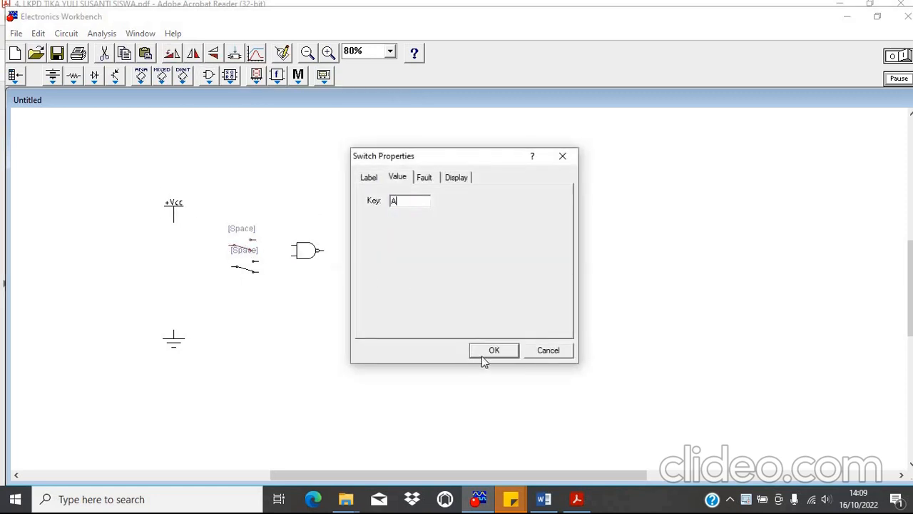
key("Return")
double_click(244, 269)
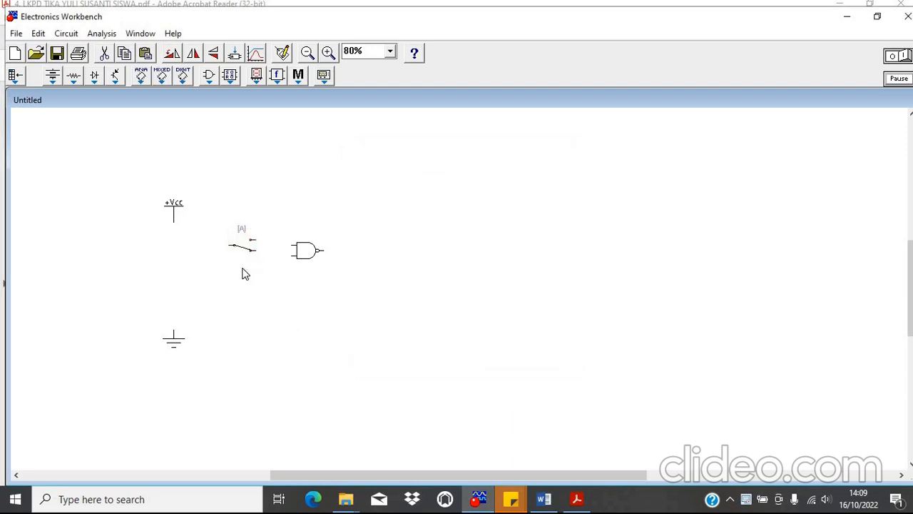
type("B")
left_click(494, 349)
Place a red probe beside the NAND gate's output and rotate it until its lead faces the gate
left_click(256, 75)
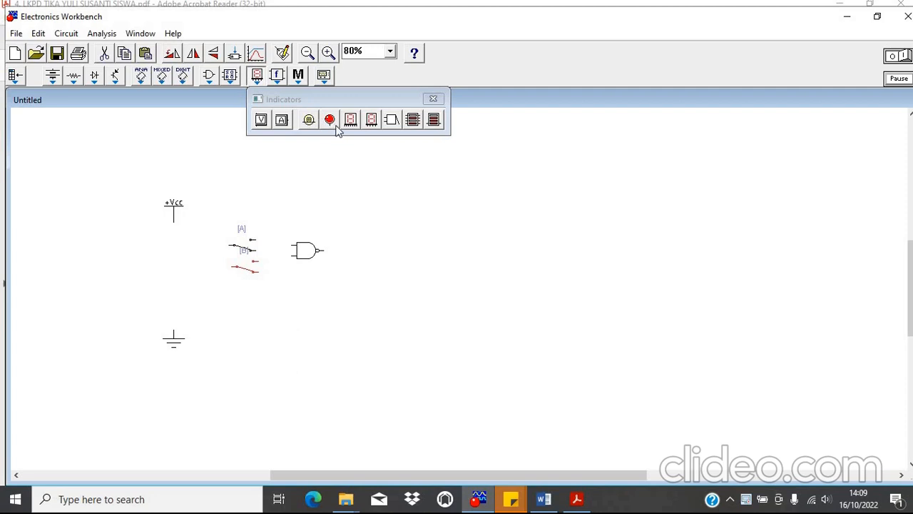
left_click_drag(333, 123, 369, 249)
right_click(367, 251)
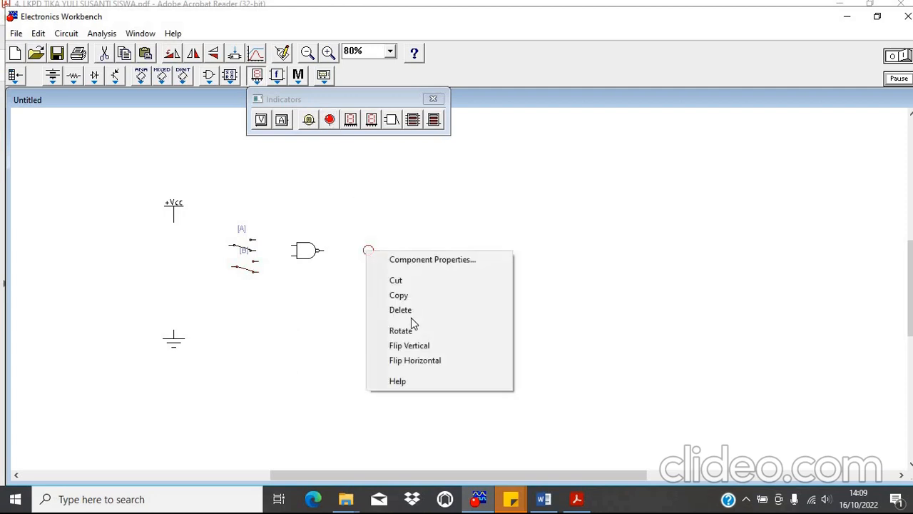
left_click(400, 331)
right_click(364, 245)
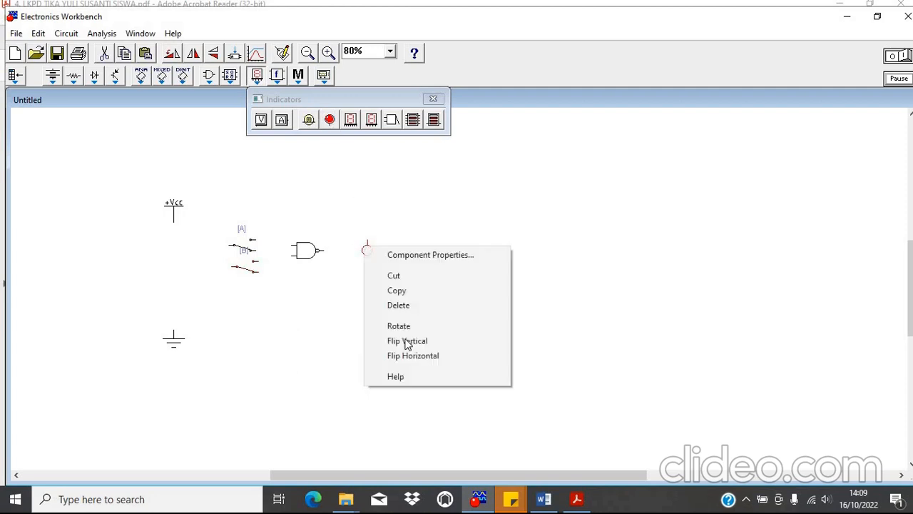
left_click(394, 326)
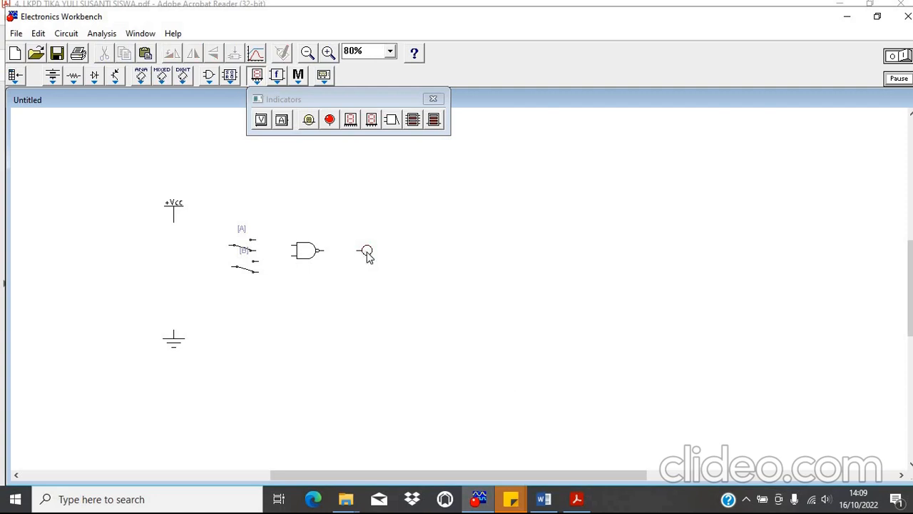
Label the red probe Q
double_click(366, 252)
type("Q")
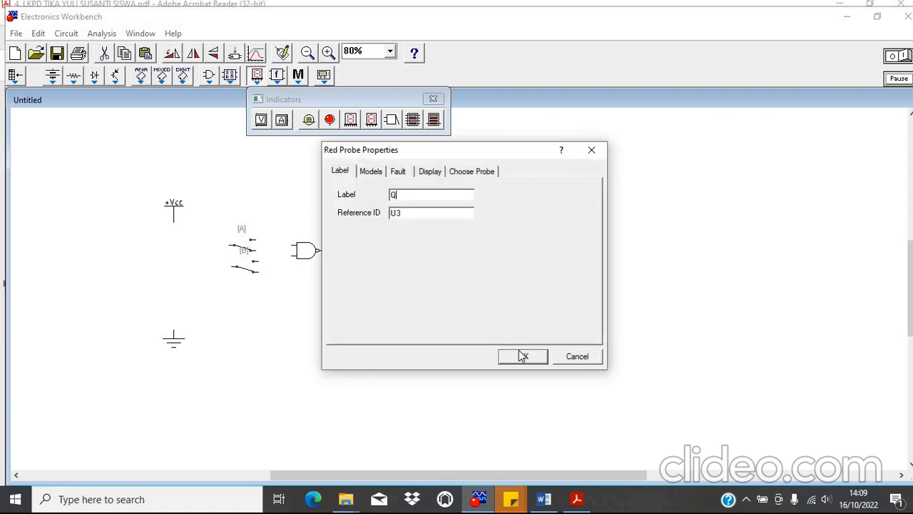
left_click(522, 356)
left_click(433, 99)
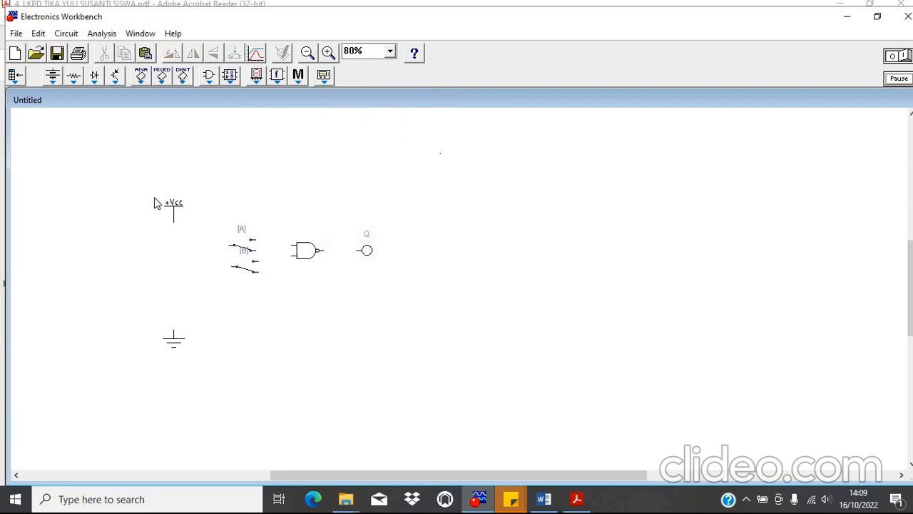
Duplicate the complete set of NAND components and place the copy in the empty area beside the original
left_click_drag(120, 171, 360, 343)
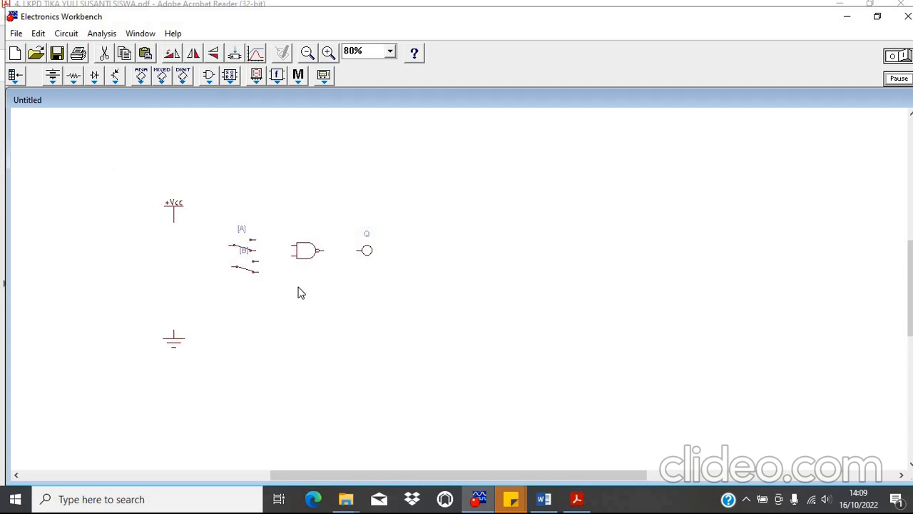
key("ctrl+c")
key("ctrl+v")
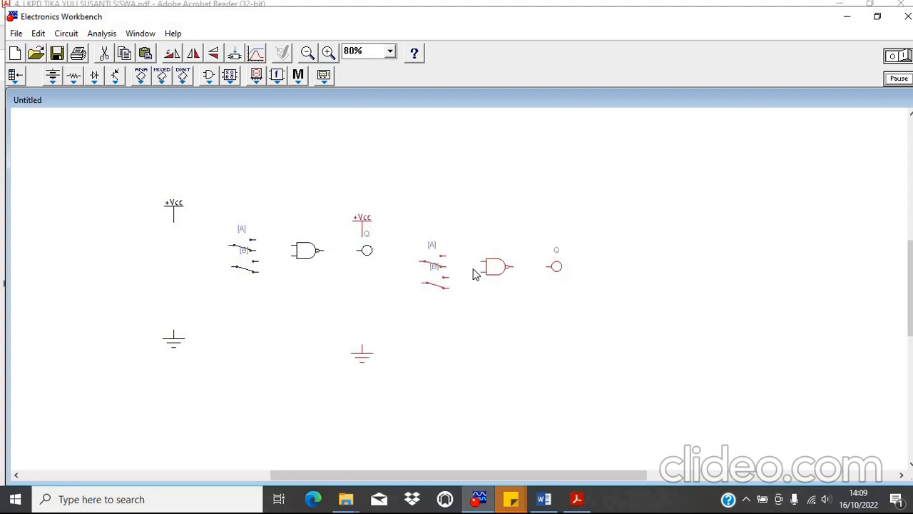
left_click_drag(491, 274, 618, 236)
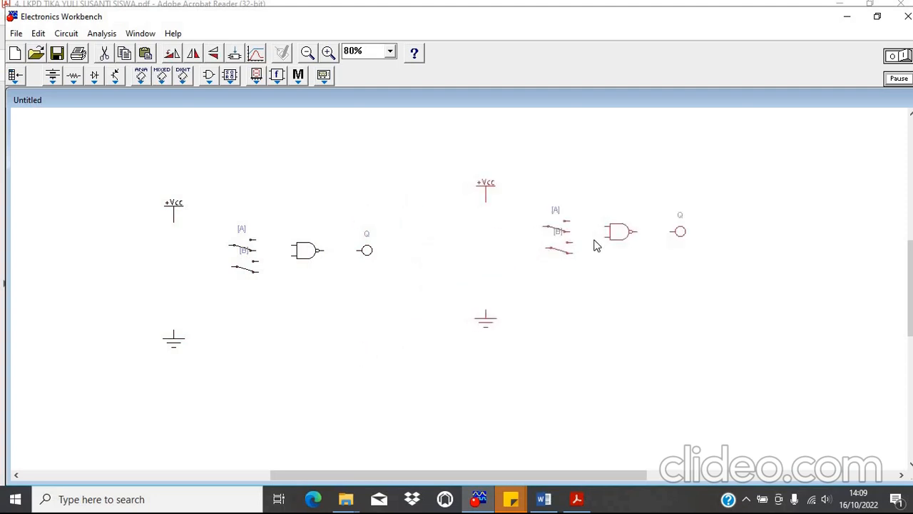
Delete the NAND gate from the duplicated set of components
left_click(618, 241)
key("Delete")
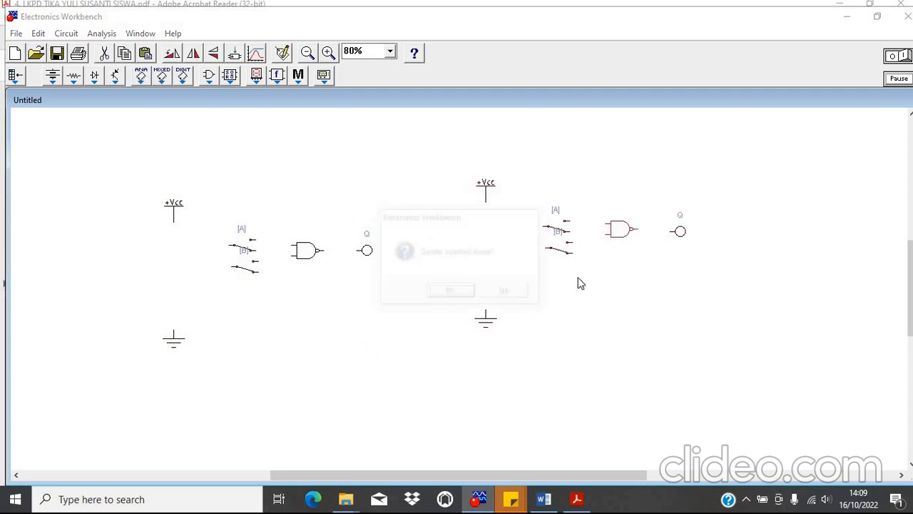
left_click(451, 292)
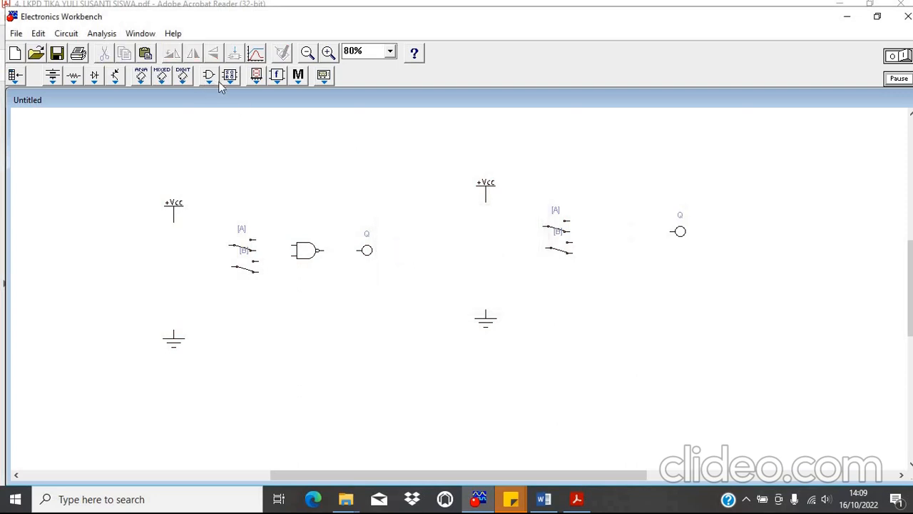
Place a two-input NOR gate between the switches and probe Q of the duplicated set
left_click(209, 77)
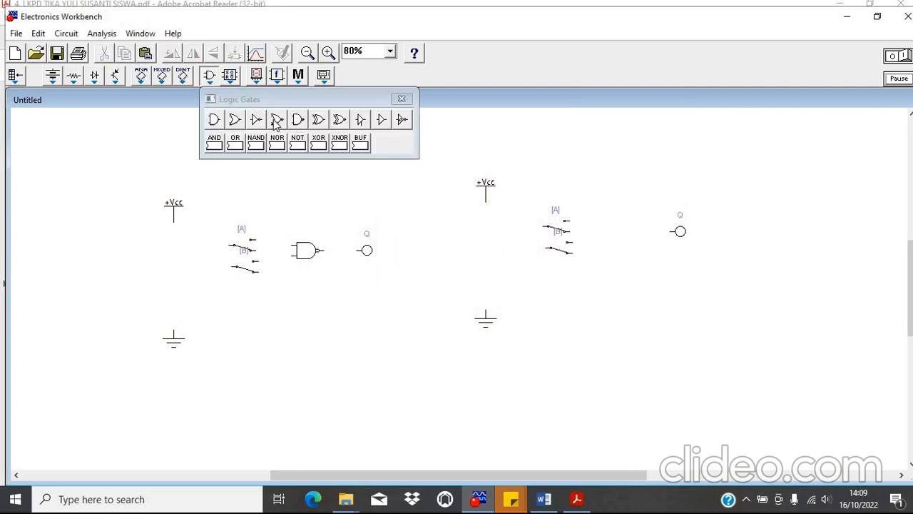
left_click_drag(277, 121, 640, 268)
left_click(401, 99)
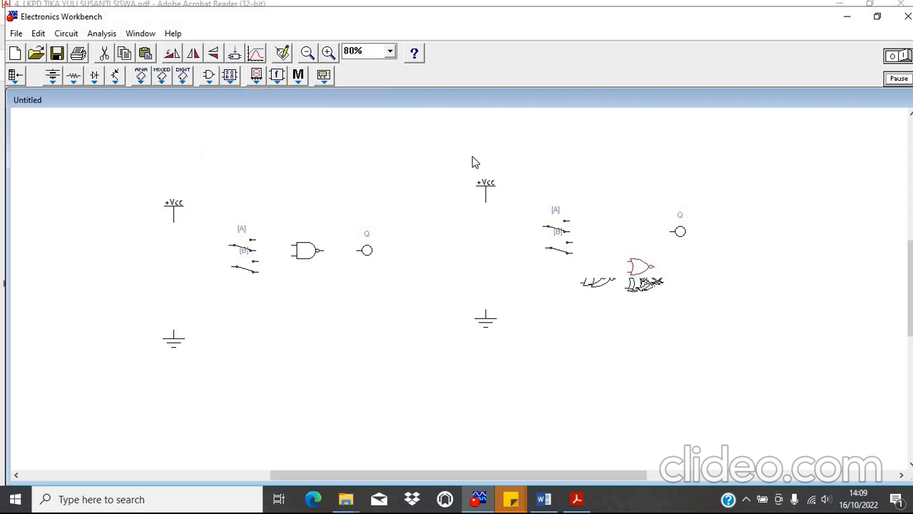
left_click(735, 353)
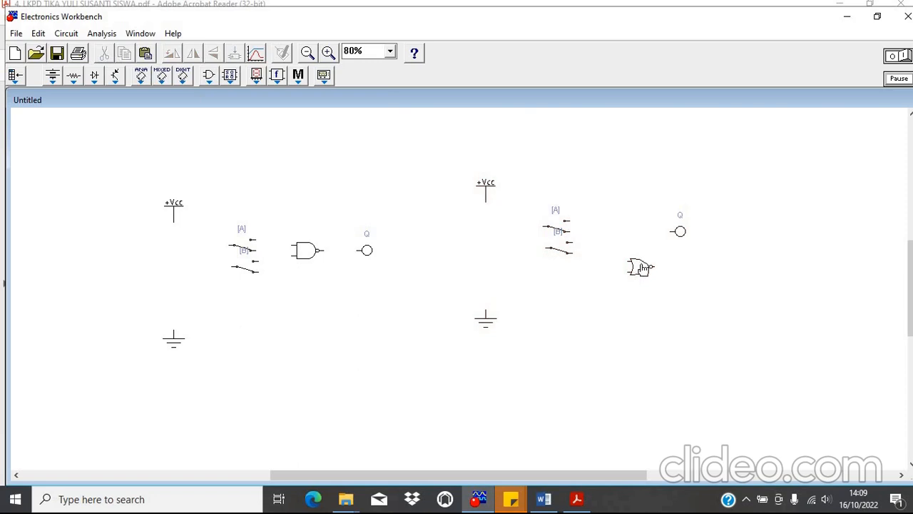
left_click_drag(642, 269, 630, 230)
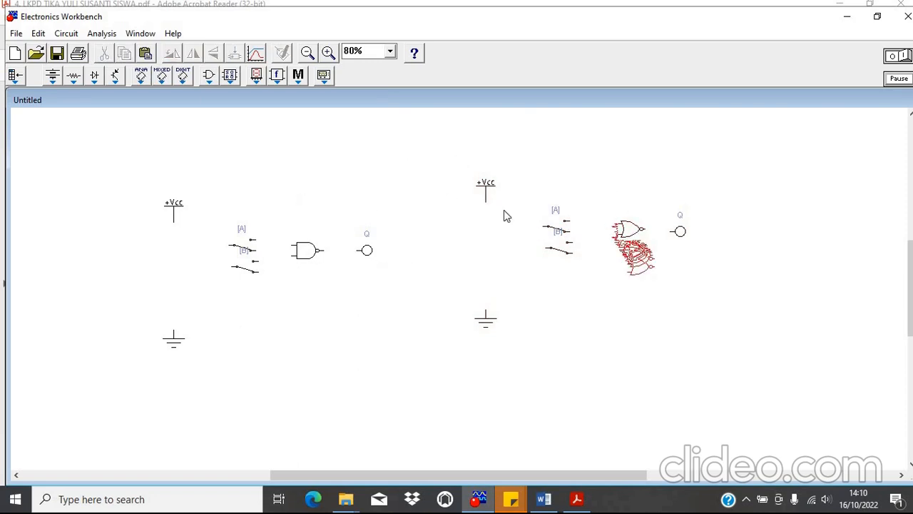
left_click(671, 346)
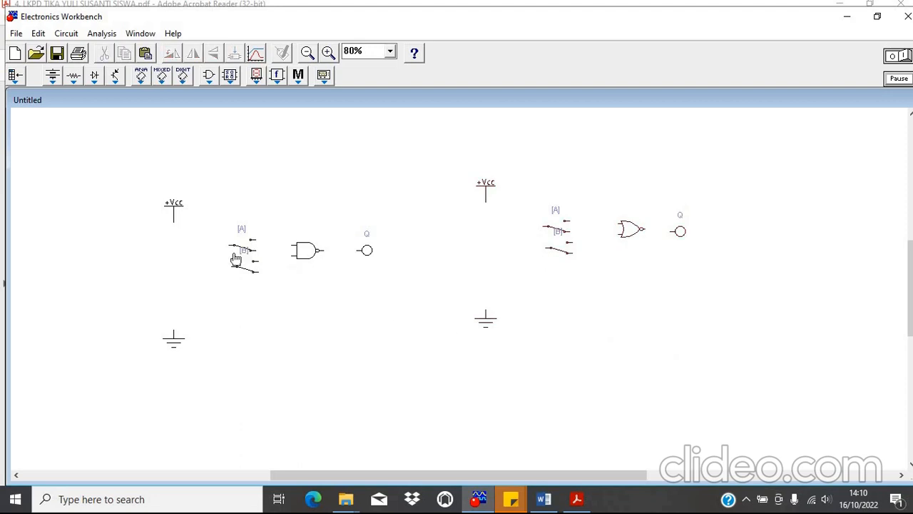
Rotate switches B and A of the NAND circuit half a turn so their paired contacts face the +Vcc and ground side
left_click_drag(229, 245, 175, 232)
left_click(247, 267)
right_click(250, 262)
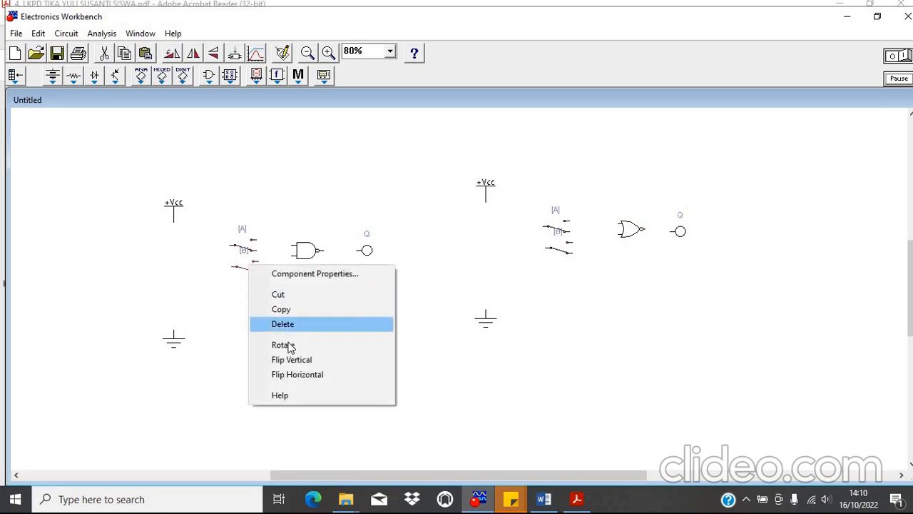
left_click(288, 344)
right_click(243, 264)
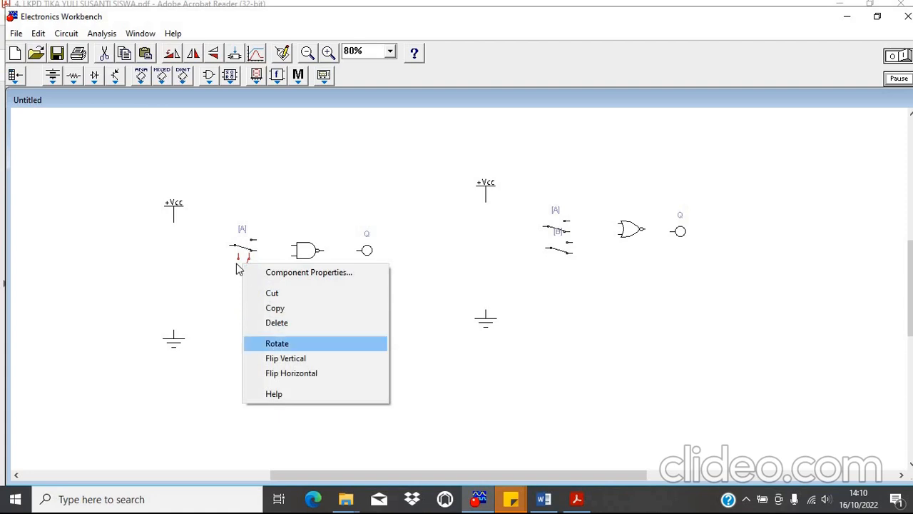
left_click(277, 344)
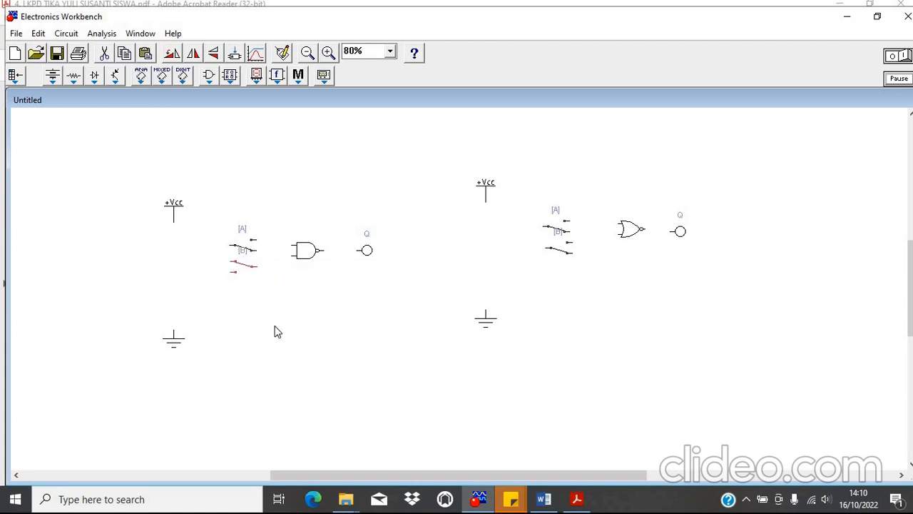
right_click(251, 246)
left_click(277, 322)
right_click(247, 243)
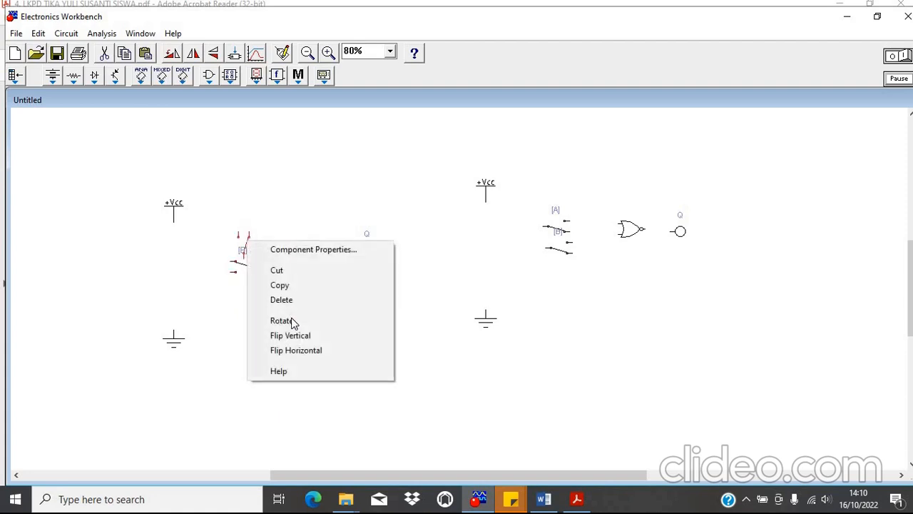
left_click(280, 321)
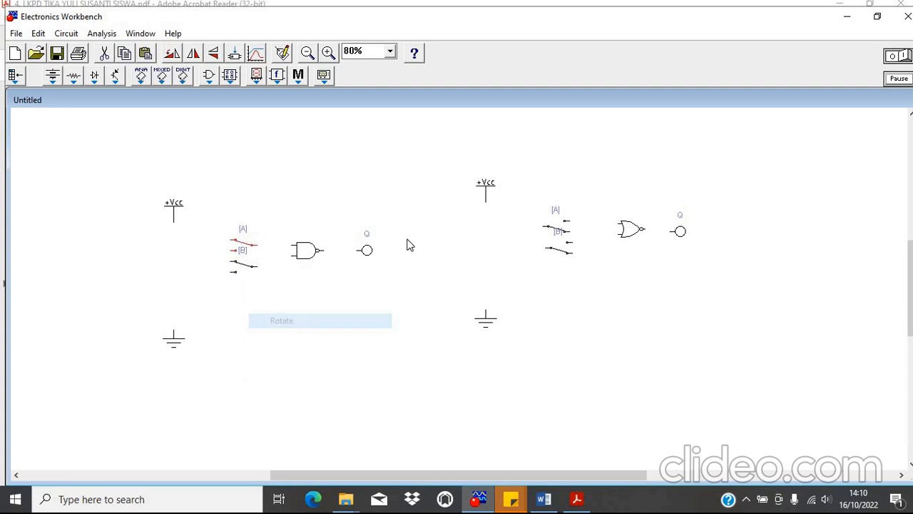
Delete the two unrotated switches from the NOR circuit
left_click(572, 263)
left_click_drag(584, 276, 581, 274)
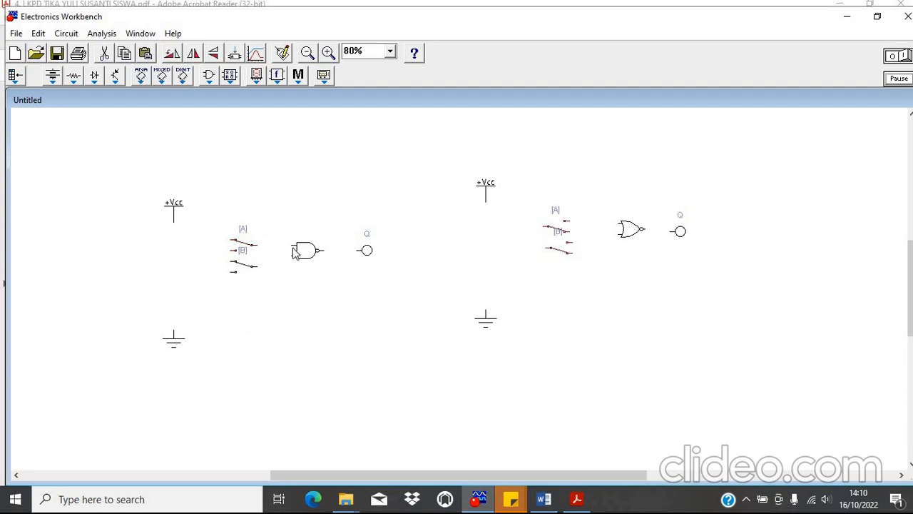
key("Delete")
key("Return")
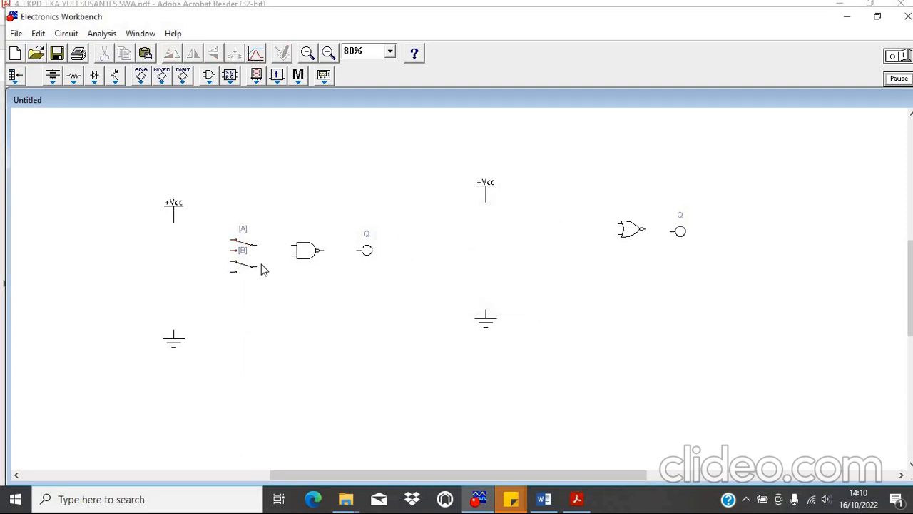
Paste a copy of the rotated A and B switches into the NOR circuit, between +Vcc and the NOR gate
left_click(603, 348)
key("ctrl+v")
left_click_drag(460, 283, 565, 218)
left_click(410, 312)
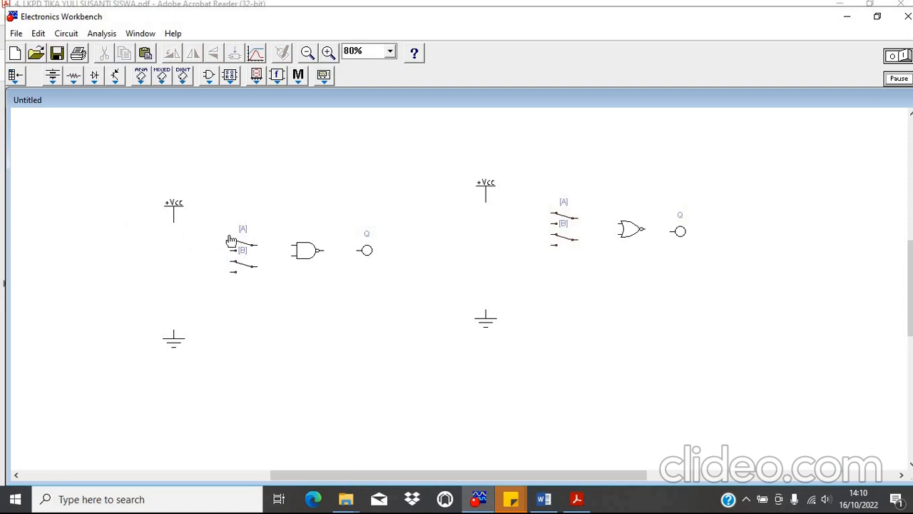
Wire the upper contacts of the NAND circuit's two switches to +Vcc and their lower contacts to ground
left_click_drag(229, 239, 173, 239)
left_click_drag(231, 249, 173, 331)
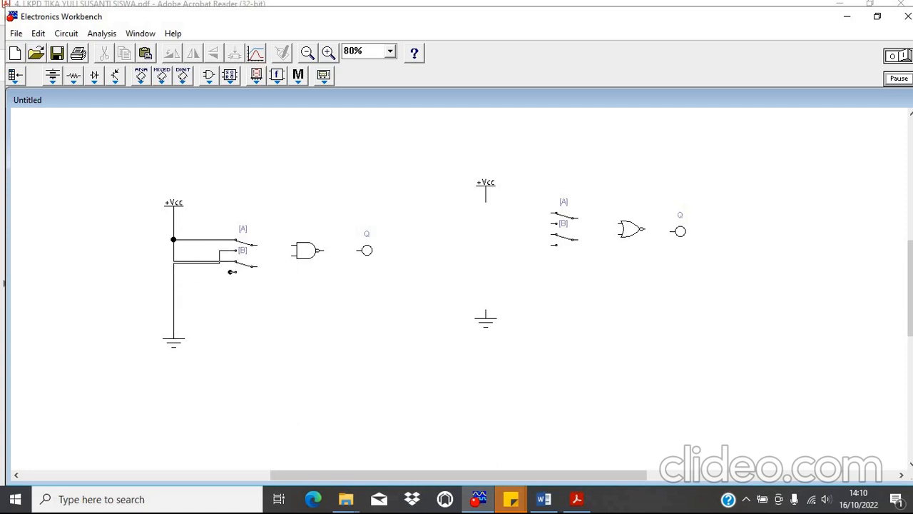
left_click_drag(232, 272, 174, 286)
Wire switches A and B to the NAND gate's inputs and its output to probe Q
left_click_drag(256, 268, 296, 255)
left_click(256, 268)
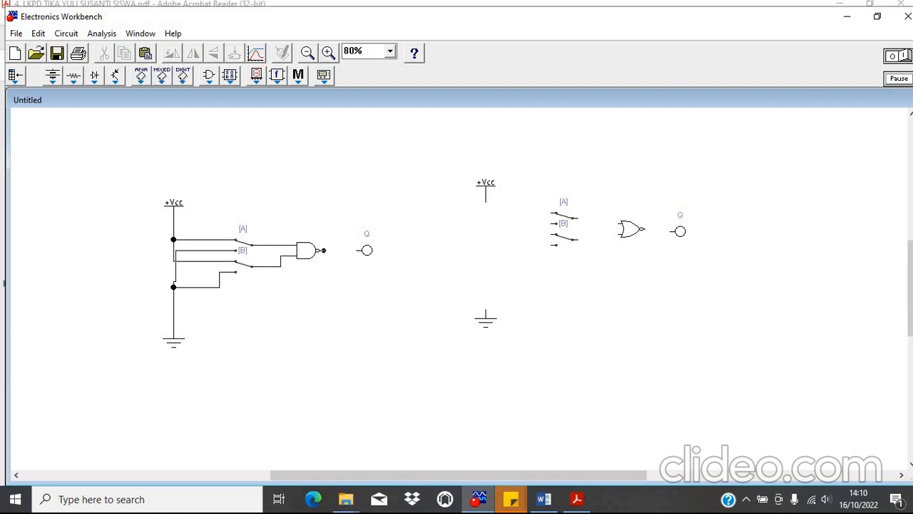
left_click_drag(361, 257, 363, 253)
Move the NOR circuit's +Vcc source slightly higher and wire both switches' upper contacts to it and their lower contacts to ground
left_click_drag(492, 209, 483, 181)
left_click(548, 214)
left_click_drag(551, 213, 480, 189)
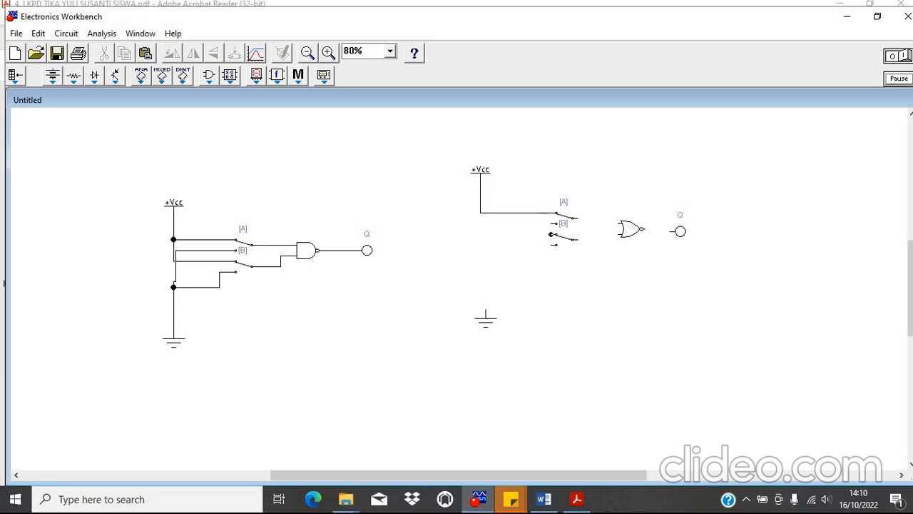
left_click_drag(551, 234, 479, 215)
left_click_drag(552, 224, 485, 312)
left_click_drag(486, 253, 484, 249)
Wire switches A and B to the NOR gate's inputs and its output to probe Q
left_click(579, 244)
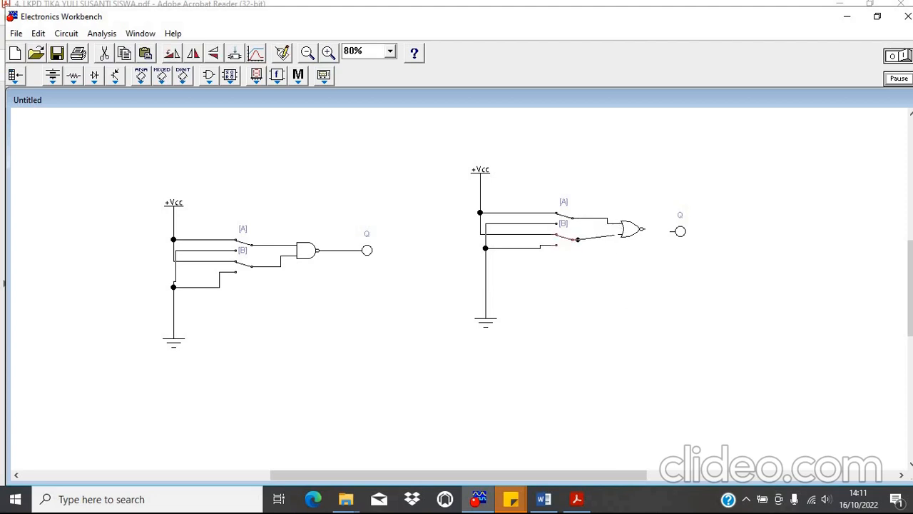
left_click_drag(615, 235, 675, 231)
left_click(580, 362)
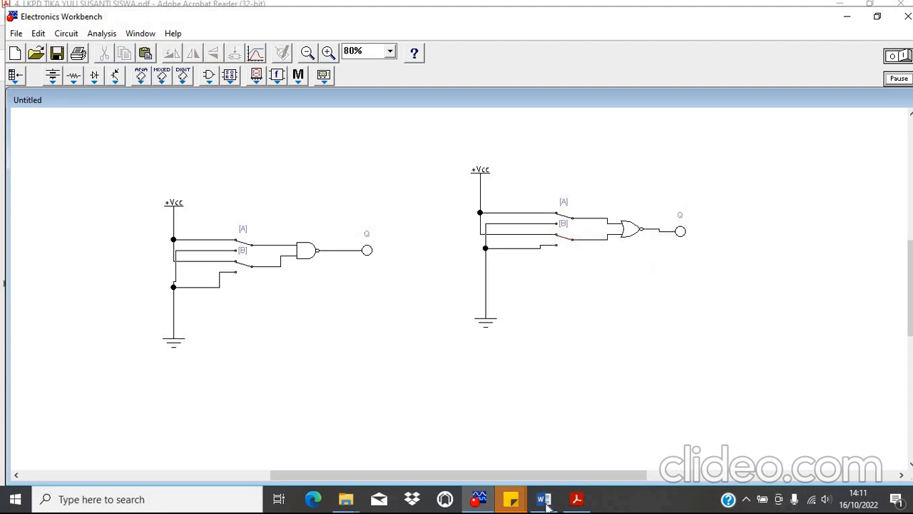
Consult the NAND truth table in Word, return to Electronics Workbench and simulate both circuits with switches A and B set to ground
left_click(544, 499)
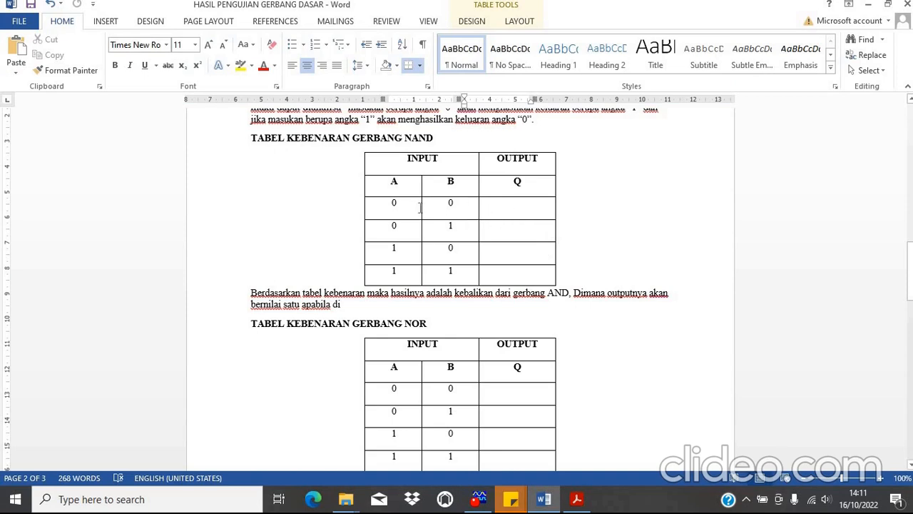
left_click(479, 499)
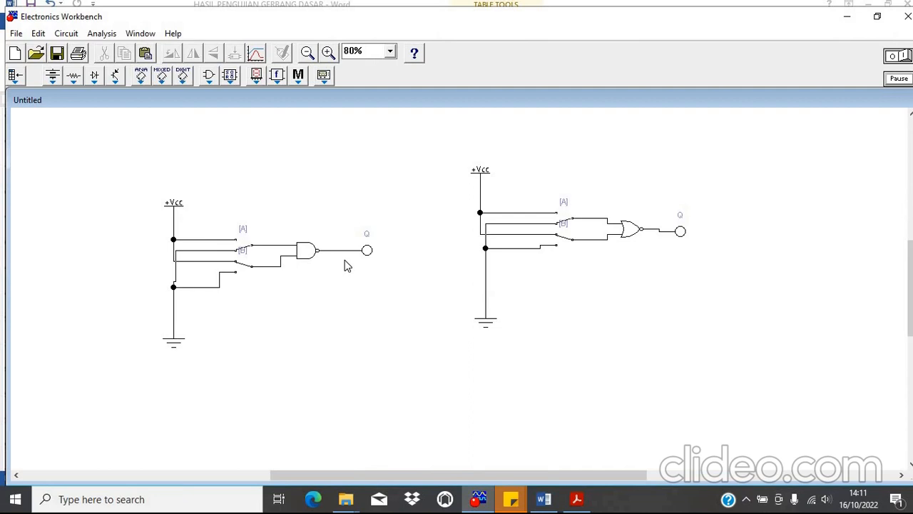
key("b")
left_click(905, 58)
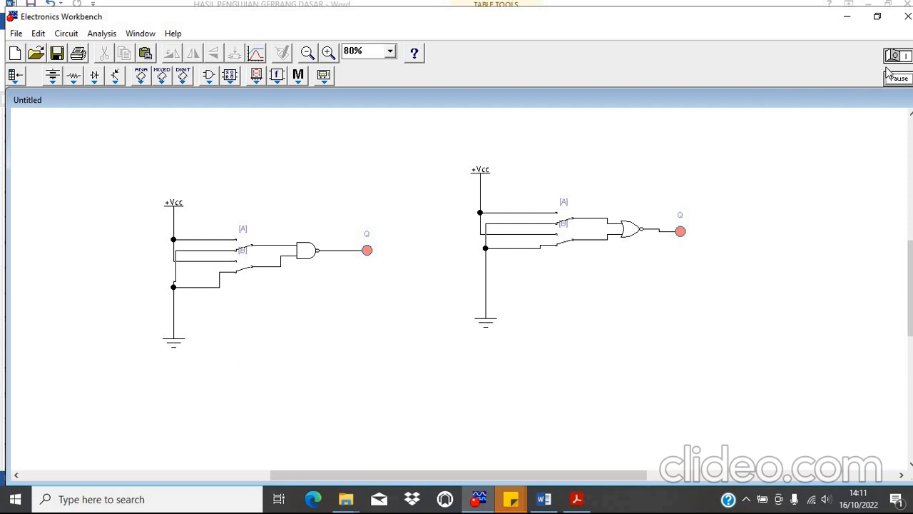
Switch to Word and enter 1 as output Q for A=0, B=0 in both the NAND and NOR truth tables
left_click(546, 499)
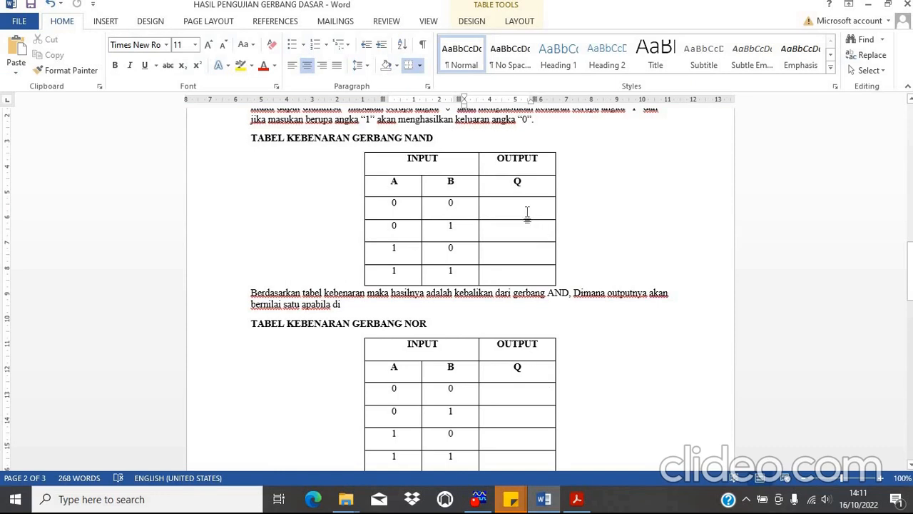
left_click(528, 213)
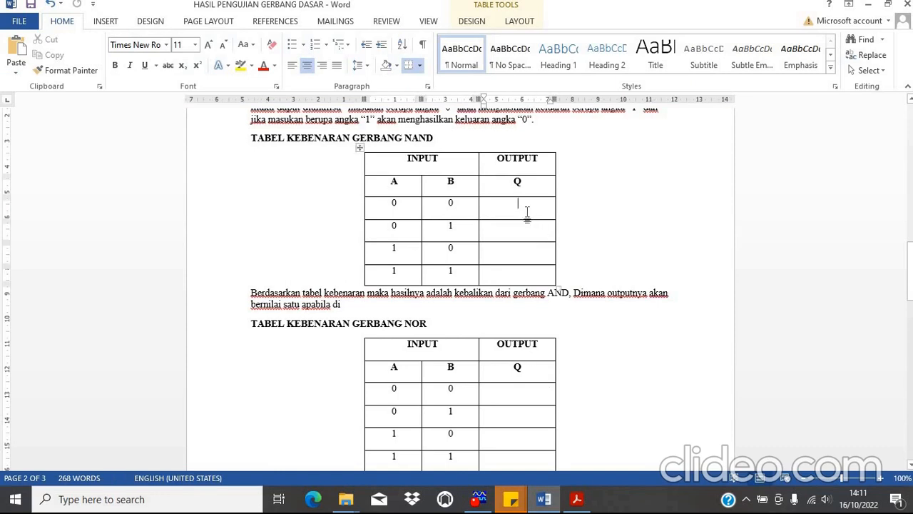
left_click(521, 392)
type("1")
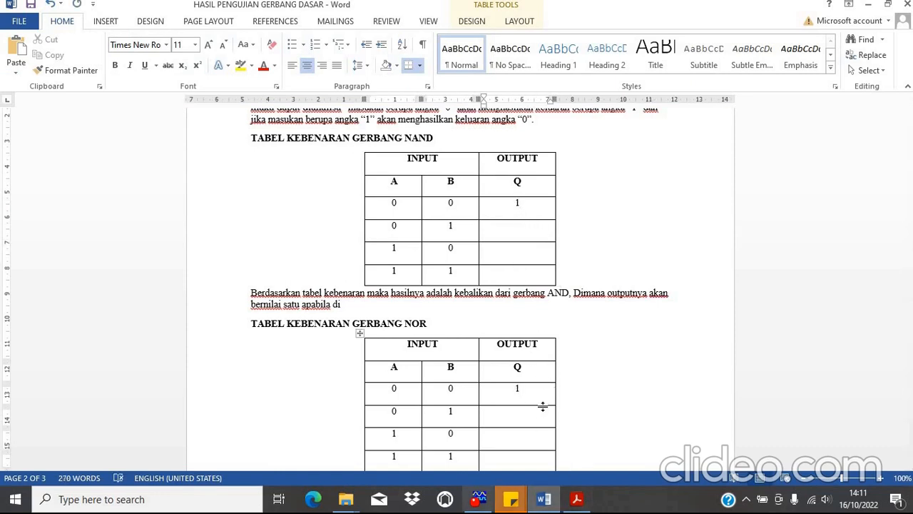
scroll(498, 407, "down", 1)
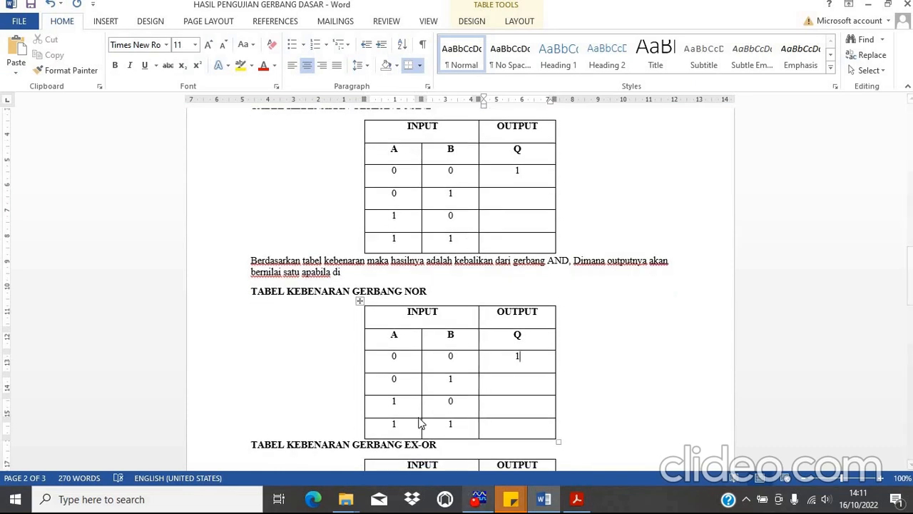
Set switch B to +Vcc in Electronics Workbench, then record Q in Word for A=0, B=1 as 1 for NAND and 0 for NOR
left_click(478, 498)
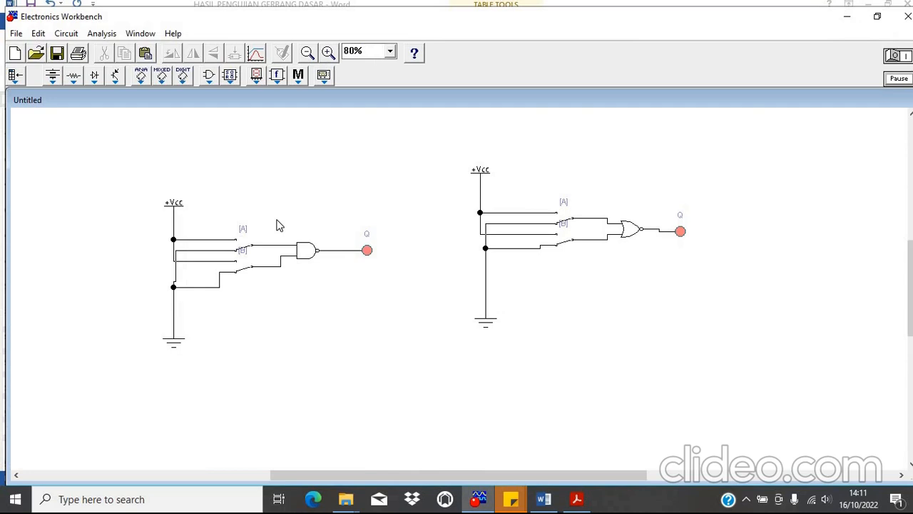
key("b")
left_click(544, 500)
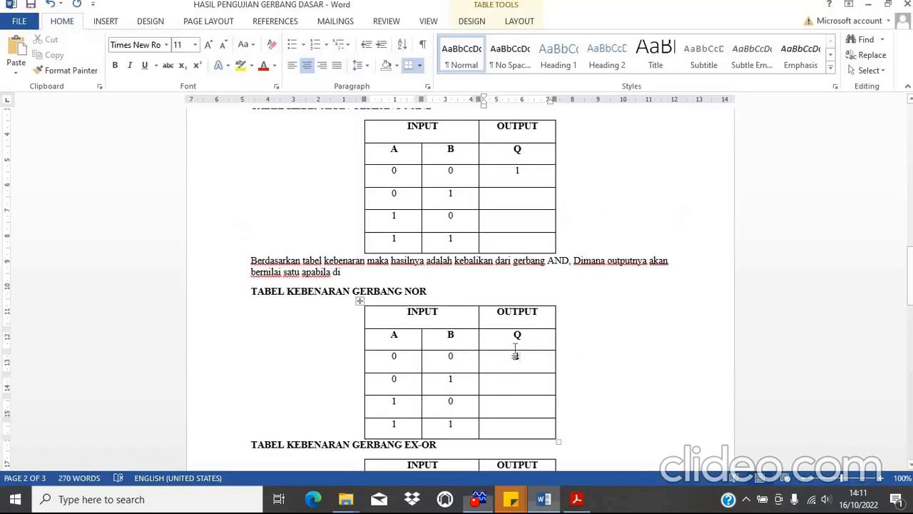
left_click(517, 195)
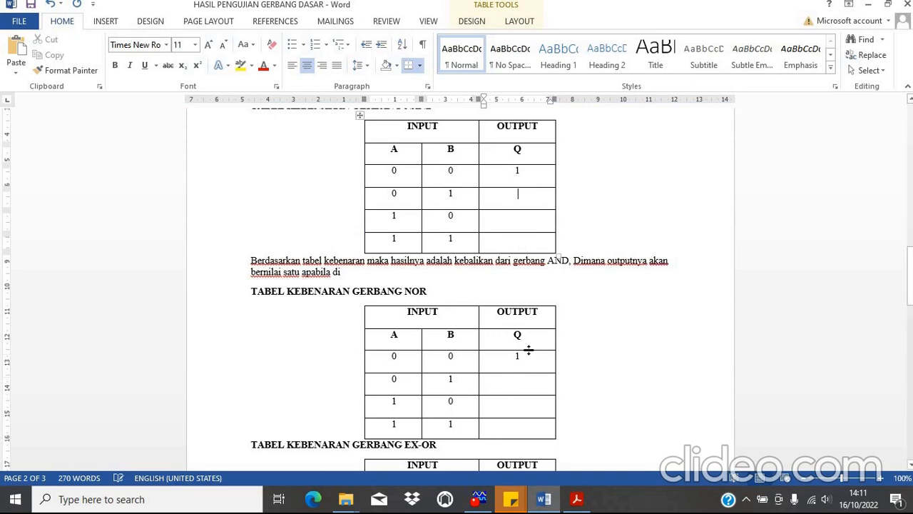
left_click(490, 501)
left_click(490, 501)
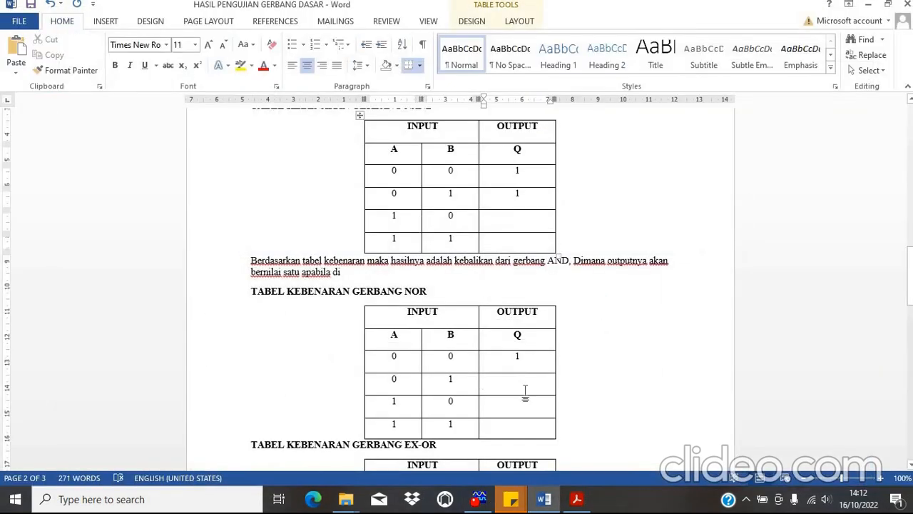
type("0")
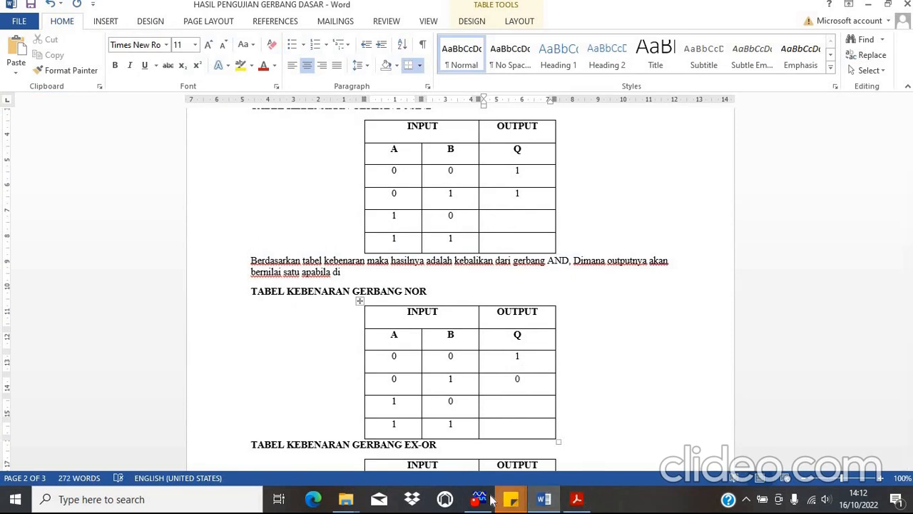
Return to Electronics Workbench, restart the simulation and set switch A to +Vcc and switch B to ground in both circuits
left_click(479, 501)
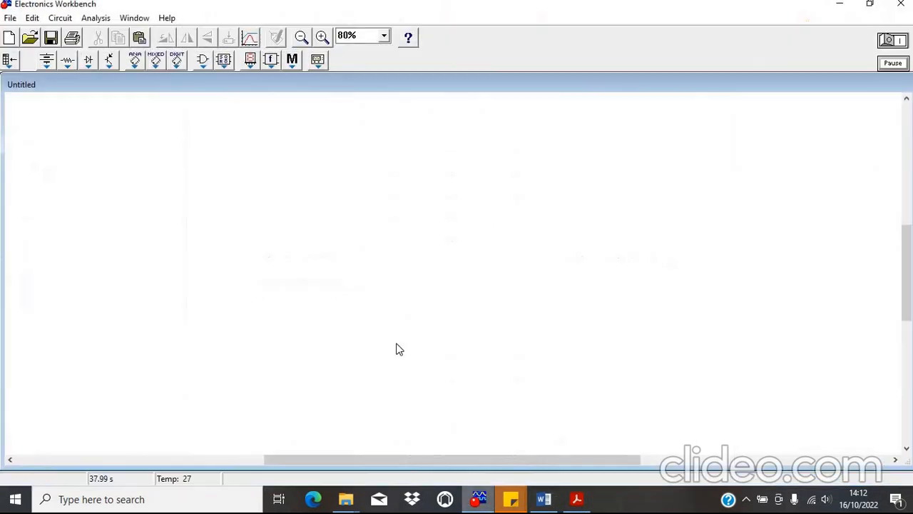
left_click(479, 500)
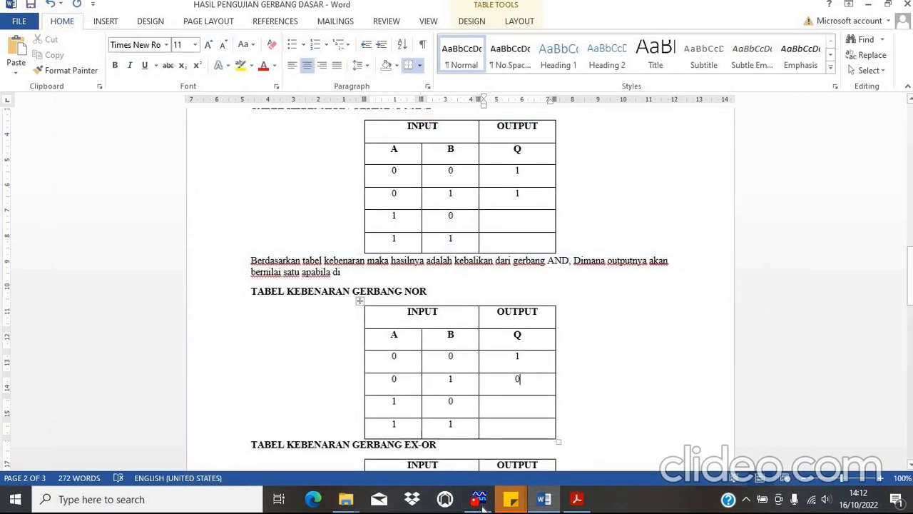
left_click(479, 500)
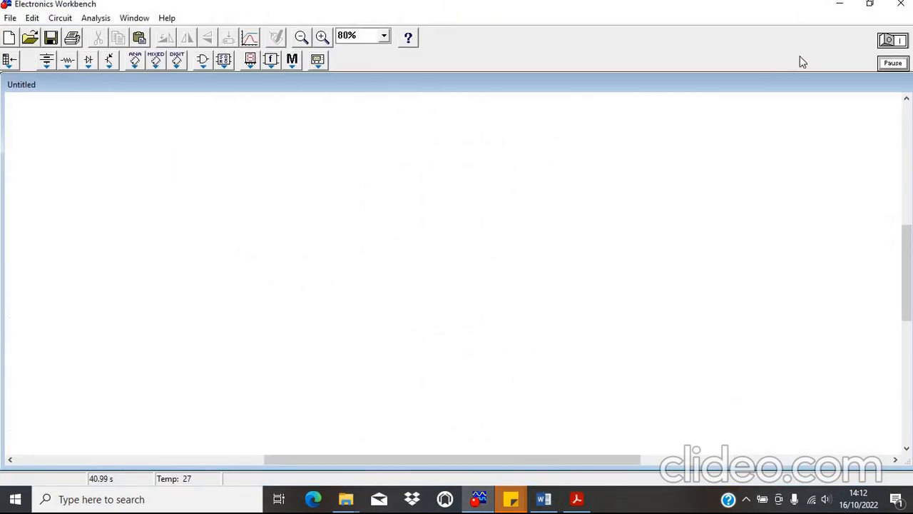
left_click(893, 41)
left_click(893, 41)
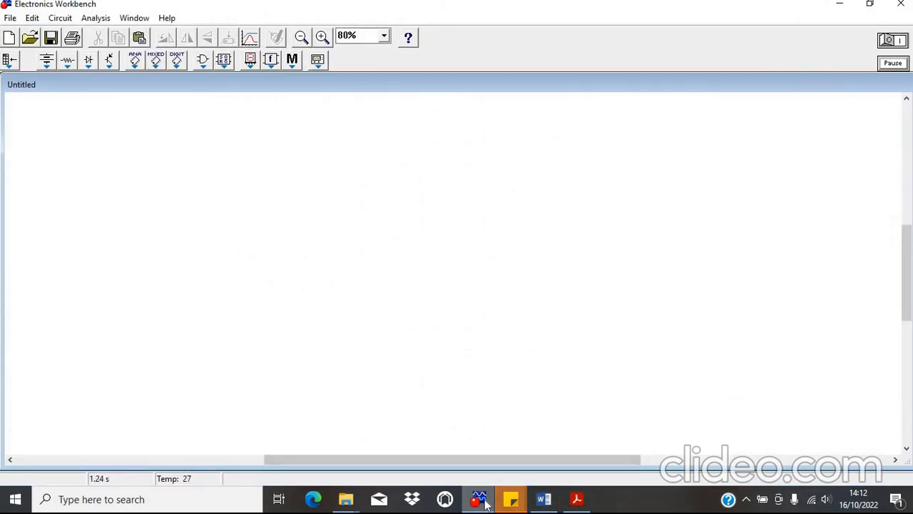
left_click(480, 500)
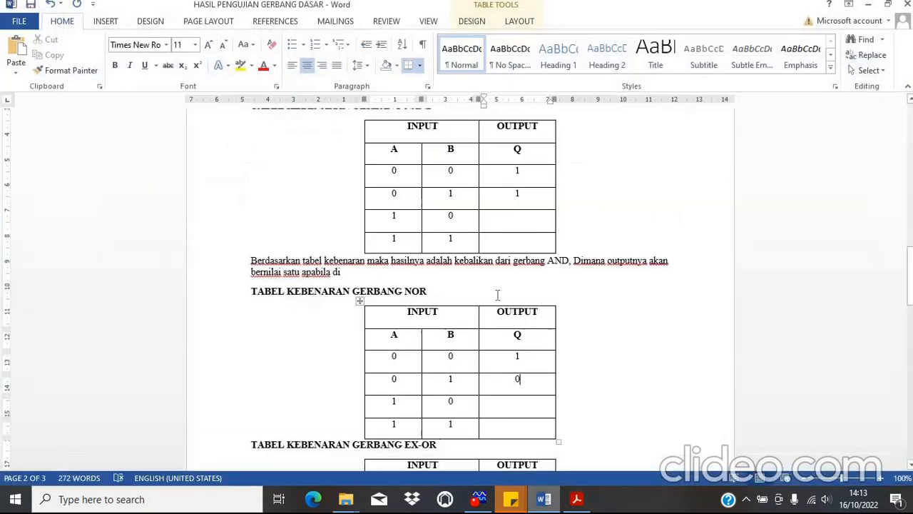
left_click(543, 499)
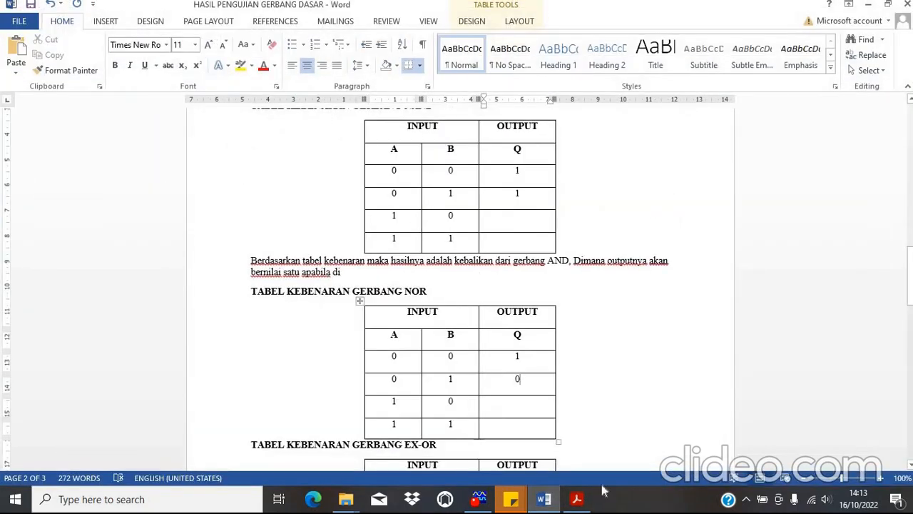
left_click(482, 500)
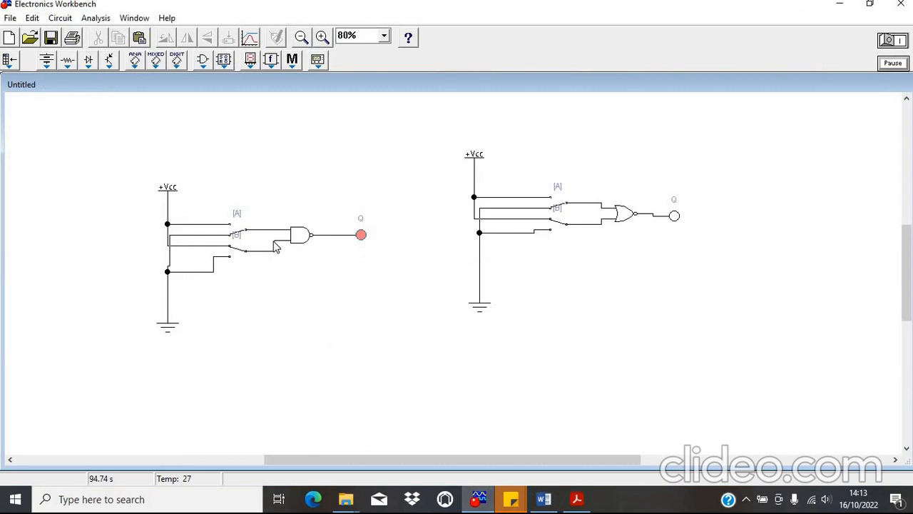
key("a")
key("b")
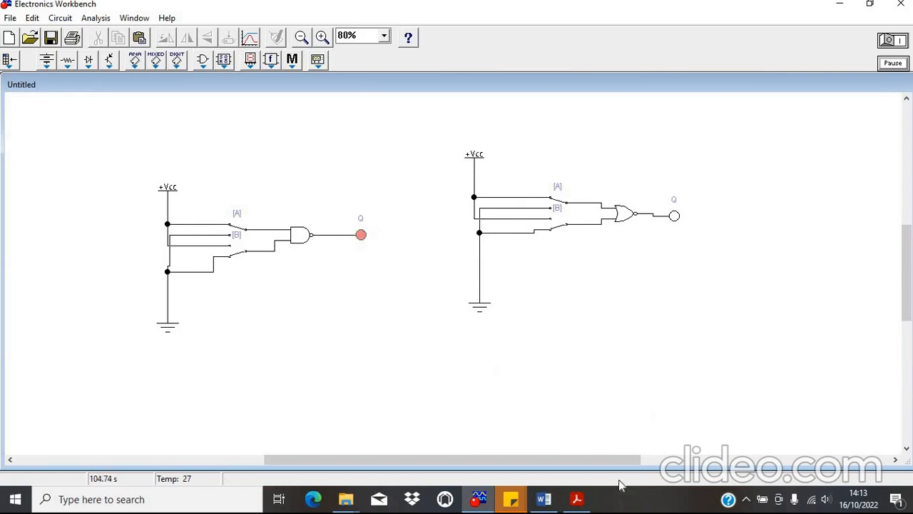
Switch to Word and record output Q for A=1, B=0 as 1 in the NAND table and 0 in the NOR table
left_click(542, 499)
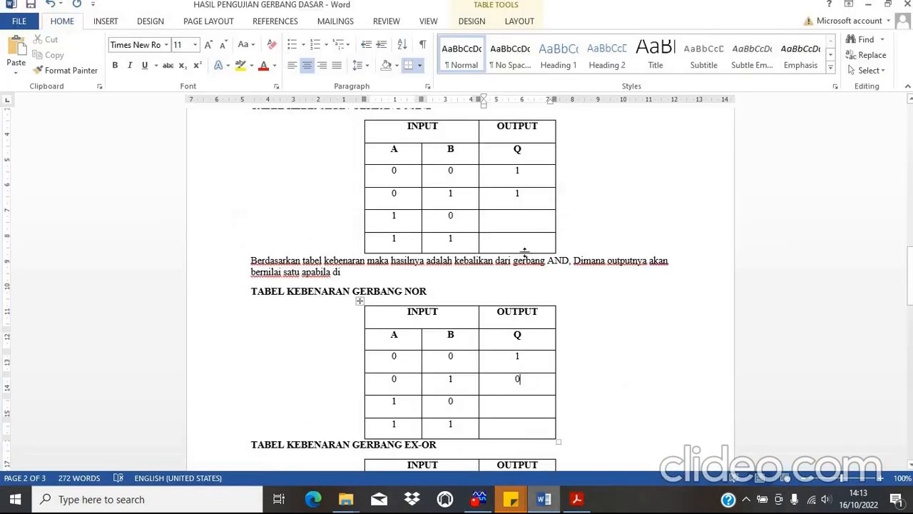
left_click(513, 226)
type("1")
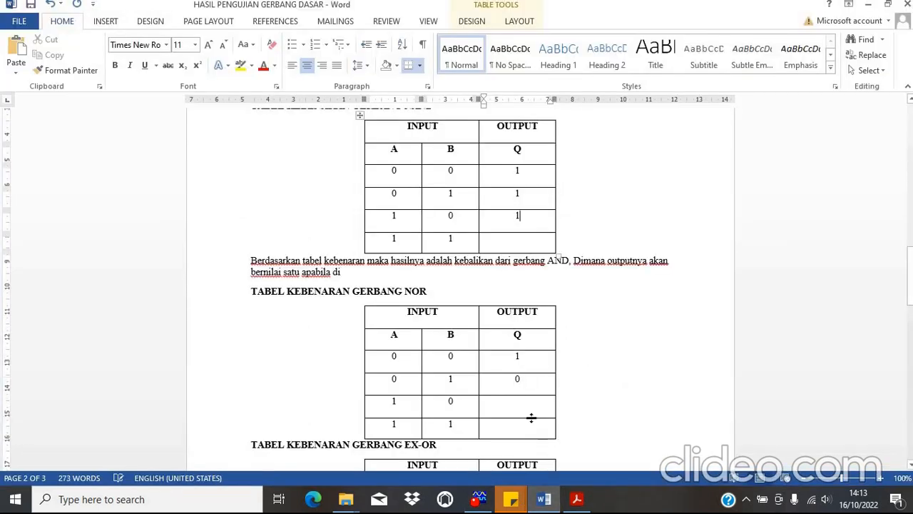
left_click(521, 406)
type("0")
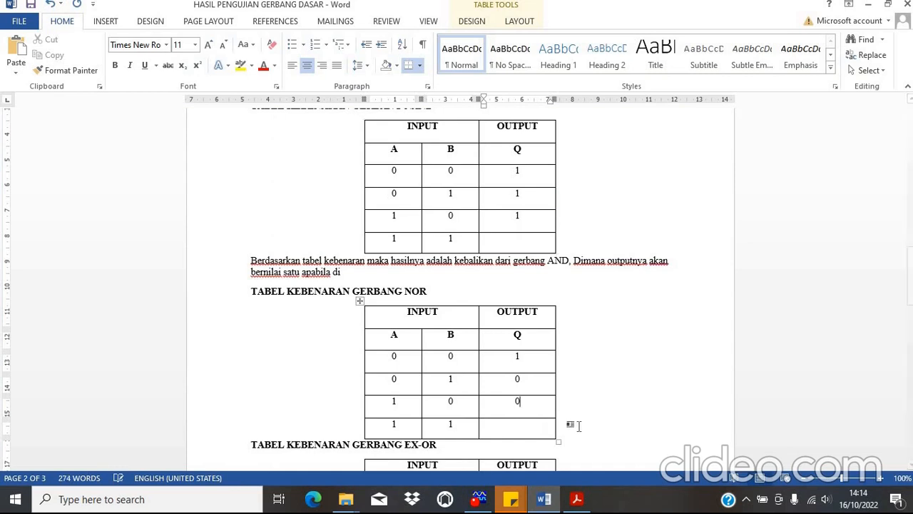
Set switch B to +Vcc in Electronics Workbench, then enter 0 as output Q for A=1, B=1 in Word's NAND and NOR tables
left_click(480, 500)
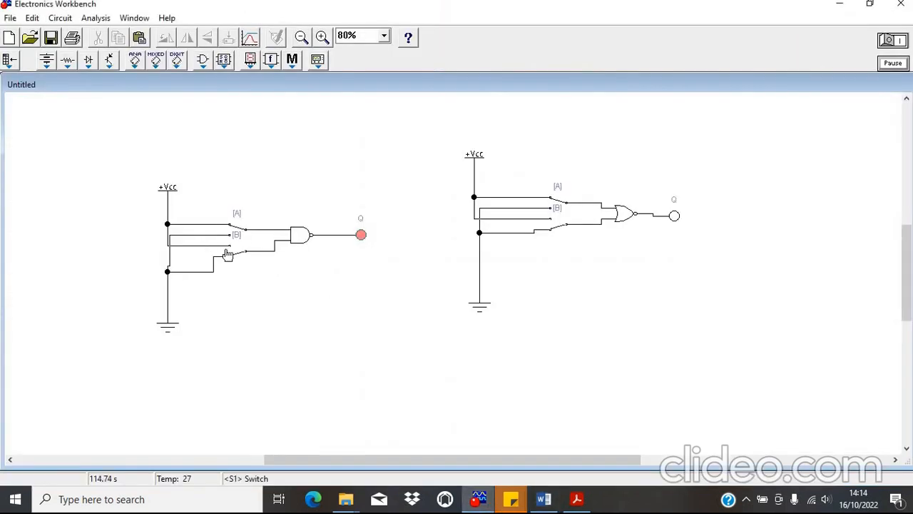
key("b")
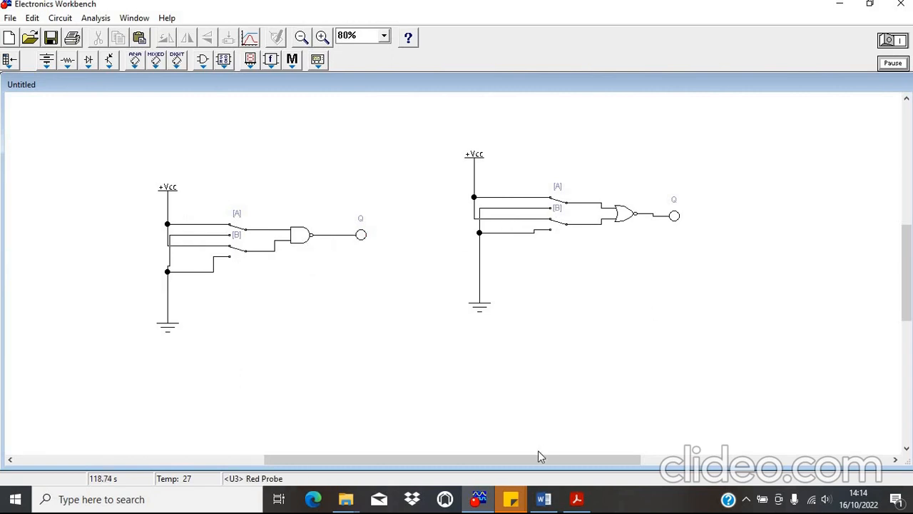
key("alt+Tab")
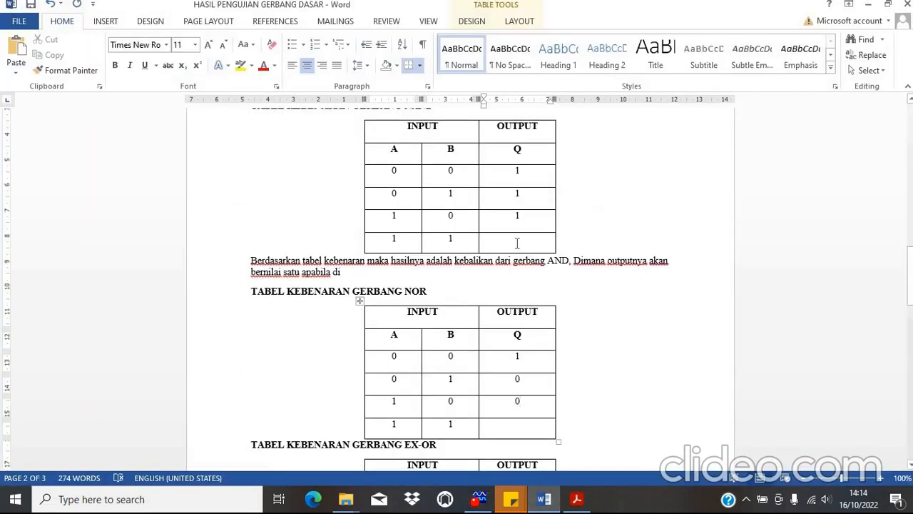
left_click(517, 244)
type("0")
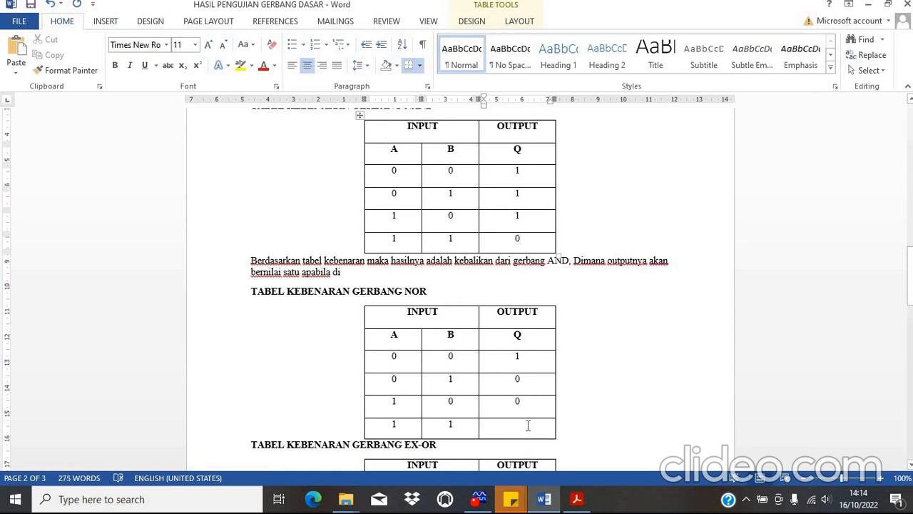
left_click(528, 426)
type("0")
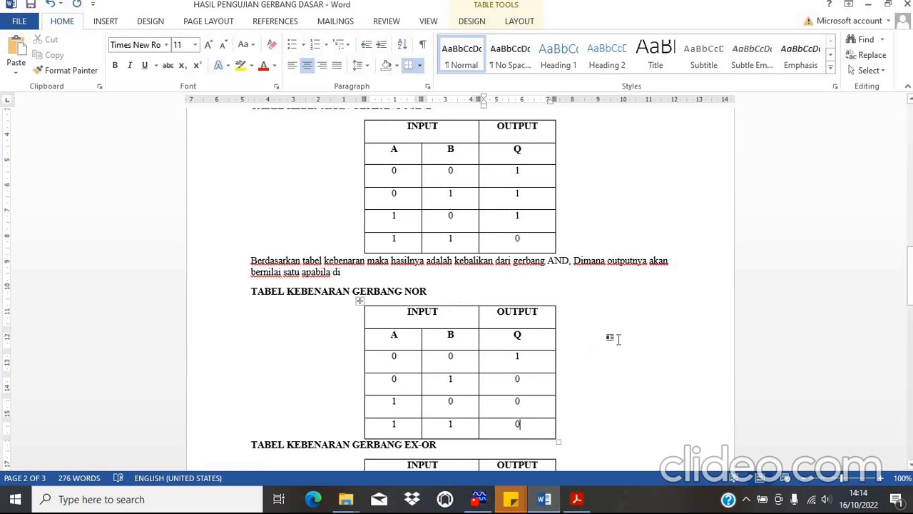
Look ahead to the EX-OR truth table in Word, then return to Electronics Workbench and stop the simulation
scroll(618, 339, "down", 3)
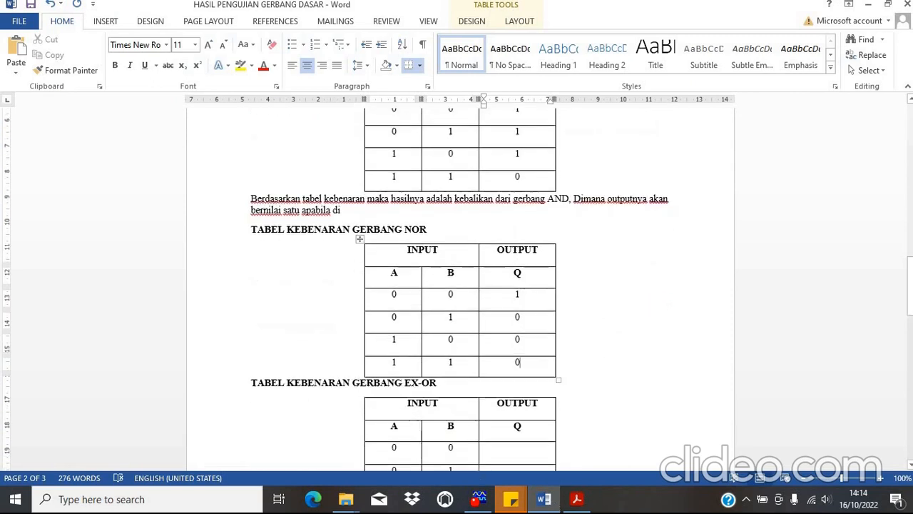
scroll(618, 339, "down", 3)
left_click(479, 501)
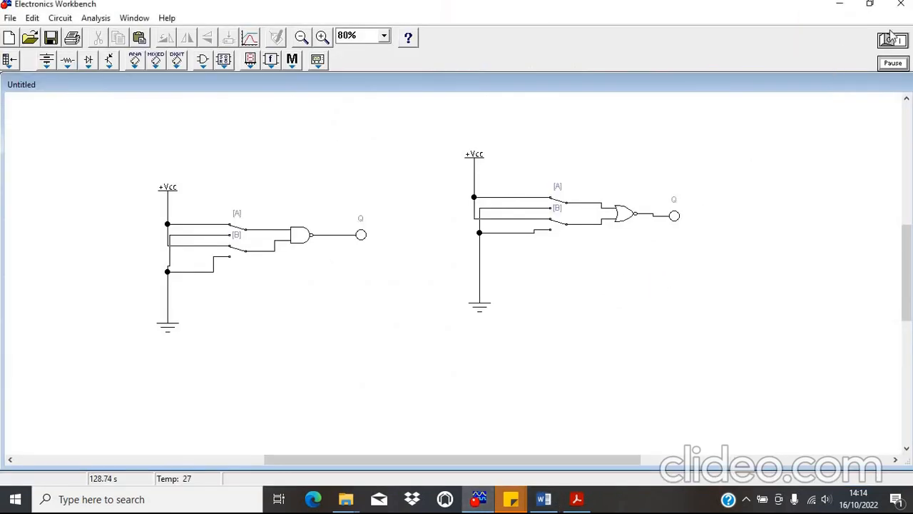
left_click(891, 39)
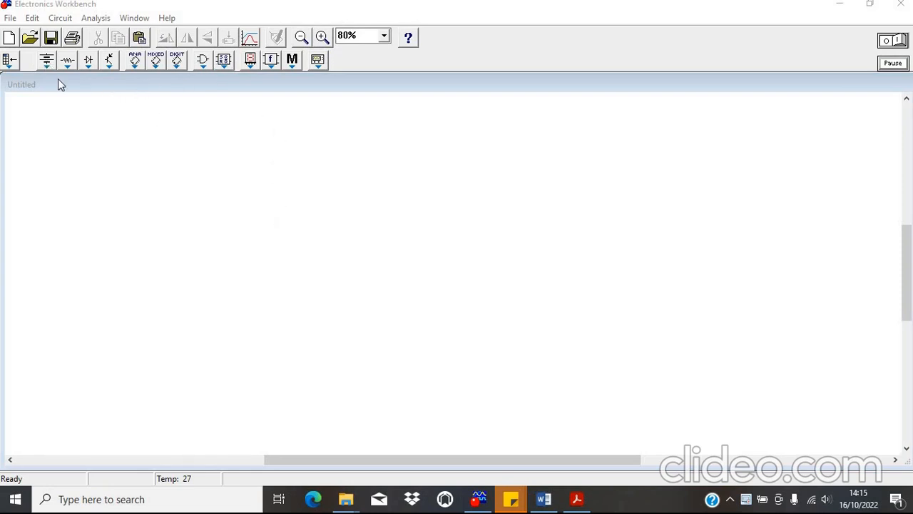
Place a ground and a +Vcc source above it in the empty workspace for a new circuit
left_click(47, 60)
left_click_drag(52, 105, 187, 307)
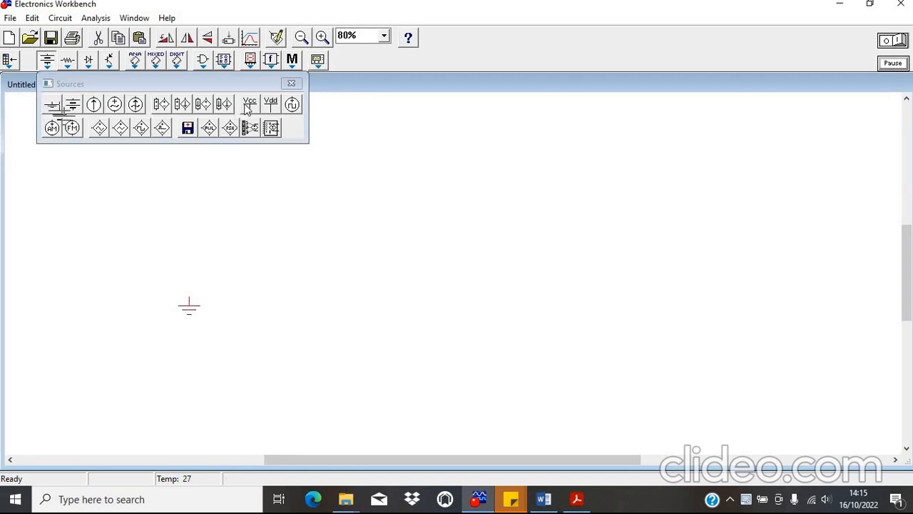
left_click_drag(250, 104, 178, 170)
left_click(291, 85)
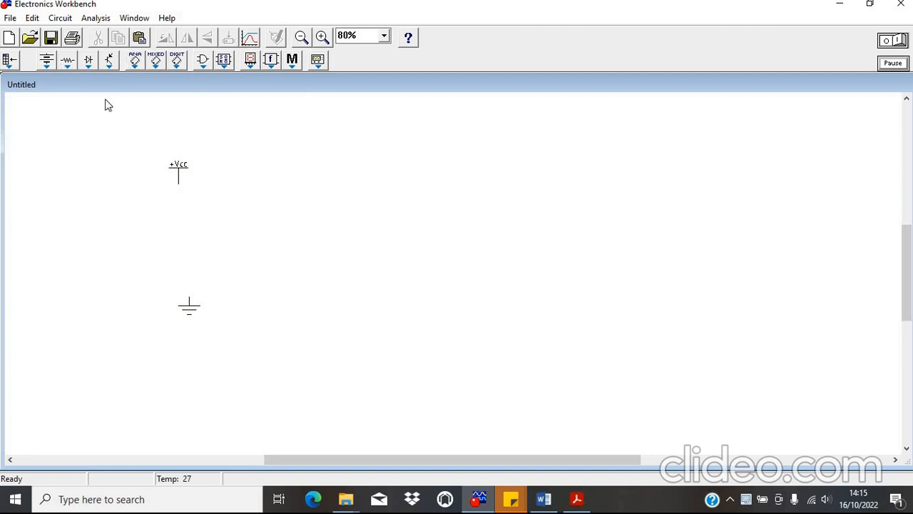
Place a switch between and beside the +Vcc source and ground, and delete the extra switch near +Vcc
left_click(67, 60)
left_click_drag(250, 209, 220, 156)
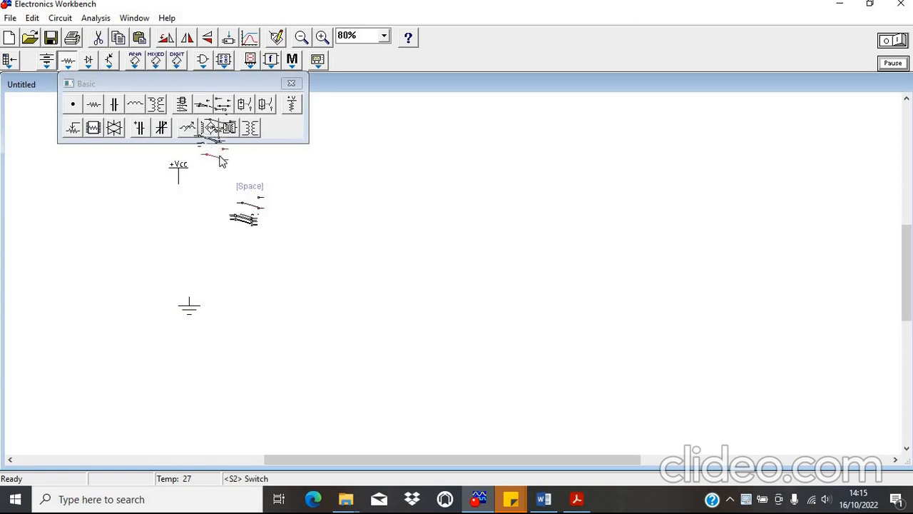
right_click(261, 208)
left_click(260, 214)
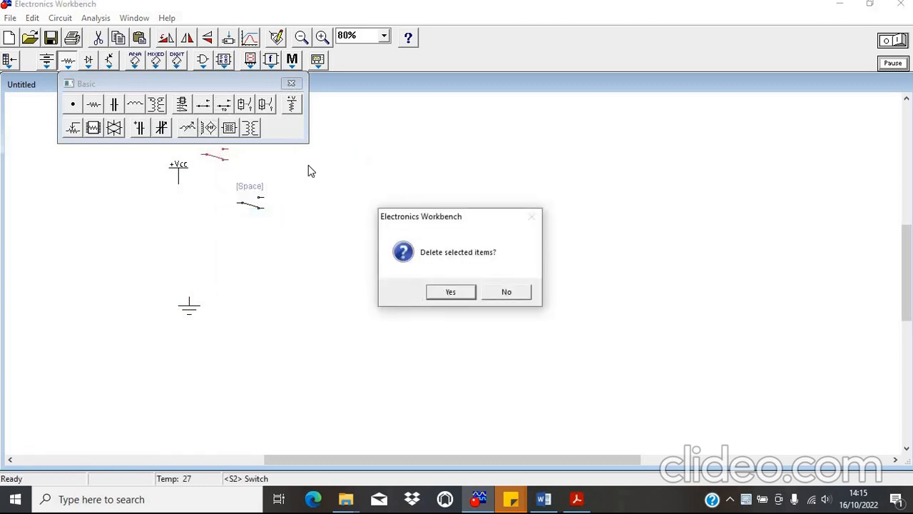
key("Return")
Place a red probe to the right of the switch as the circuit's output indicator
left_click(252, 64)
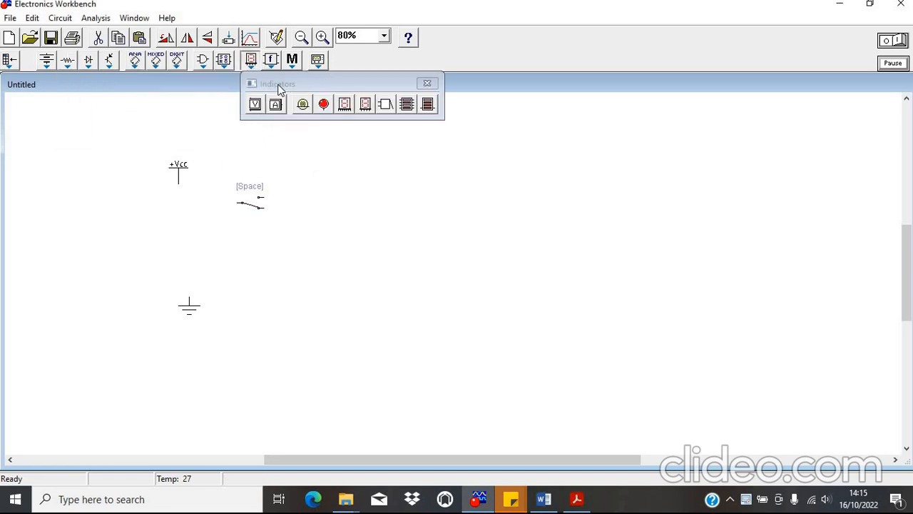
left_click_drag(376, 193, 384, 215)
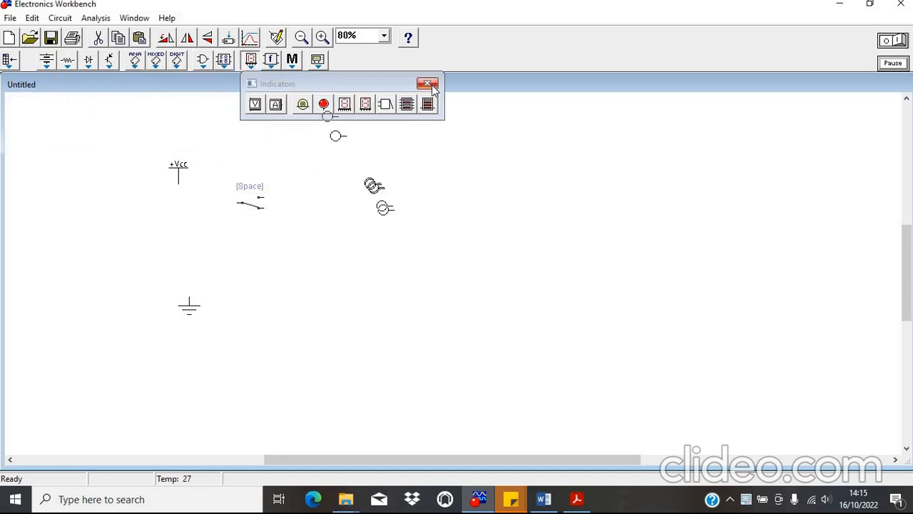
left_click(431, 85)
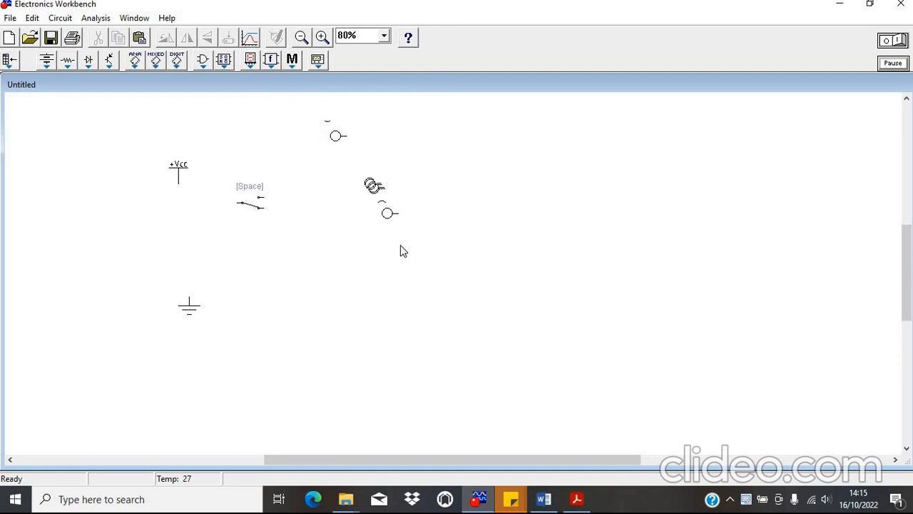
Rotate the switch twice so its common terminal faces the probe, and paste a copy of the switch just below it
right_click(260, 205)
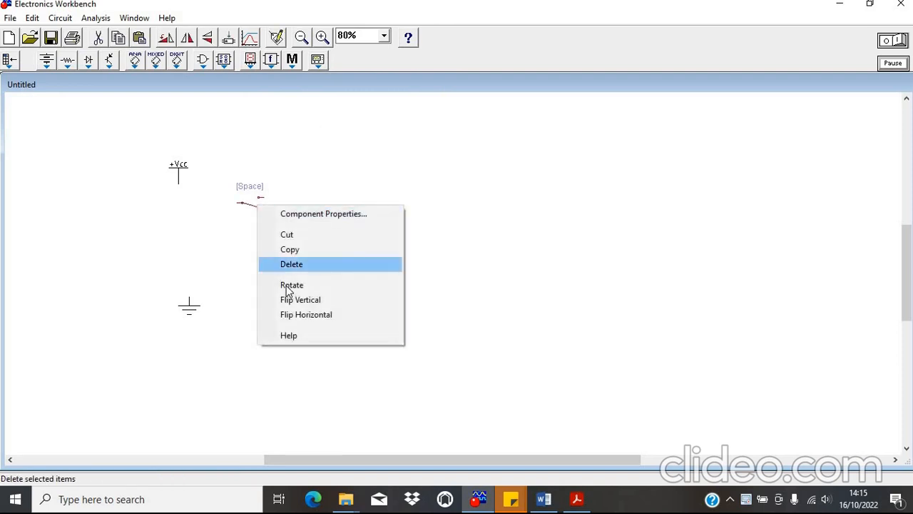
left_click(287, 287)
right_click(248, 207)
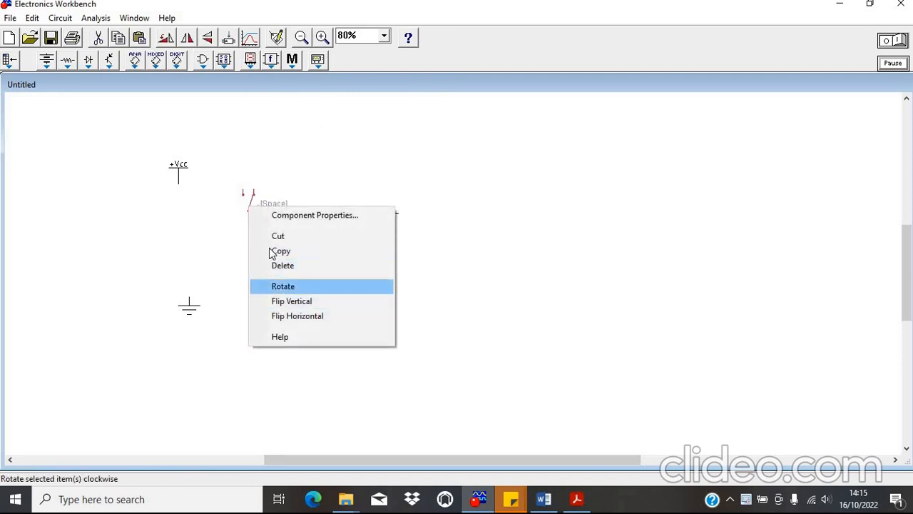
left_click(283, 286)
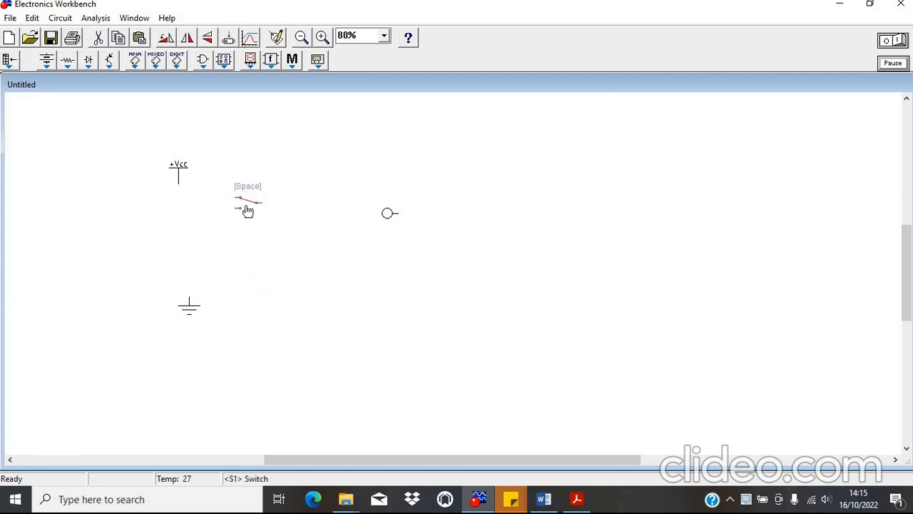
key("ctrl+v")
left_click_drag(275, 242, 254, 236)
Assign key A to the upper switch and key B to the lower switch
double_click(249, 202)
type("A")
left_click(487, 335)
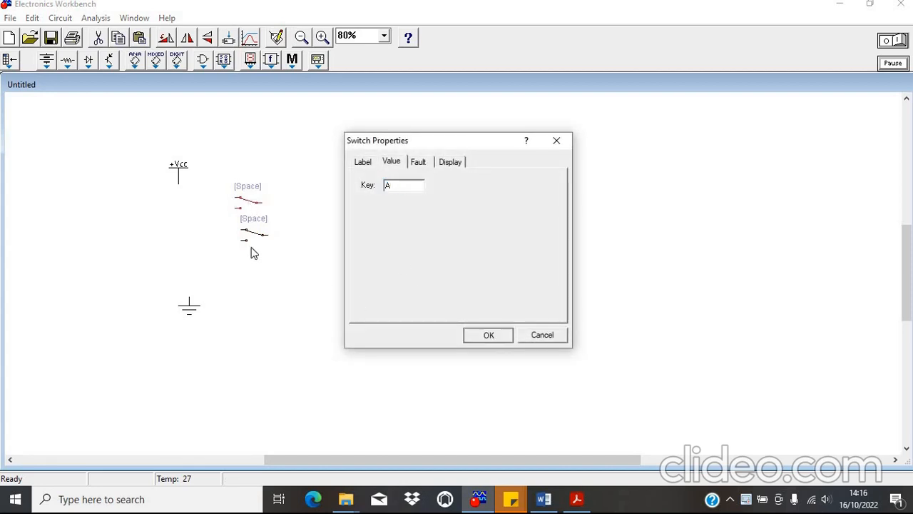
double_click(255, 237)
type("B")
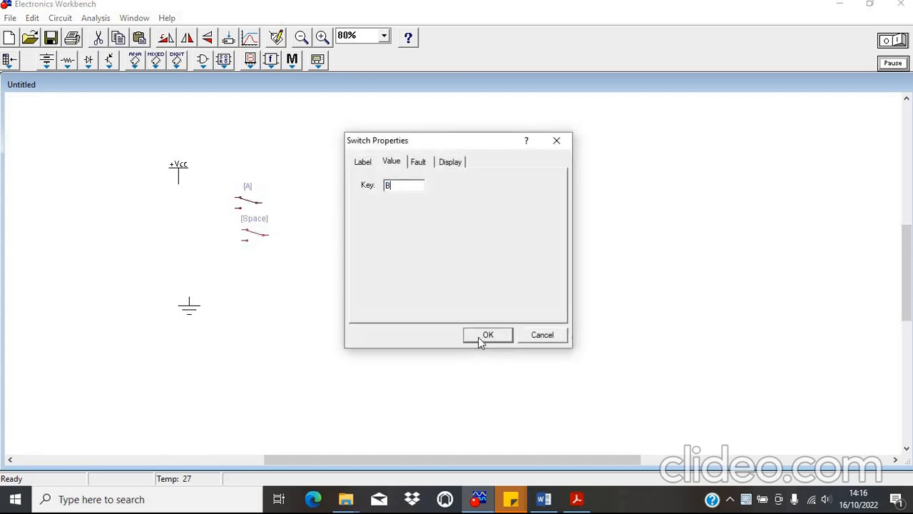
left_click(481, 336)
Rotate the red probe twice so its terminal faces the switches, label it Q, and shift it slightly away from the switches
right_click(384, 214)
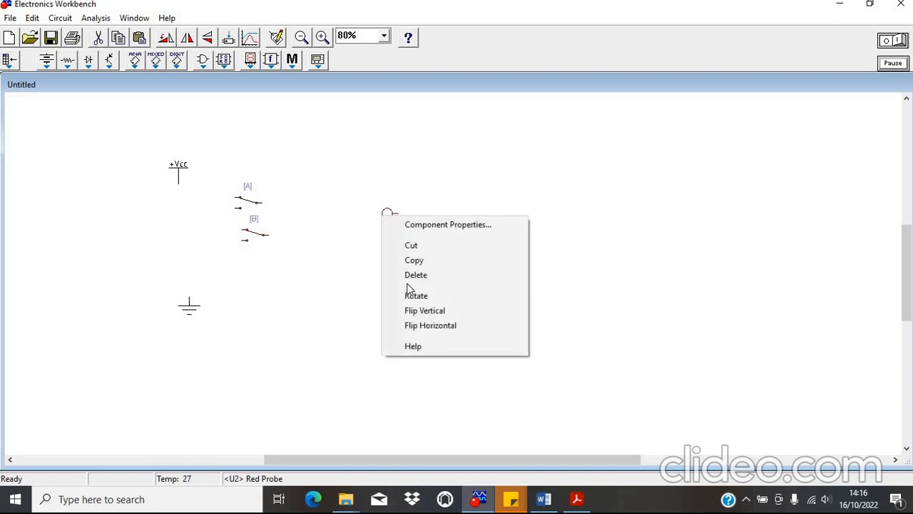
left_click(413, 295)
right_click(390, 214)
left_click(416, 295)
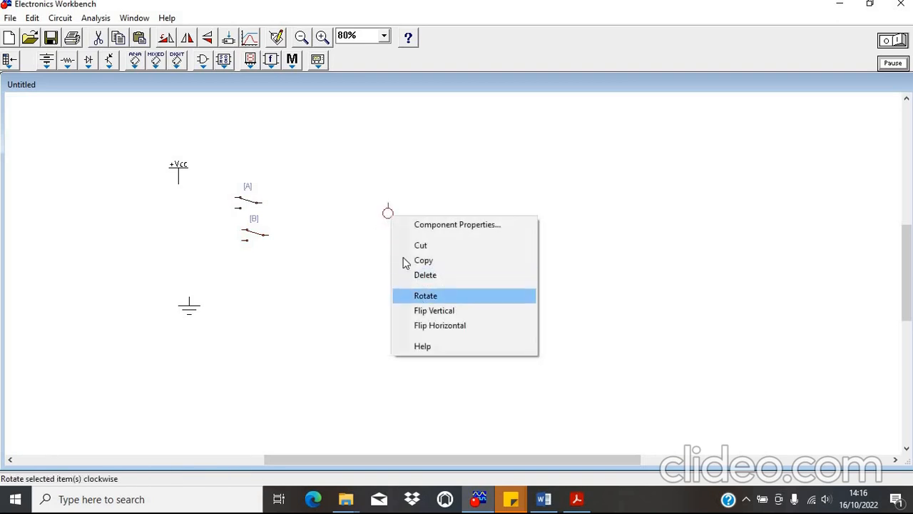
double_click(387, 213)
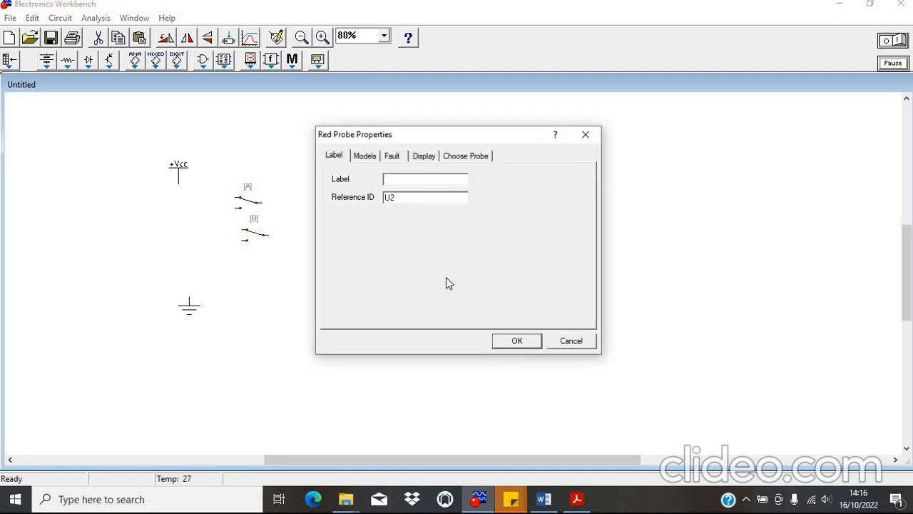
type("Q")
key("Return")
left_click_drag(383, 220, 397, 222)
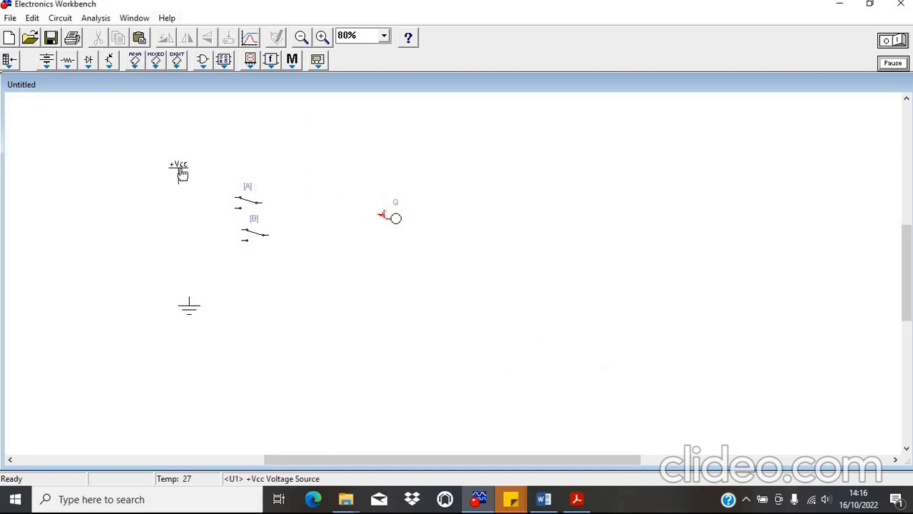
Raise the +Vcc source slightly, then copy all the components and place the duplicate set to the right of the original
left_click_drag(182, 184, 182, 169)
left_click_drag(500, 358, 412, 326)
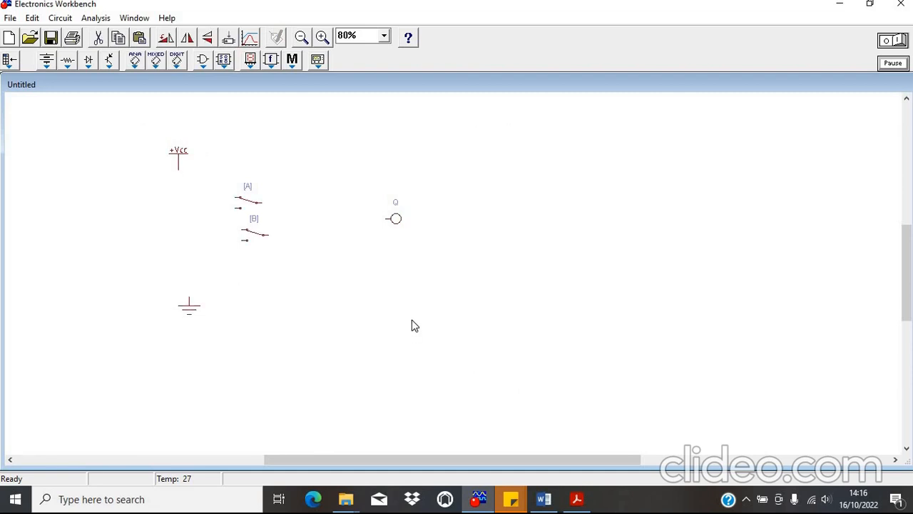
key("ctrl+c")
key("ctrl+v")
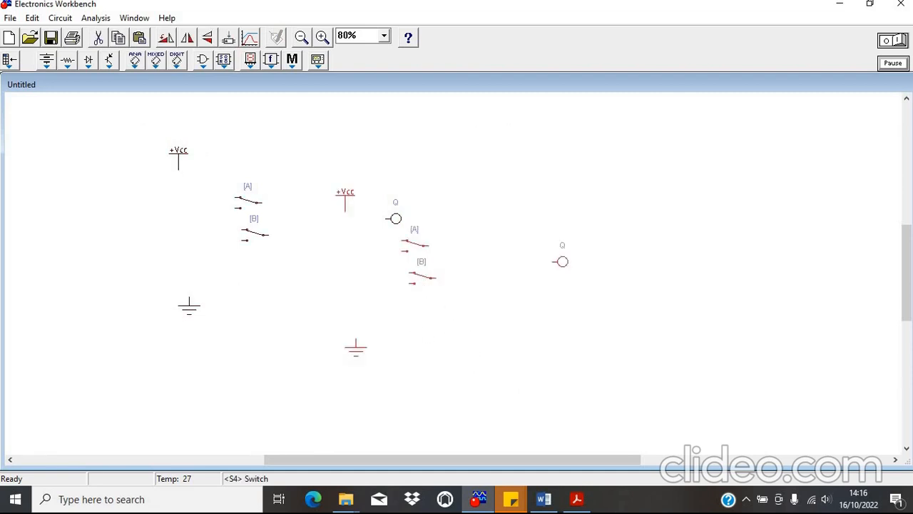
left_click_drag(420, 289, 599, 262)
left_click(623, 308)
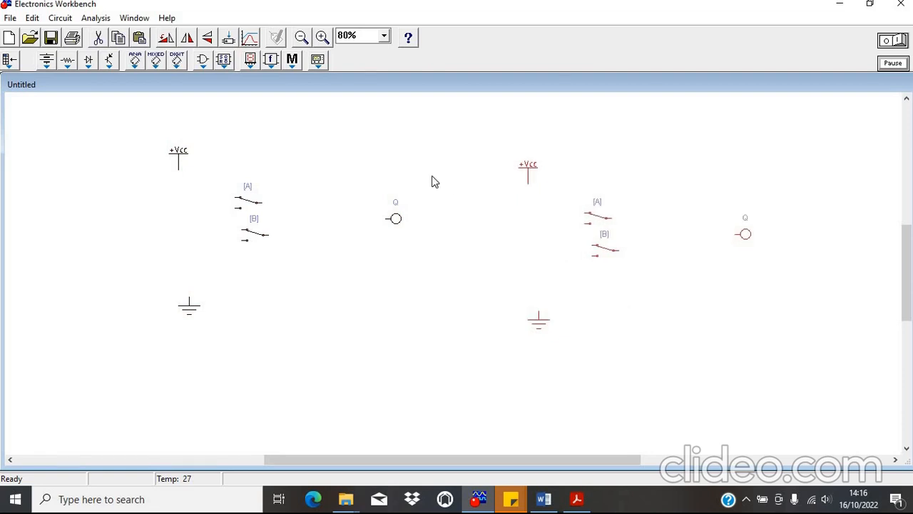
Place a 2-input XOR gate between the first circuit's switches and probe, and a 2-input XNOR gate in the second circuit
left_click(203, 60)
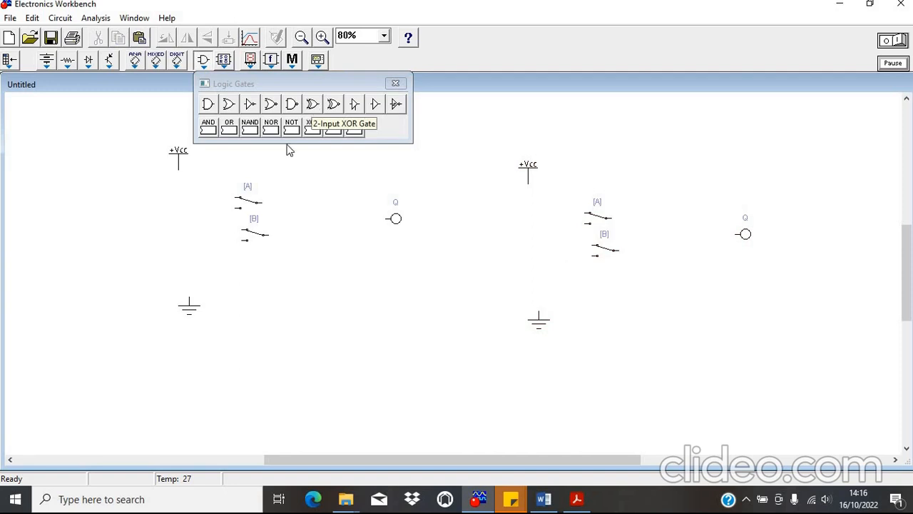
left_click_drag(314, 106, 324, 219)
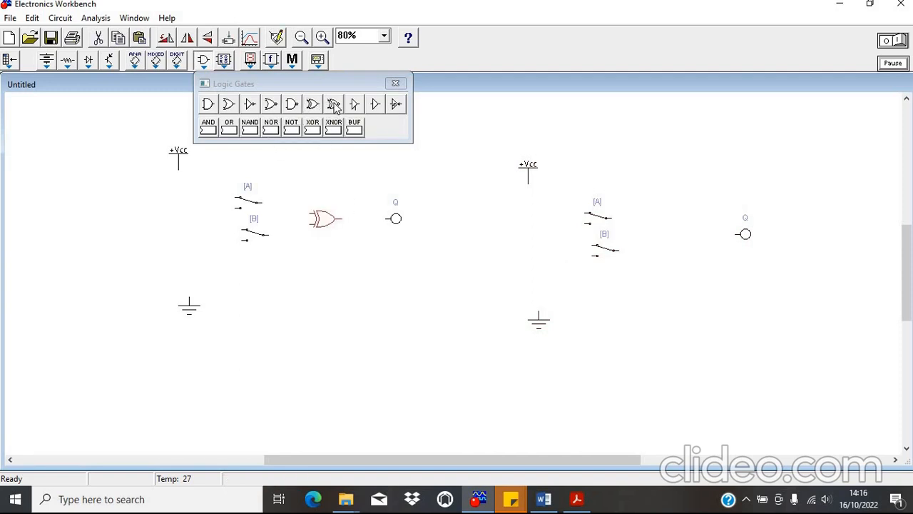
left_click_drag(334, 106, 678, 238)
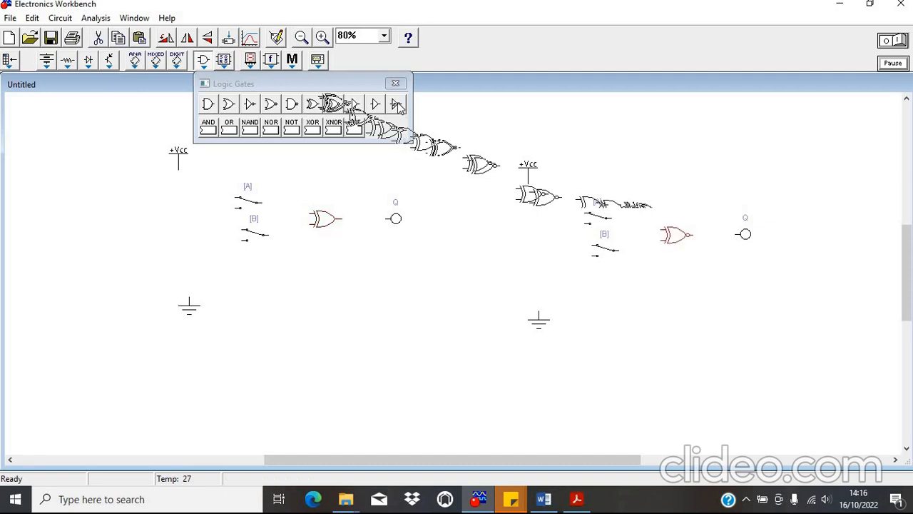
left_click(397, 84)
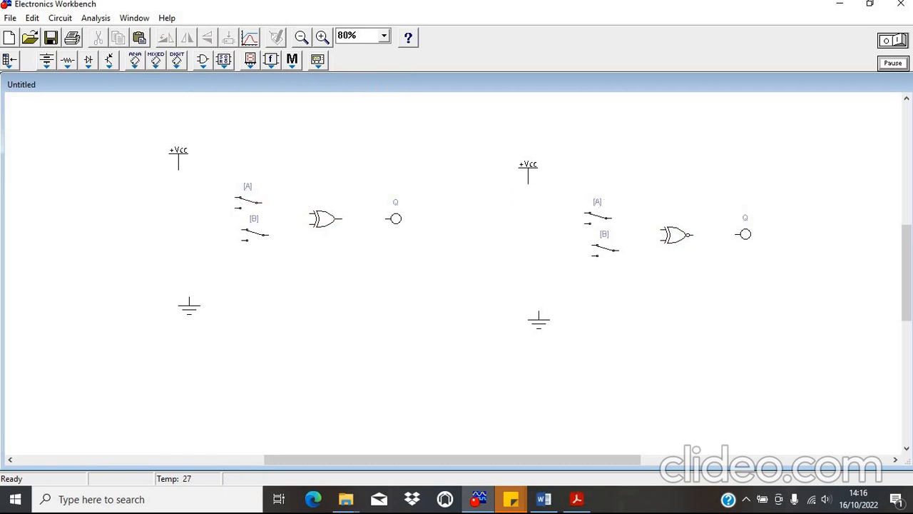
Wire the XOR circuit: both switches to +Vcc and ground, their outputs to the gate inputs, and the gate output to probe Q
left_click_drag(178, 170, 238, 197)
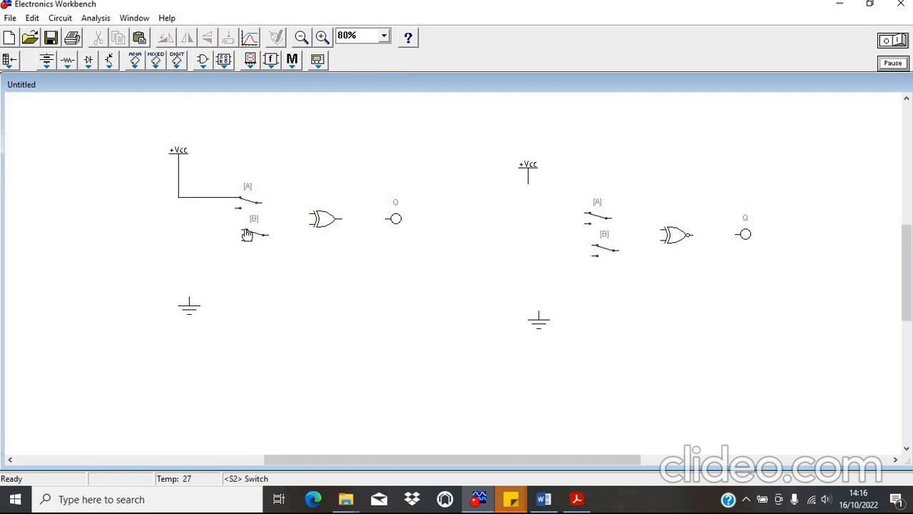
left_click_drag(242, 230, 179, 198)
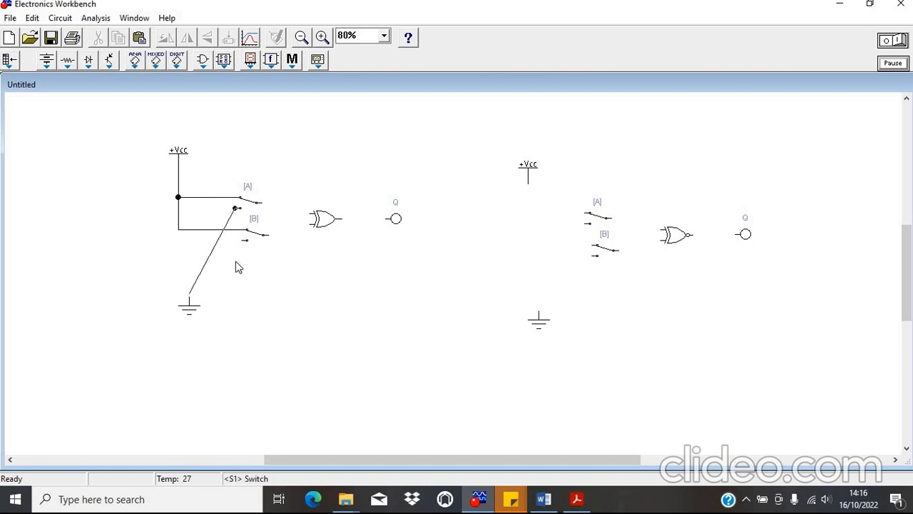
left_click_drag(244, 240, 189, 249)
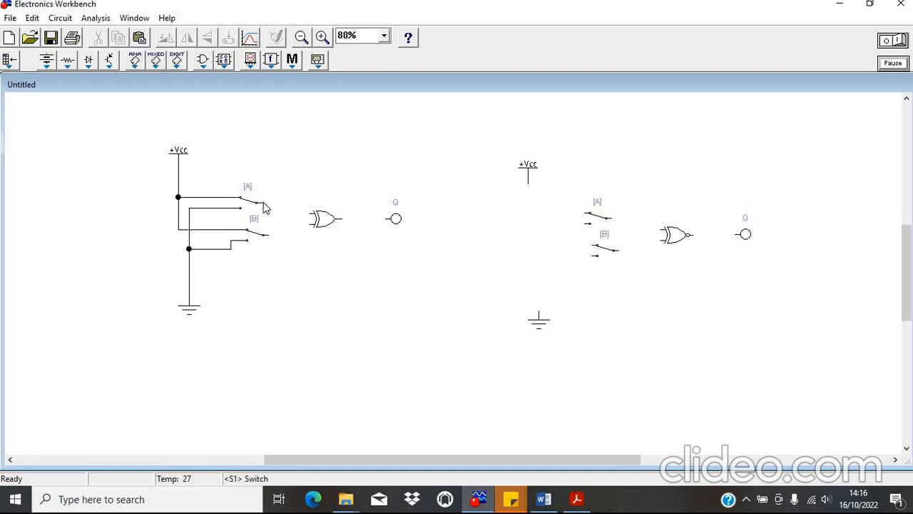
left_click_drag(262, 203, 310, 215)
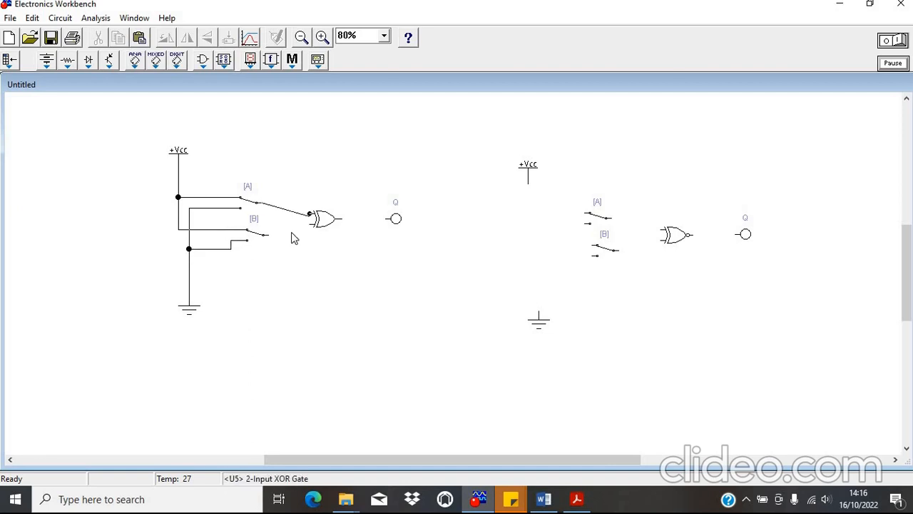
left_click_drag(266, 234, 390, 218)
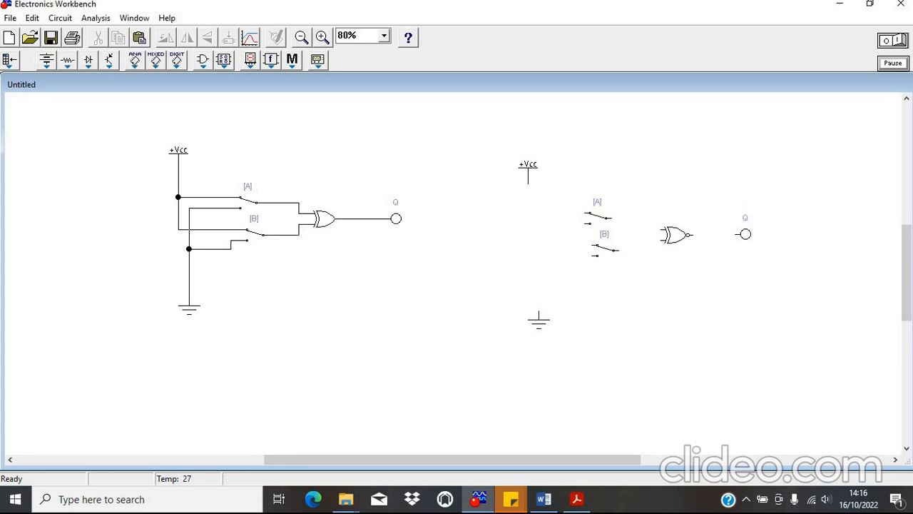
Wire the XNOR circuit: switches A and B to +Vcc and ground, their outputs to the gate inputs, and the gate output to probe Q
left_click_drag(531, 188, 528, 184)
left_click_drag(591, 246, 528, 213)
left_click_drag(587, 223, 538, 314)
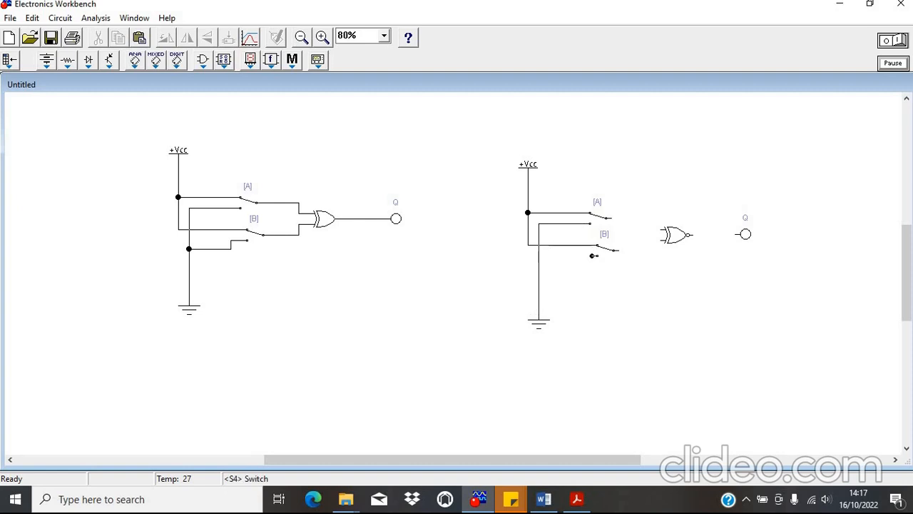
left_click_drag(594, 256, 539, 259)
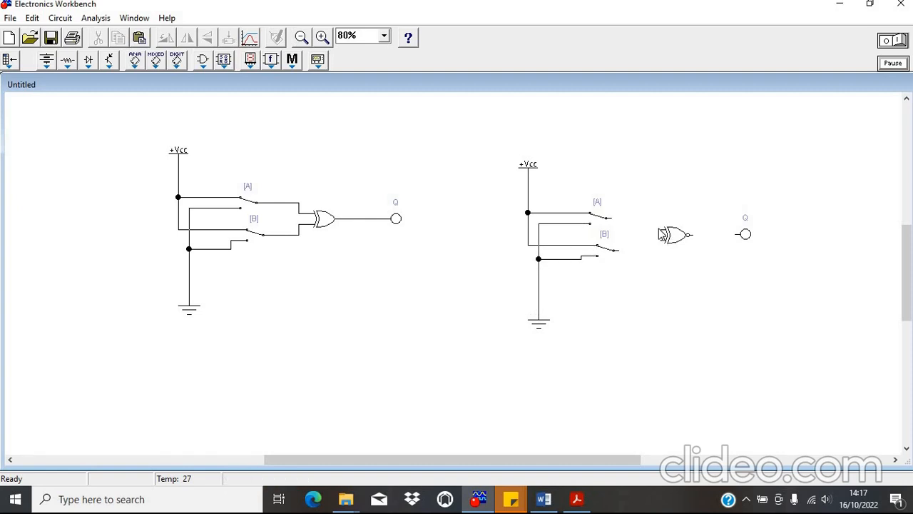
left_click_drag(660, 230, 607, 217)
left_click_drag(619, 253, 614, 250)
left_click_drag(724, 237, 741, 234)
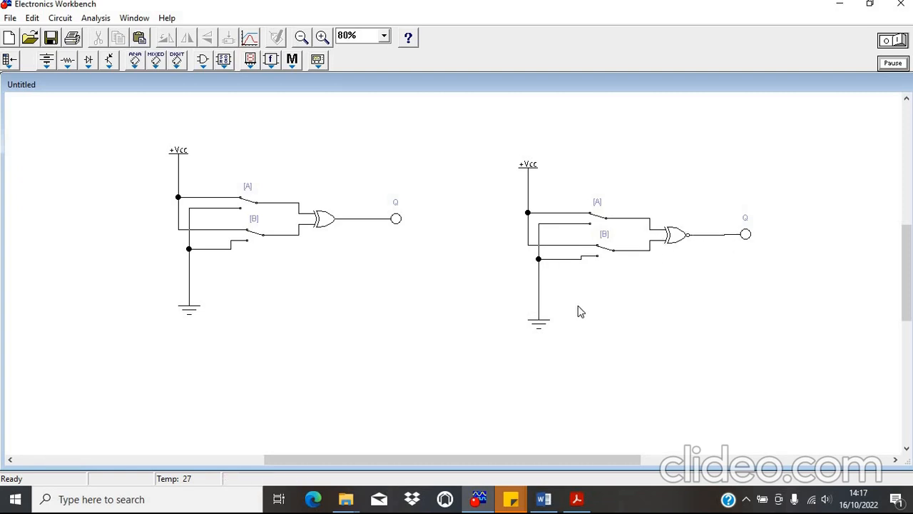
Check the EX-OR and EX-NOR tables in Word, then run the Electronics Workbench simulation with switches A and B set to ground
left_click(543, 499)
scroll(500, 219, "down", 7)
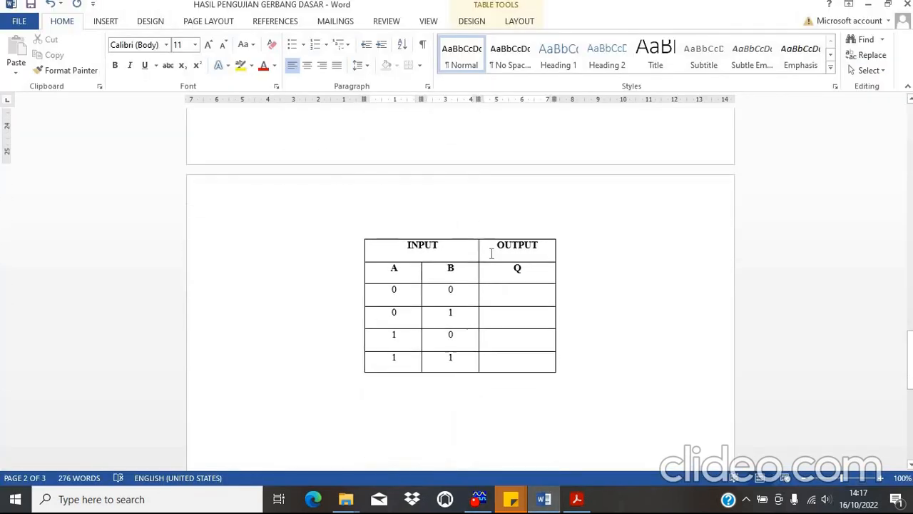
scroll(529, 294, "up", 9)
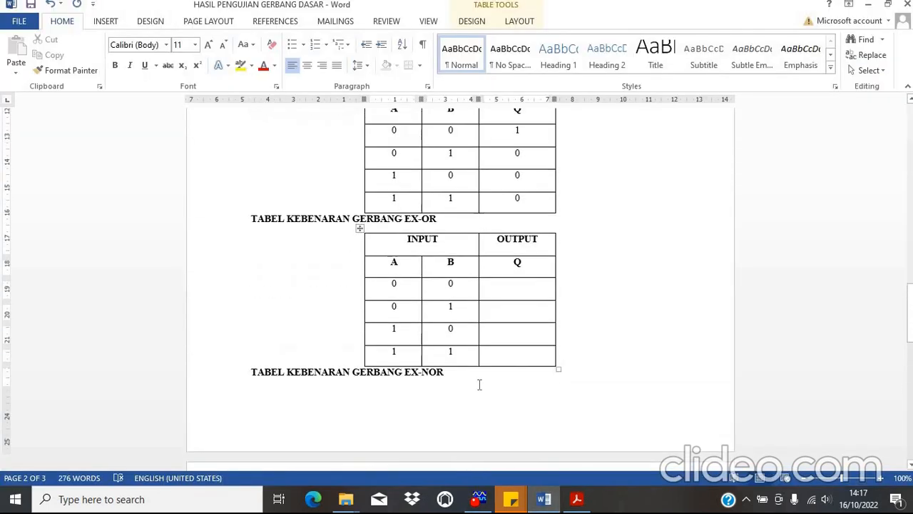
left_click(481, 500)
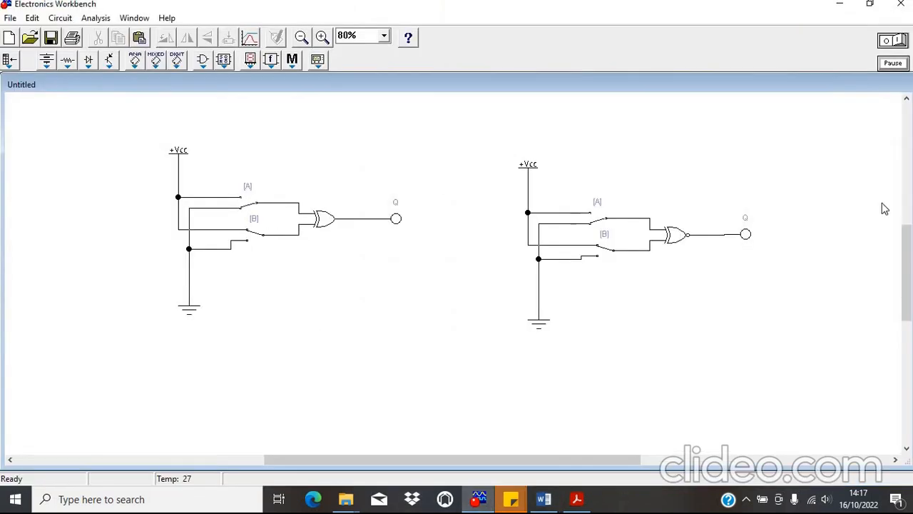
key("b")
left_click(899, 40)
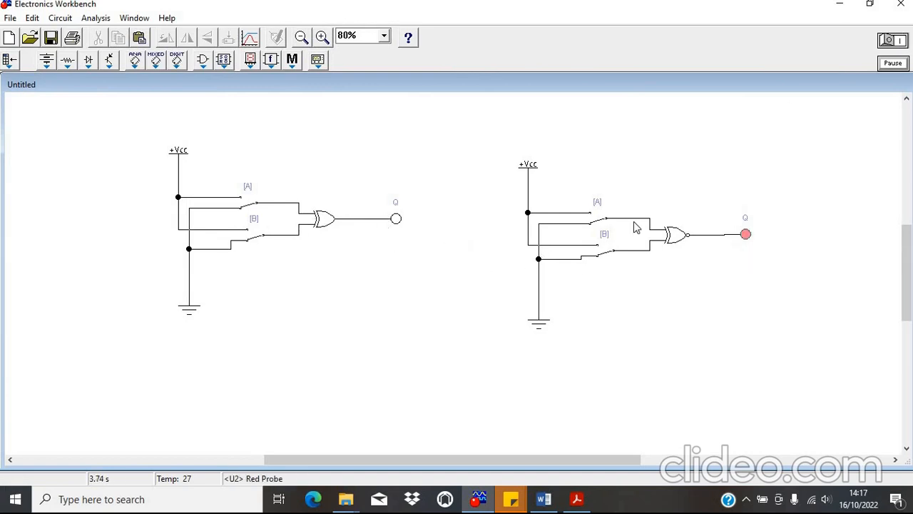
In Word, record output Q for inputs A=0, B=0 as 0 in the EX-OR table and 1 in the EX-NOR table
left_click(544, 499)
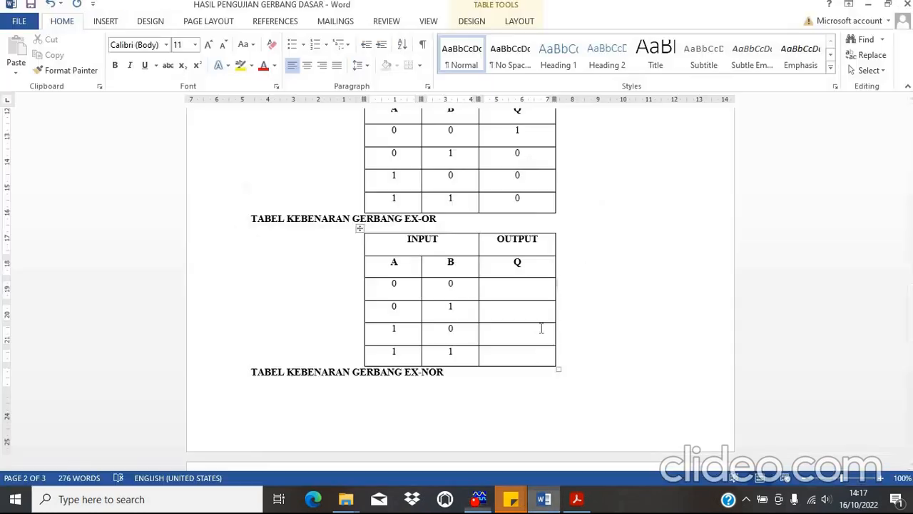
left_click(523, 284)
type("0")
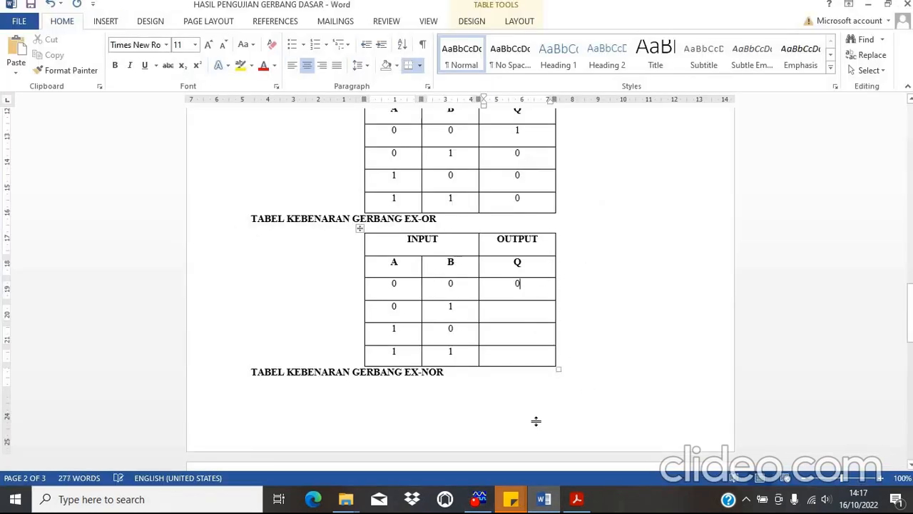
scroll(536, 422, "down", 3)
left_click(521, 453)
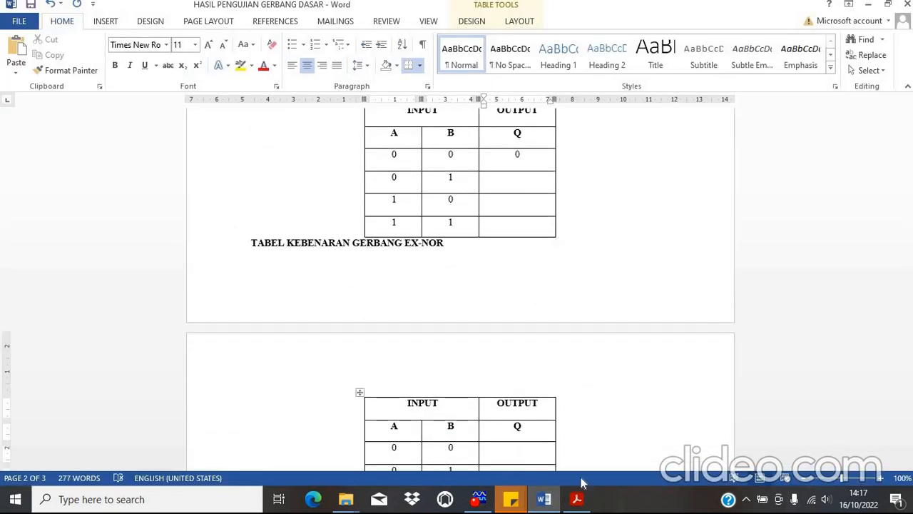
left_click(478, 499)
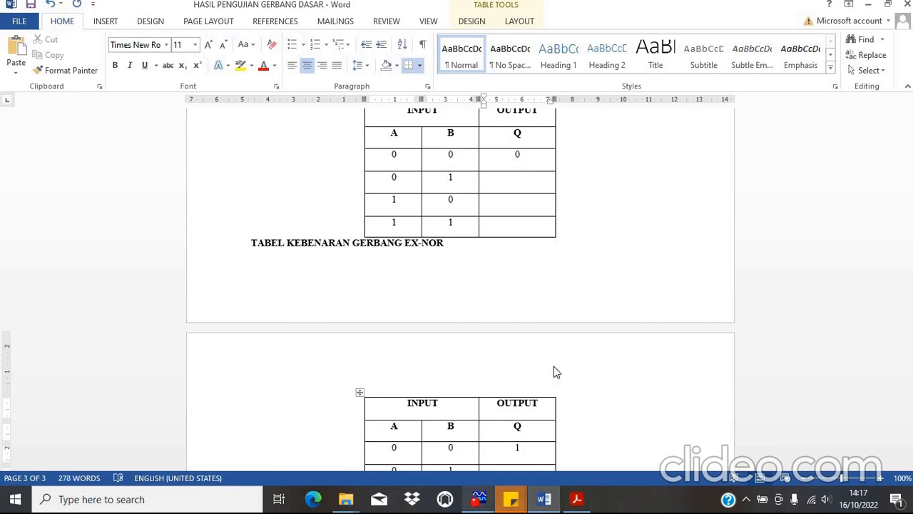
left_click(541, 499)
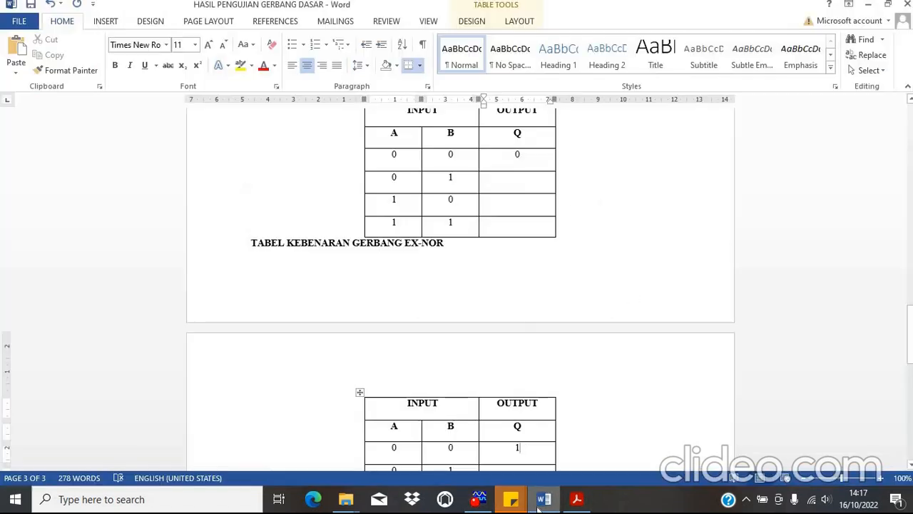
Connect switch B to +Vcc in Electronics Workbench, and in Word record Q for A=0, B=1 as 1 for EX-OR and 0 for EX-NOR
left_click(478, 499)
key("b")
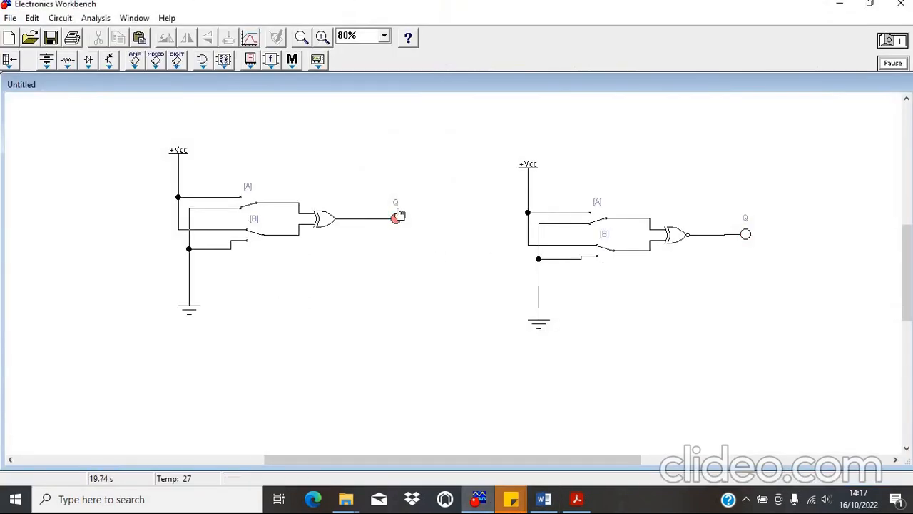
left_click(544, 499)
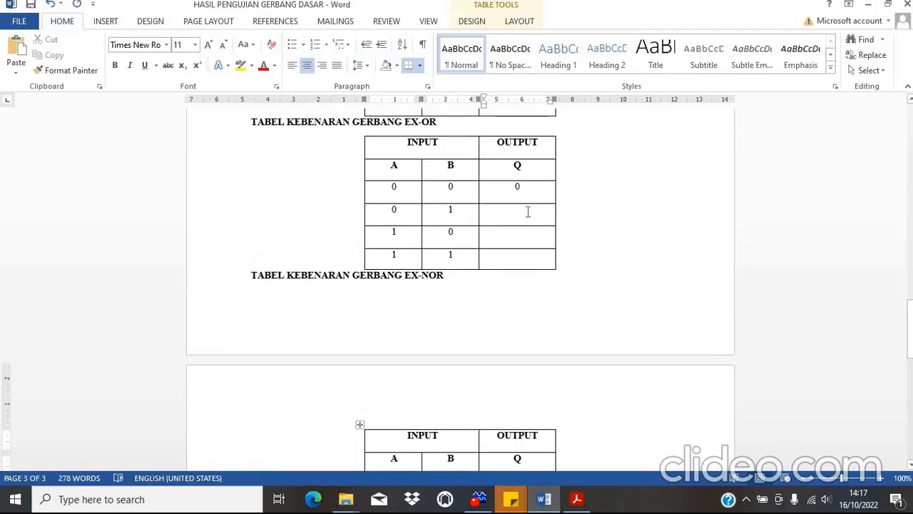
left_click(526, 211)
type("1")
scroll(528, 399, "down", 3)
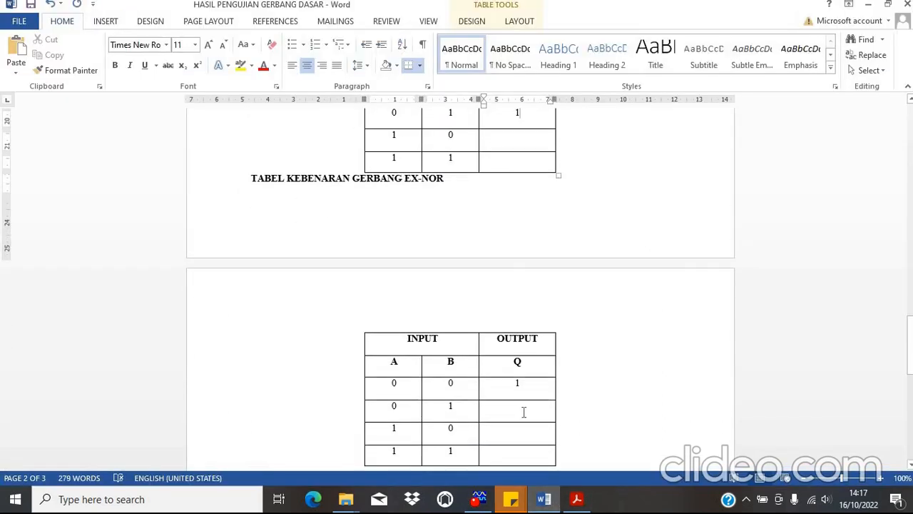
left_click(524, 411)
type("0")
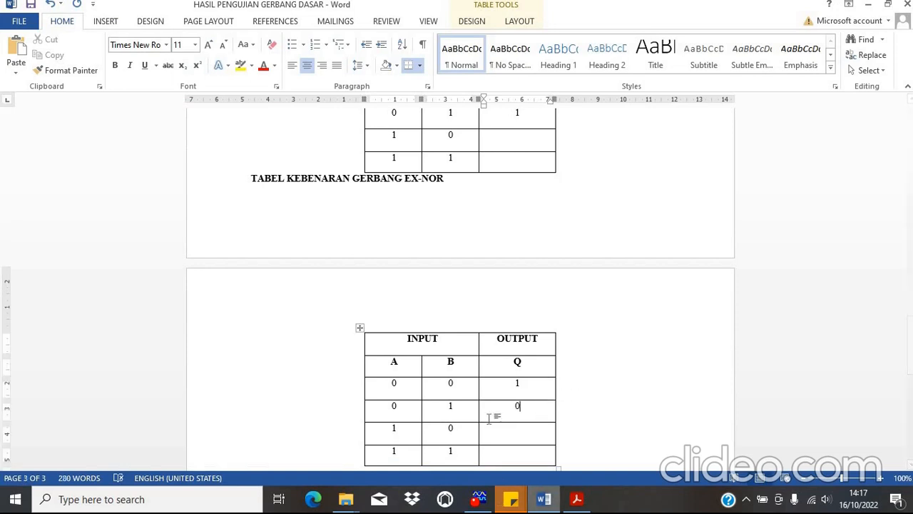
Set switch A to +Vcc and B to ground in Electronics Workbench, and in Word record Q as 1 for EX-OR and 0 for EX-NOR
left_click(480, 499)
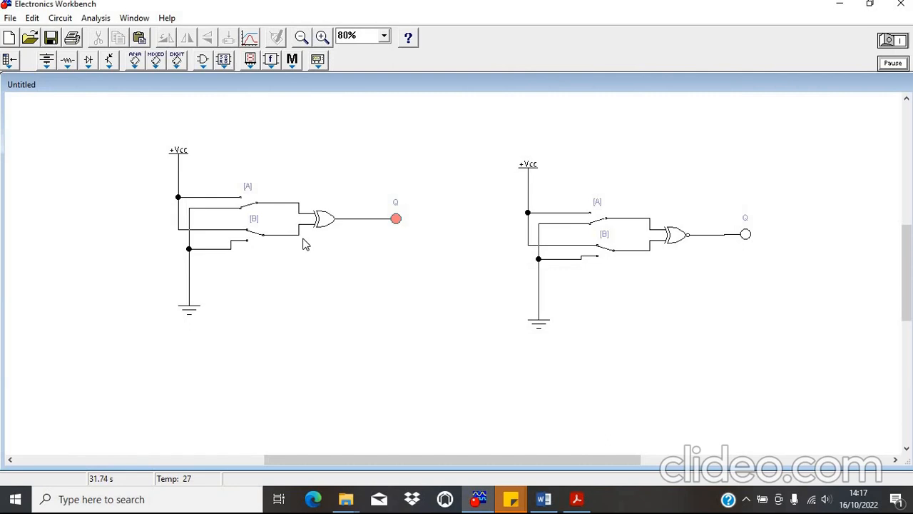
key("a")
key("b")
left_click(547, 504)
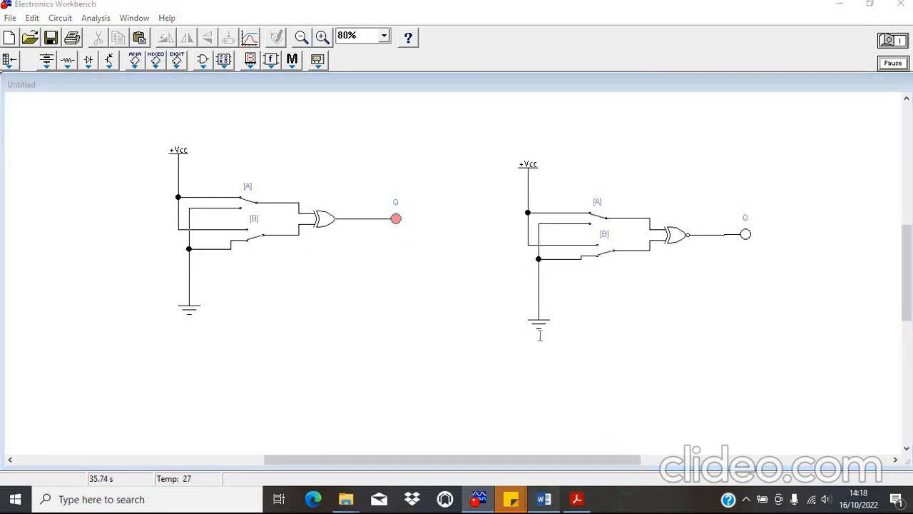
scroll(528, 214, "up", 2)
left_click(523, 204)
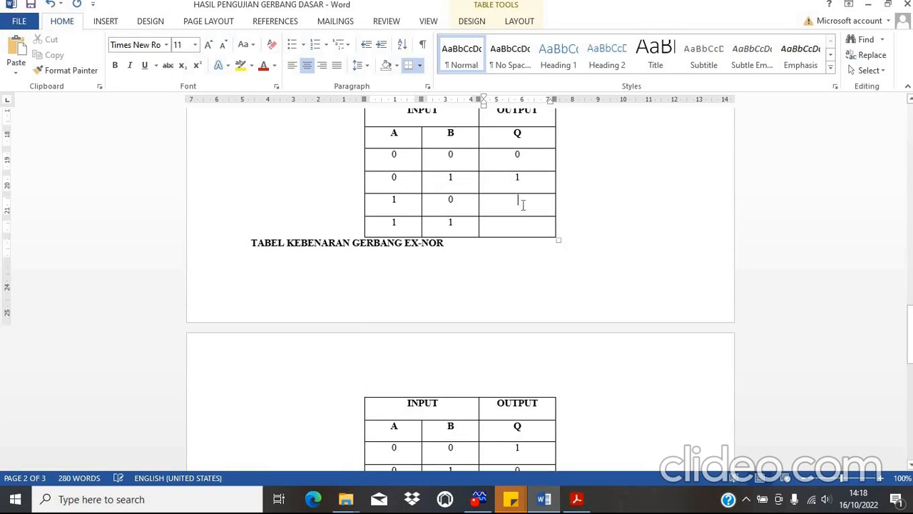
scroll(523, 372, "down", 2)
left_click(522, 395)
type("0")
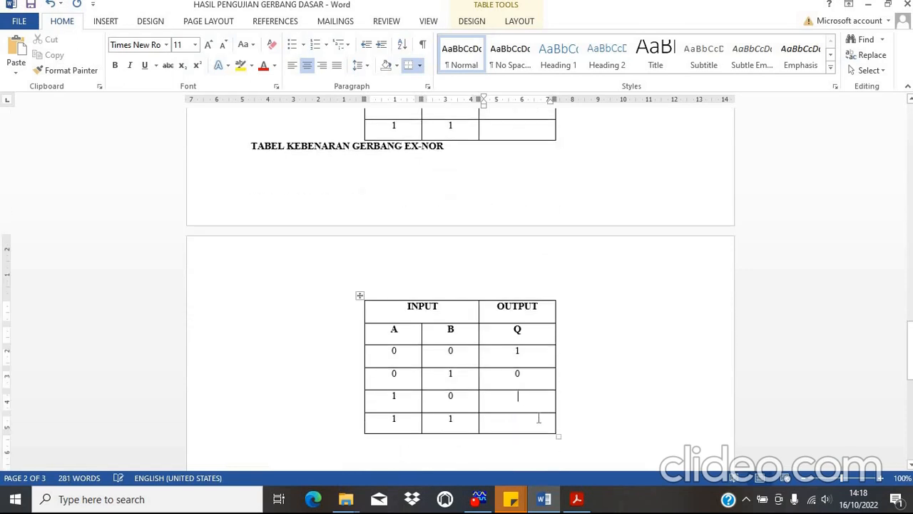
Set both switches to +Vcc in Electronics Workbench, and in Word record Q for A=1, B=1 as 0 for EX-OR and 1 for EX-NOR
left_click(480, 500)
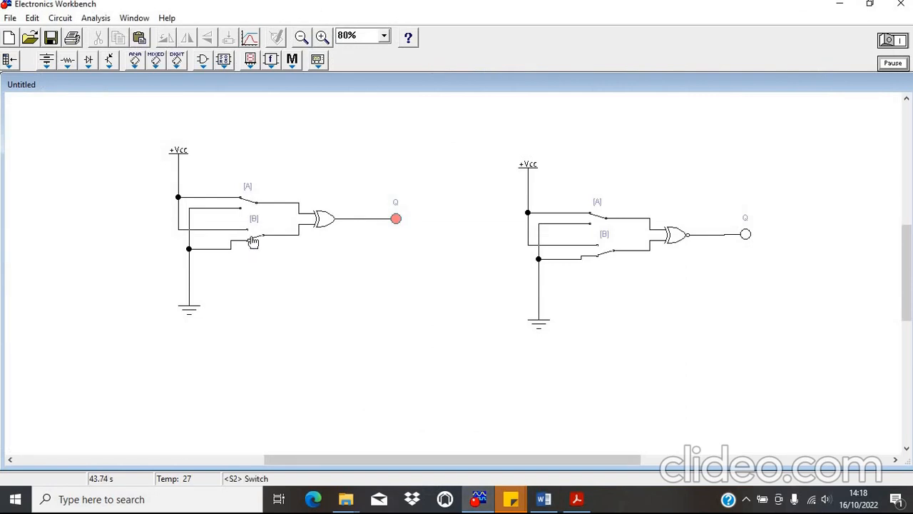
key("b")
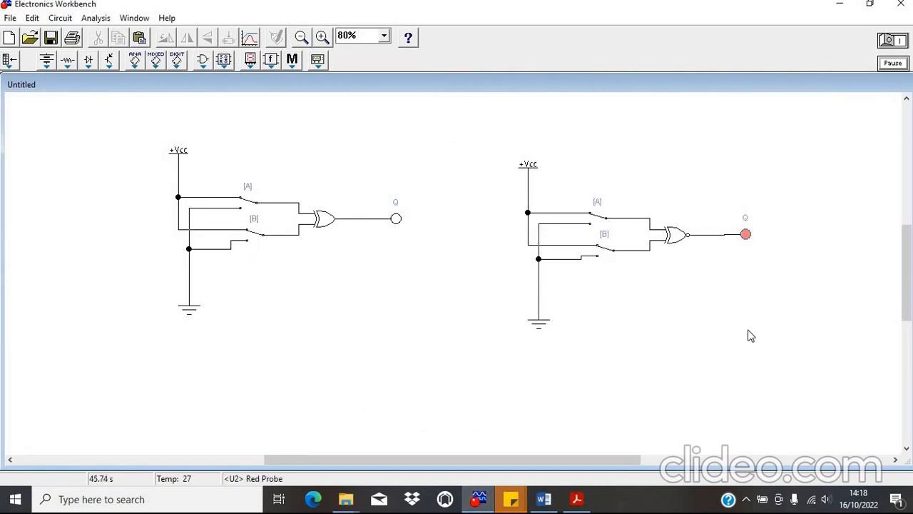
left_click(543, 499)
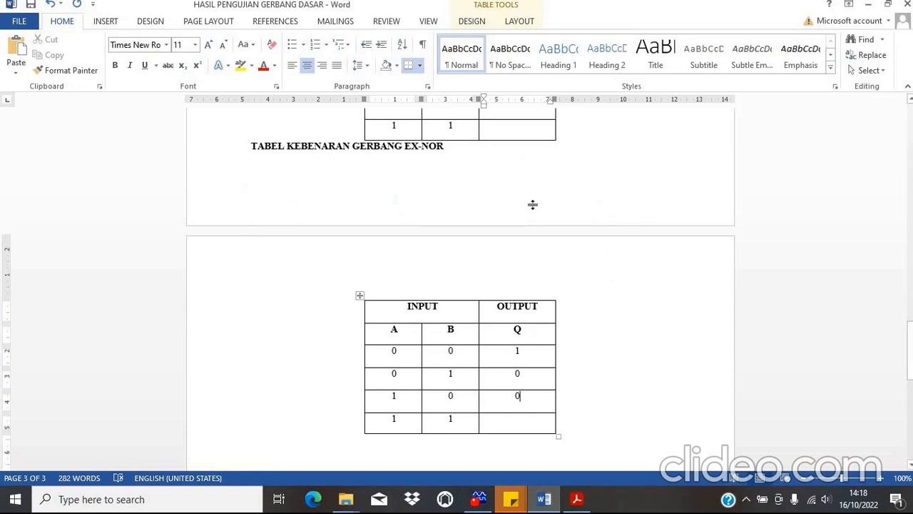
scroll(525, 196, "up", 2)
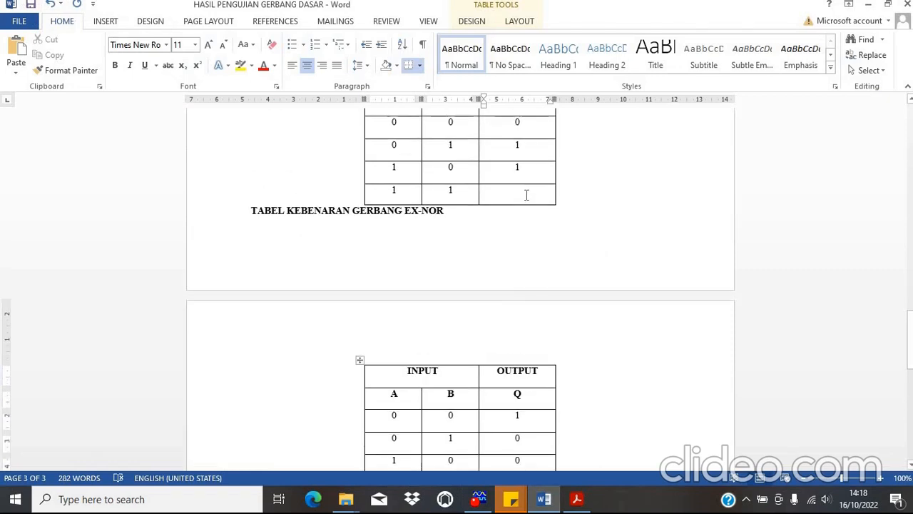
scroll(533, 404, "down", 2)
left_click(519, 419)
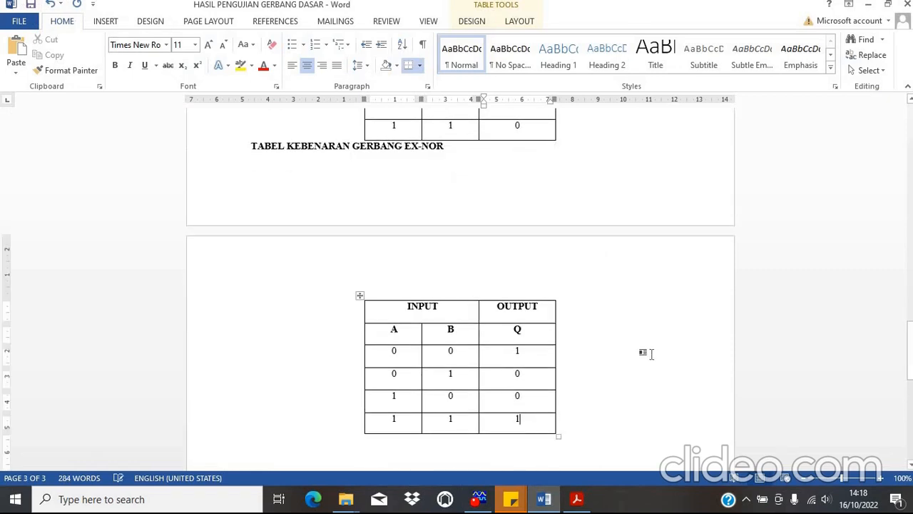
Review the completed EX-OR table in Word, and stop the running simulation in Electronics Workbench
scroll(650, 354, "up", 4)
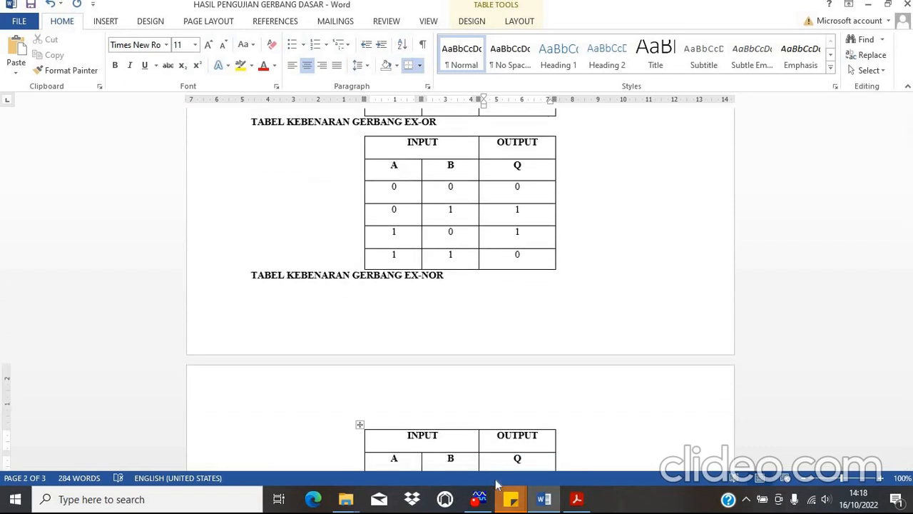
left_click(480, 499)
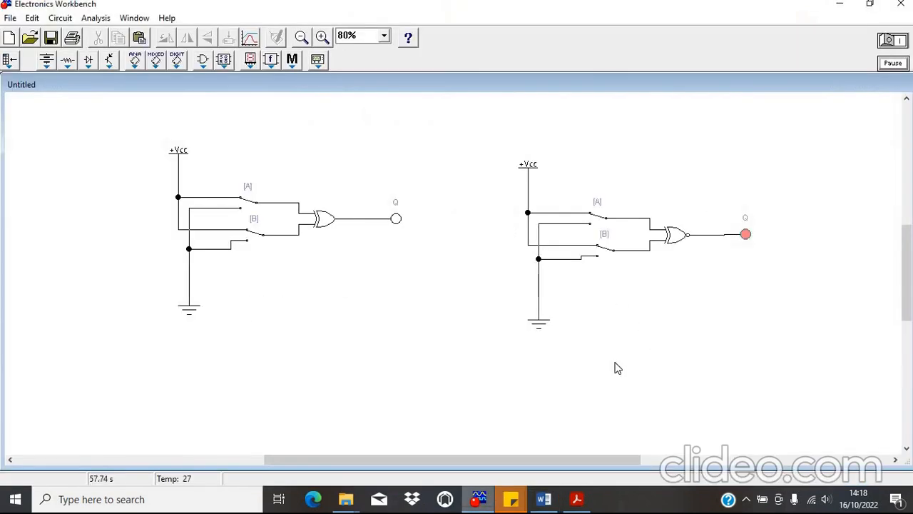
left_click(887, 42)
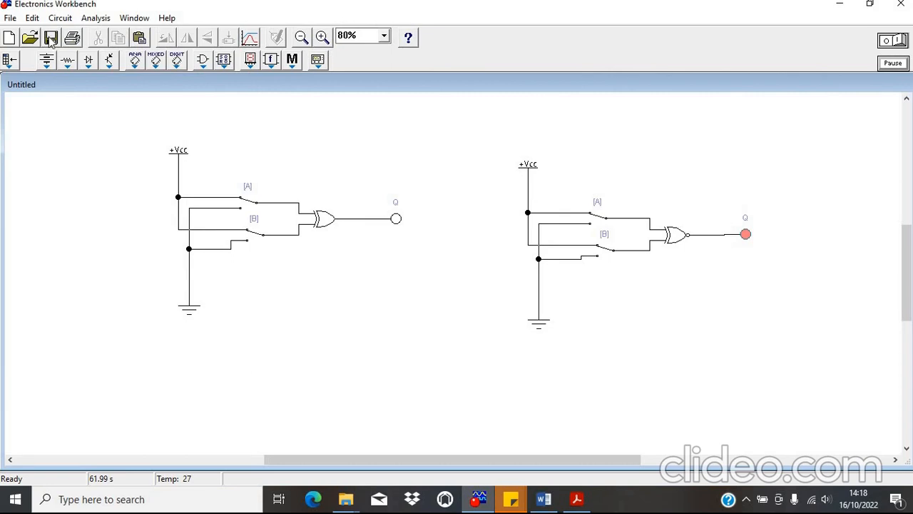